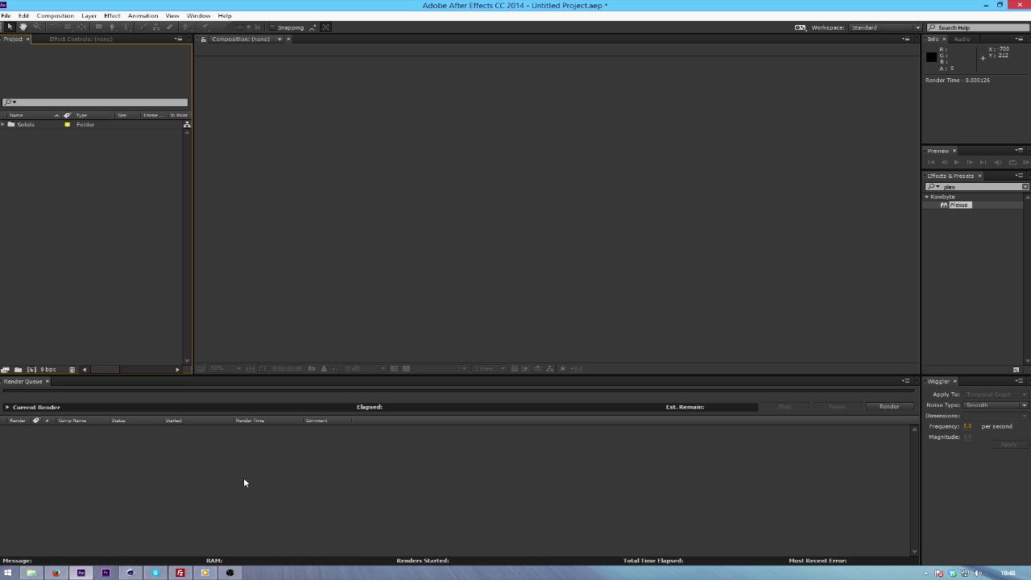
Browse Data (F:) > Graphics > Official Motion Pack '14 > Plexus and play BeautifulPlexus
{"action": "middle_click", "coordinate": [30, 574]}
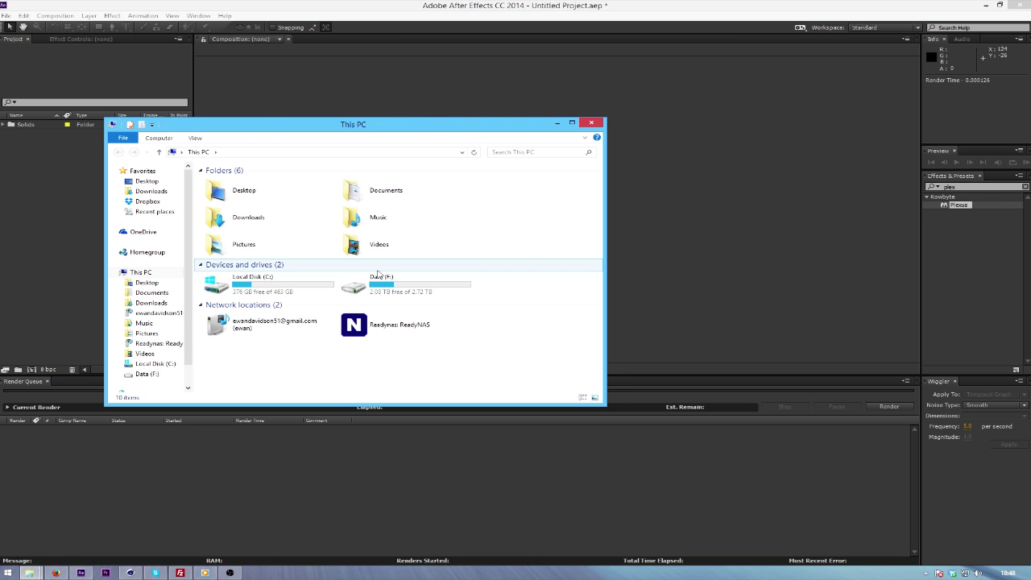
{"action": "left_click", "coordinate": [382, 298]}
{"action": "double_click", "coordinate": [382, 298]}
{"action": "double_click", "coordinate": [241, 181]}
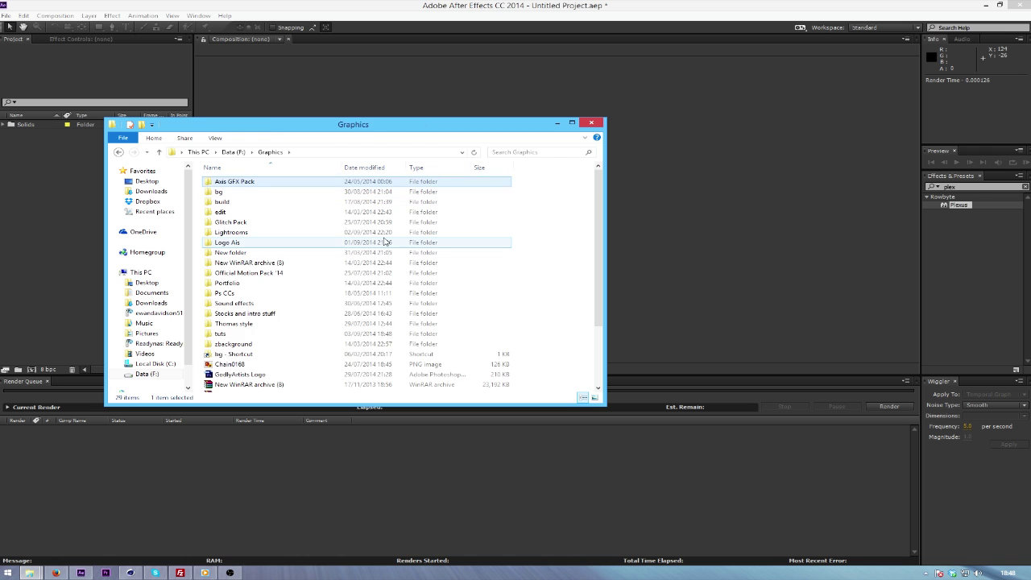
{"action": "key", "text": "o"}
{"action": "key", "text": "Return"}
{"action": "key", "text": "p"}
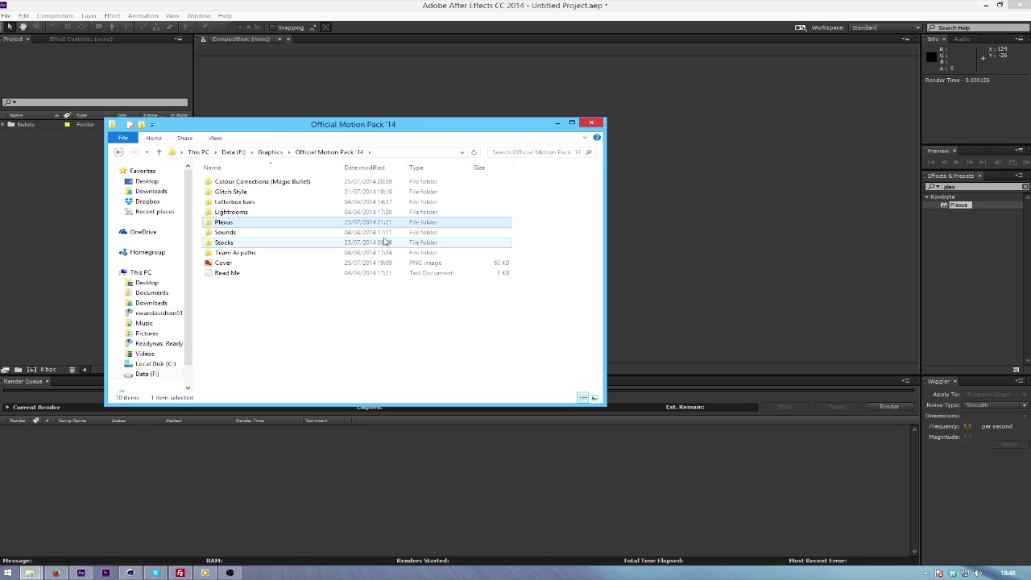
{"action": "key", "text": "Return"}
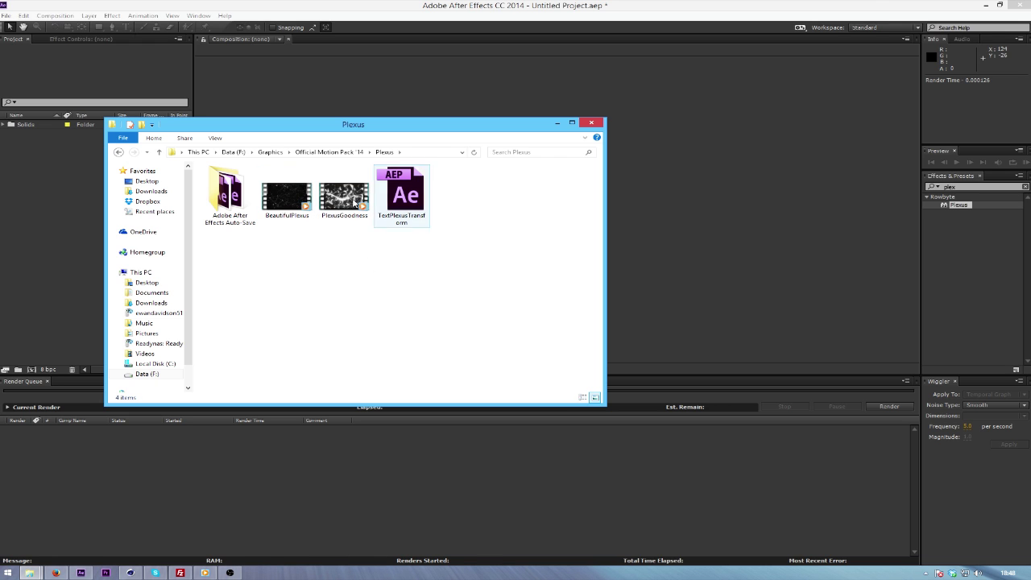
{"action": "left_click", "coordinate": [292, 193]}
{"action": "double_click", "coordinate": [292, 193]}
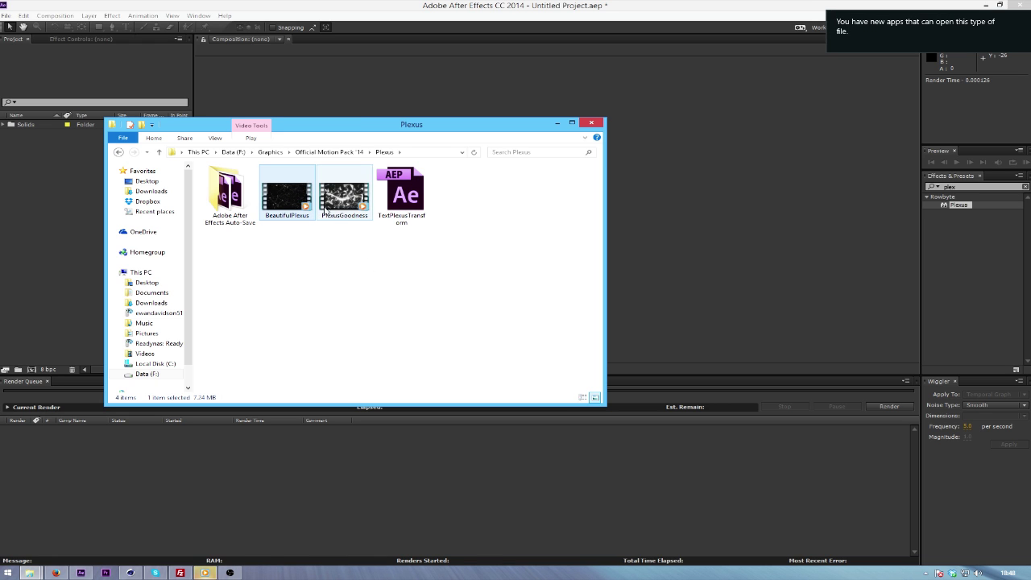
Watch BeautifulPlexus, then watch PlexusGoodness, closing the player after each
{"action": "left_click", "coordinate": [204, 573]}
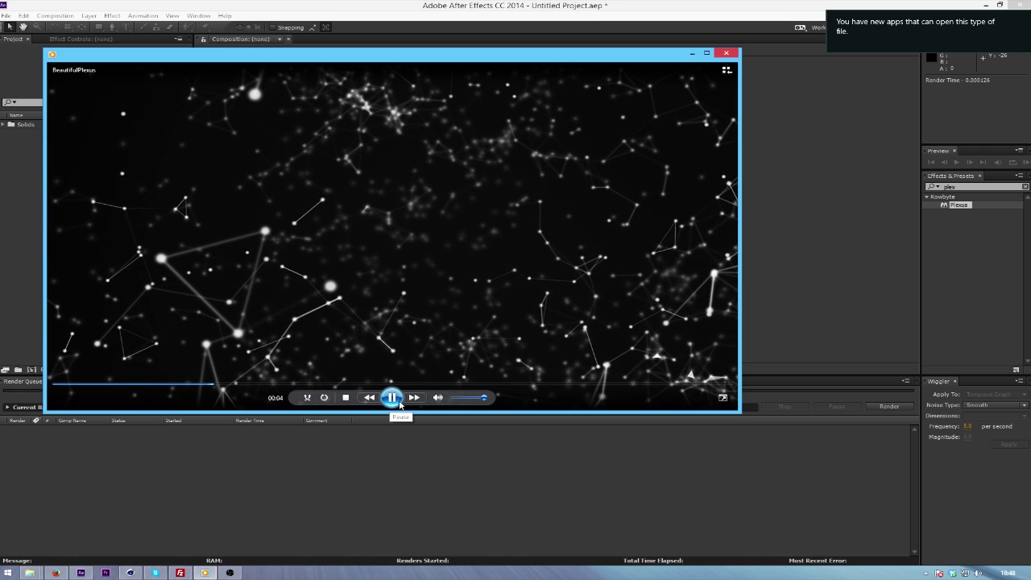
{"action": "left_click", "coordinate": [726, 52]}
{"action": "double_click", "coordinate": [364, 208]}
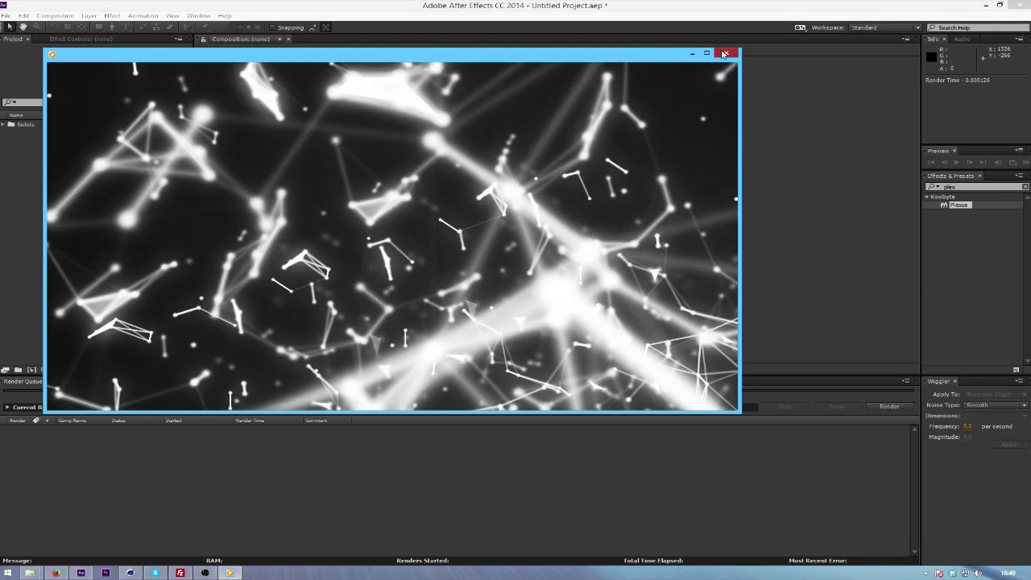
{"action": "left_click", "coordinate": [725, 52]}
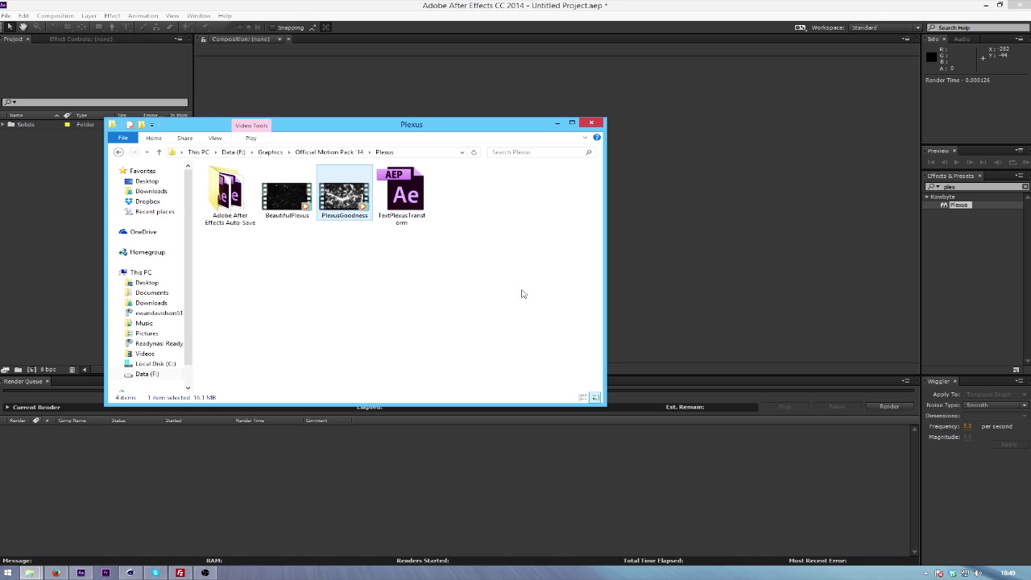
Create Comp 1 at 1280x720, 30 fps with a duration of 0:00:15:00
{"action": "left_click", "coordinate": [664, 267]}
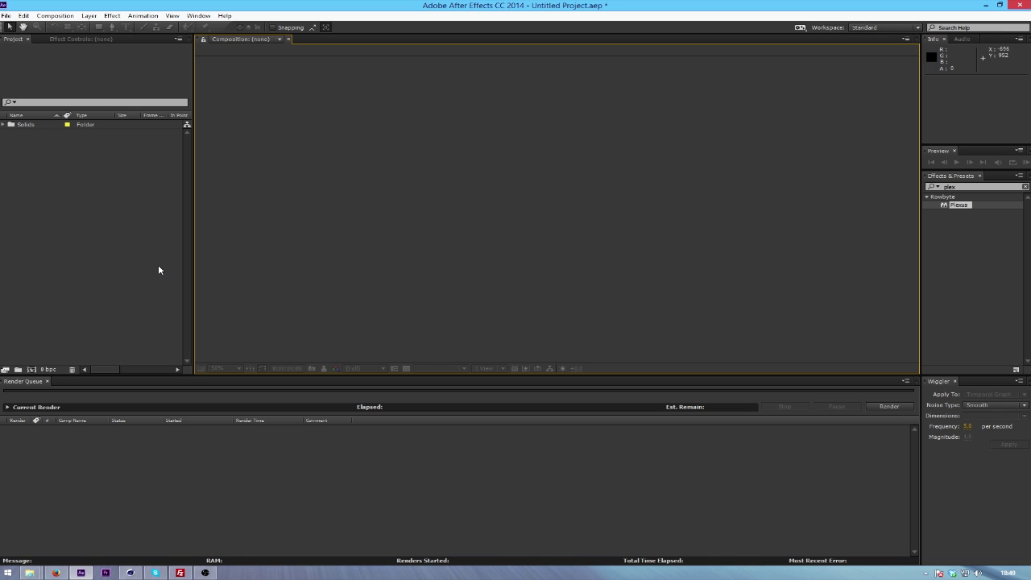
{"action": "key", "text": "ctrl+n"}
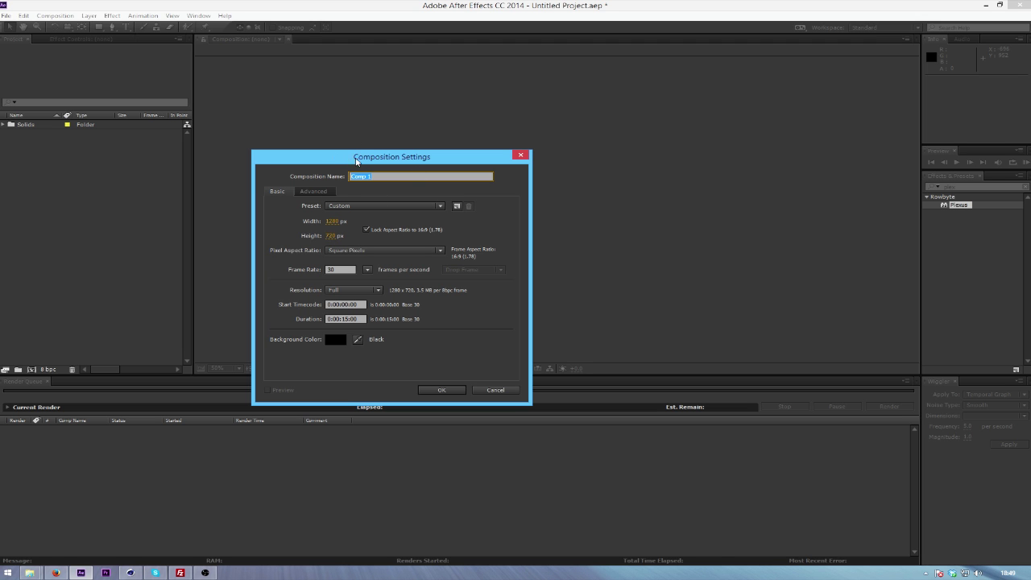
{"action": "left_click_drag", "start_coordinate": [356, 162], "coordinate": [306, 97]}
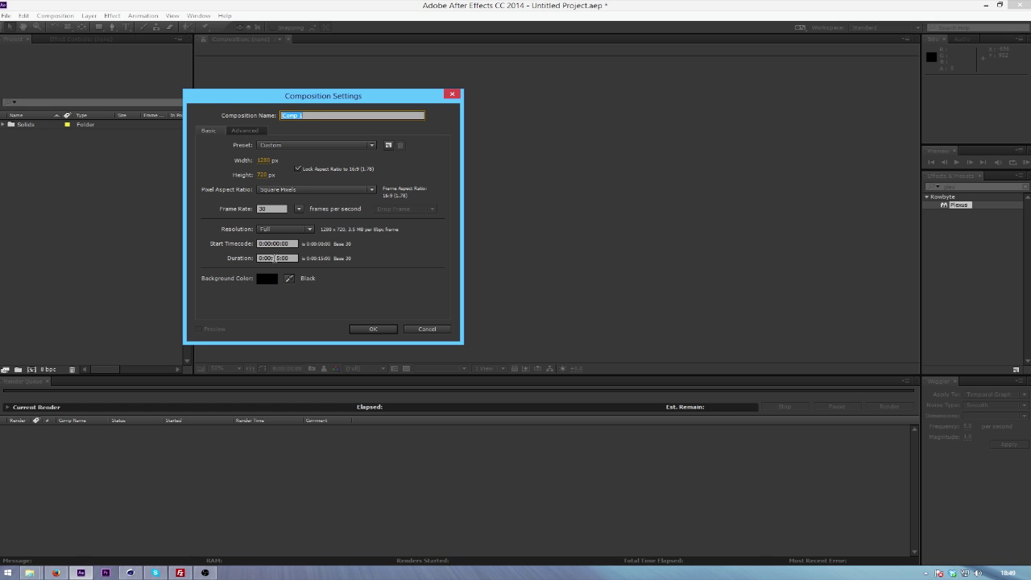
{"action": "left_click", "coordinate": [275, 258]}
{"action": "left_click_drag", "start_coordinate": [276, 258], "coordinate": [282, 259]}
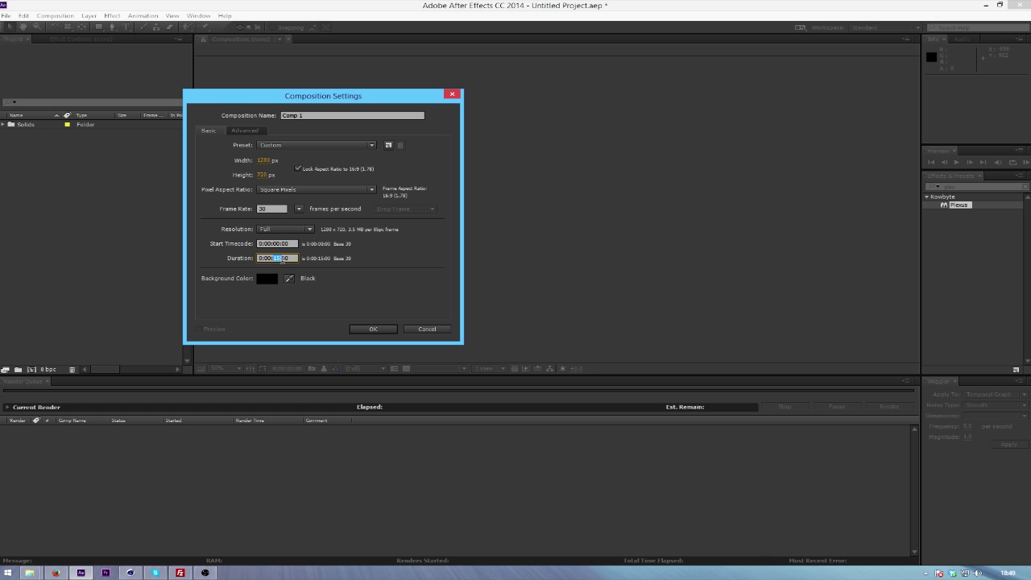
{"action": "left_click", "coordinate": [378, 330]}
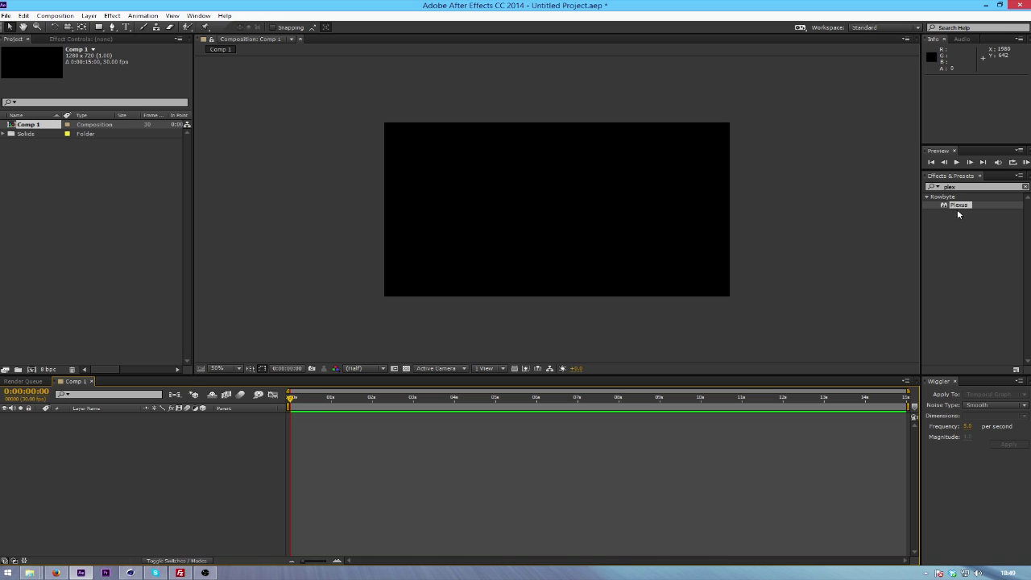
Add a 'Plexus' text layer, resize and centre it, and show the title/action safe guides
{"action": "left_click", "coordinate": [125, 27]}
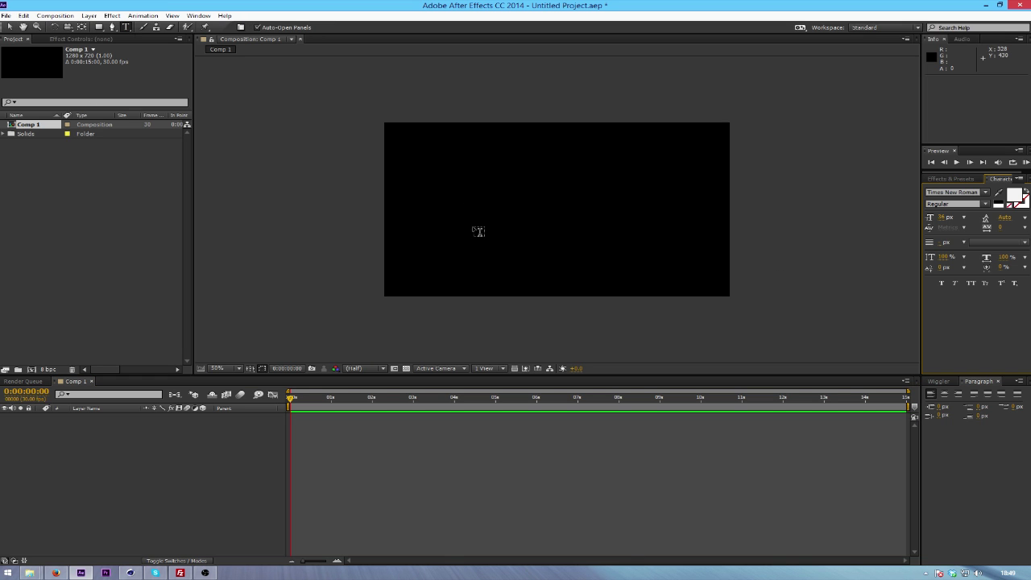
{"action": "left_click", "coordinate": [441, 211]}
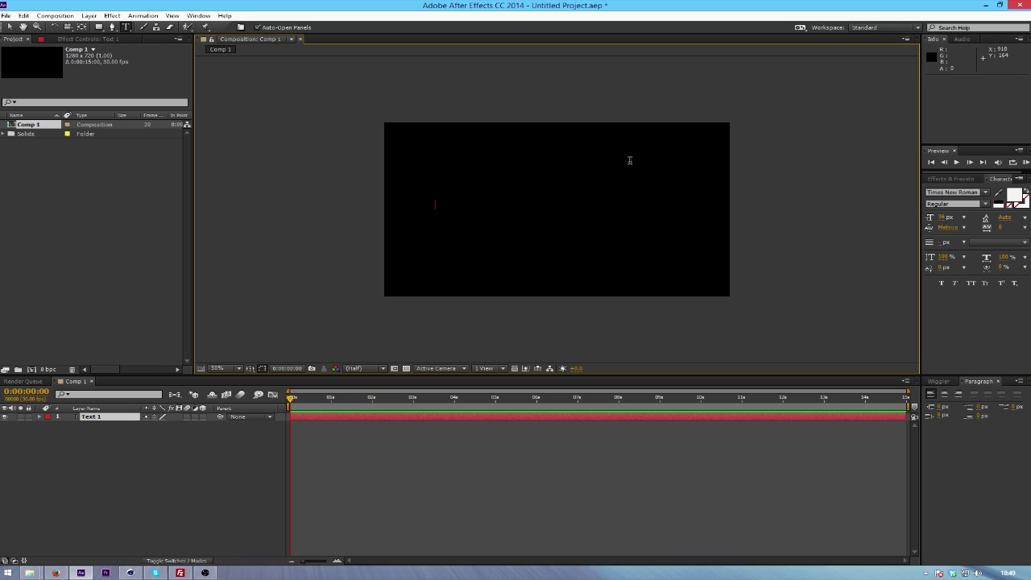
{"action": "type", "text": "Plexus"}
{"action": "left_click", "coordinate": [10, 26]}
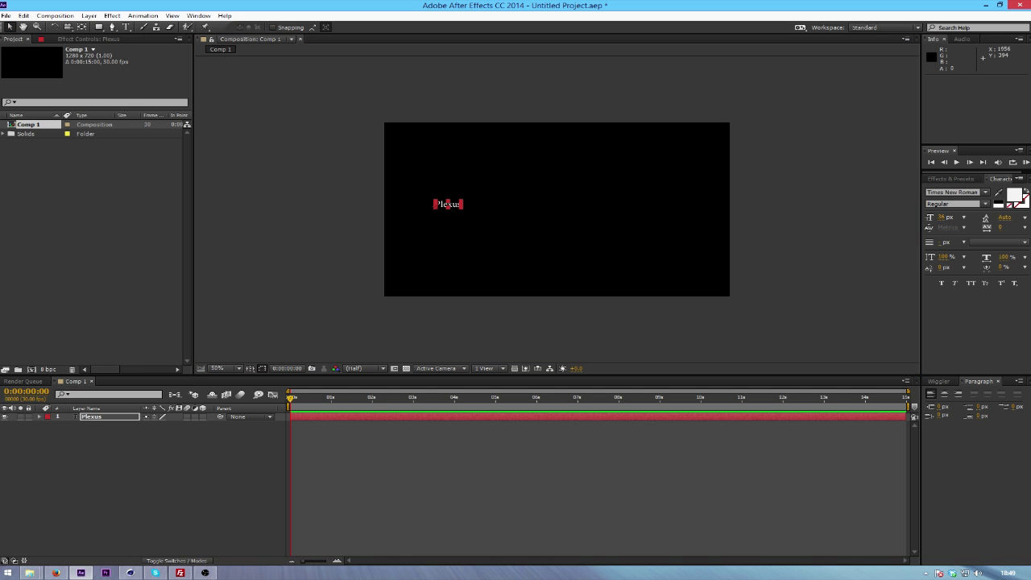
{"action": "left_click_drag", "start_coordinate": [939, 217], "coordinate": [973, 214]}
{"action": "left_click_drag", "start_coordinate": [484, 201], "coordinate": [595, 209]}
{"action": "left_click", "coordinate": [262, 368]}
{"action": "left_click", "coordinate": [274, 377]}
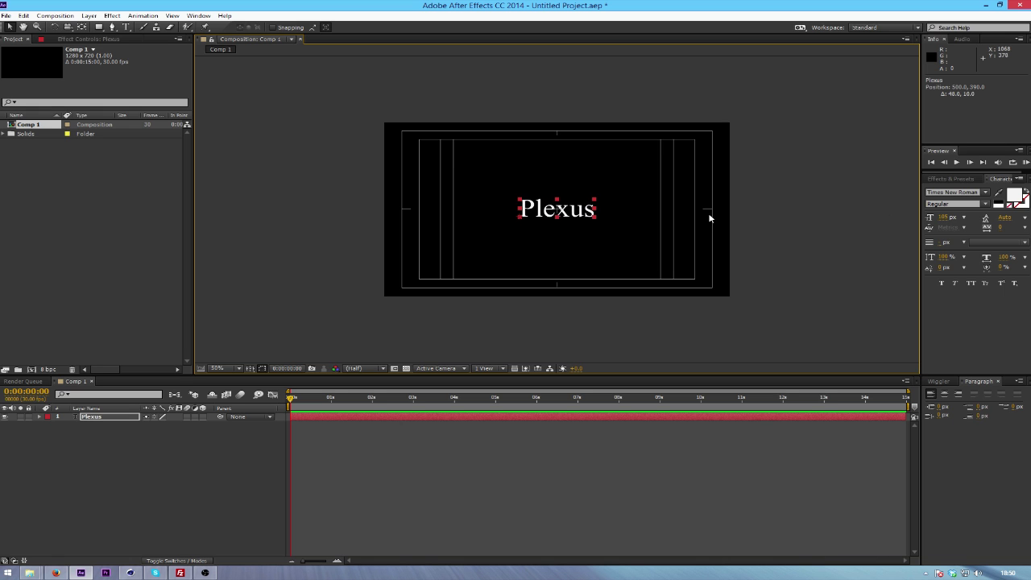
Set the title's font to Daredevil, then reposition it and reduce its font size
{"action": "left_click", "coordinate": [975, 192]}
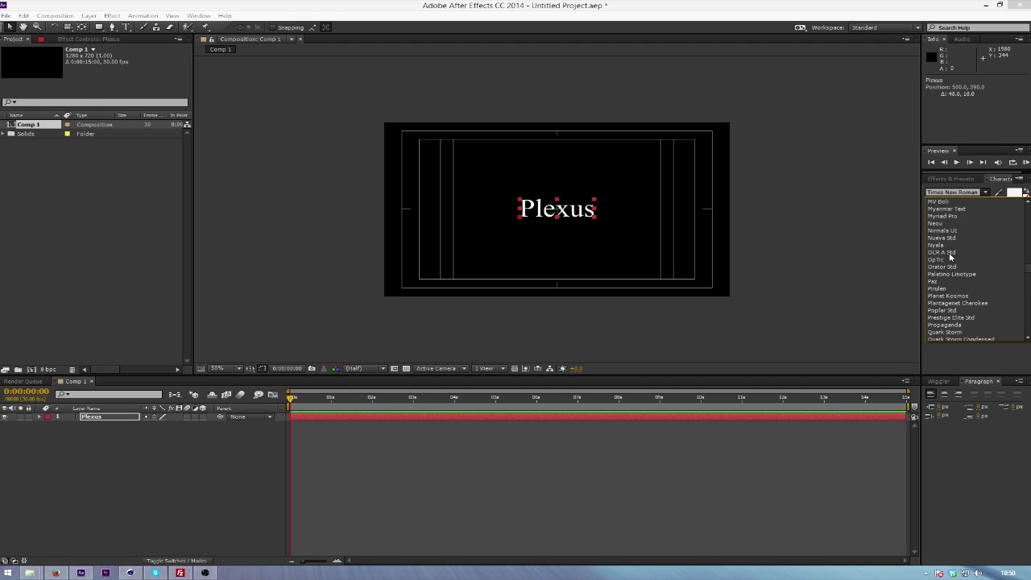
{"action": "scroll", "coordinate": [954, 255], "scroll_direction": "up", "scroll_amount": 15}
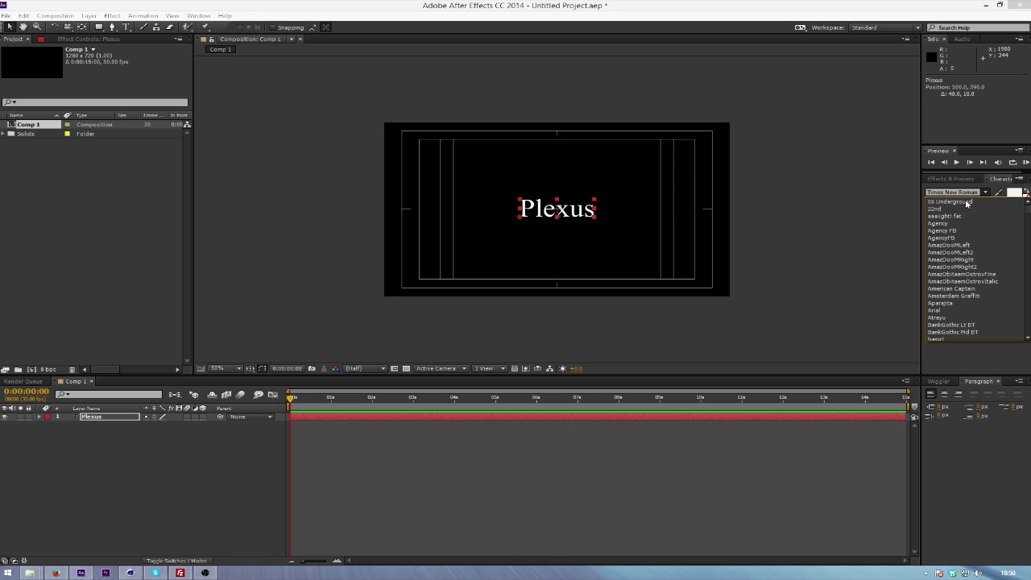
{"action": "scroll", "coordinate": [956, 286], "scroll_direction": "down", "scroll_amount": 5}
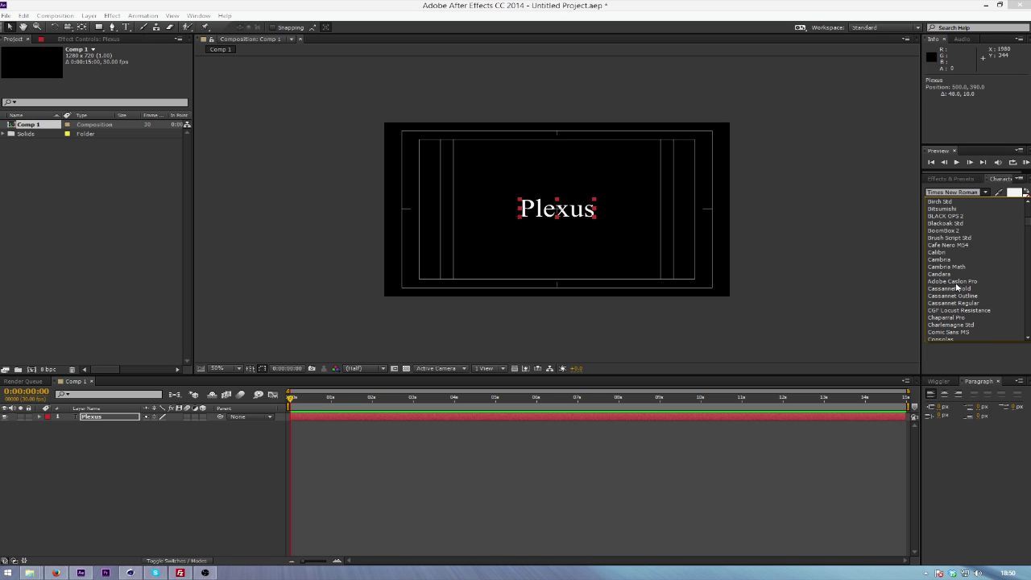
{"action": "left_click", "coordinate": [959, 318]}
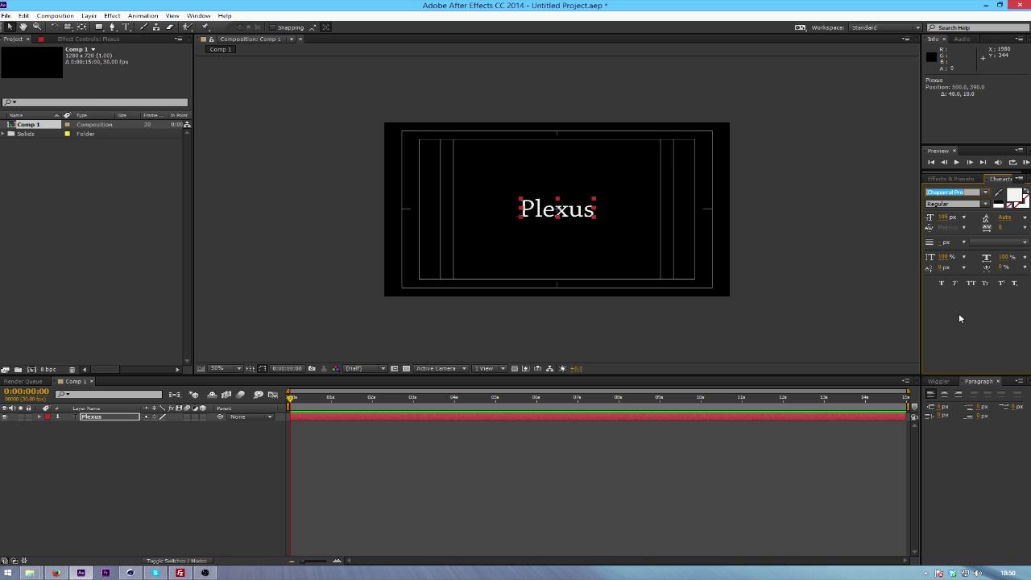
{"action": "left_click", "coordinate": [986, 192]}
{"action": "scroll", "coordinate": [965, 242], "scroll_direction": "down", "scroll_amount": 5}
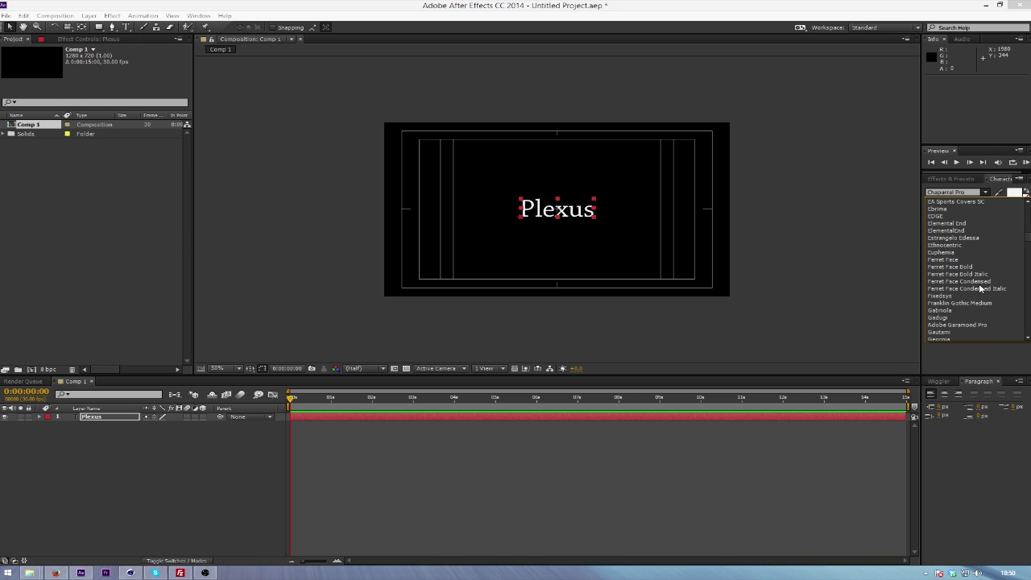
{"action": "left_click", "coordinate": [951, 216]}
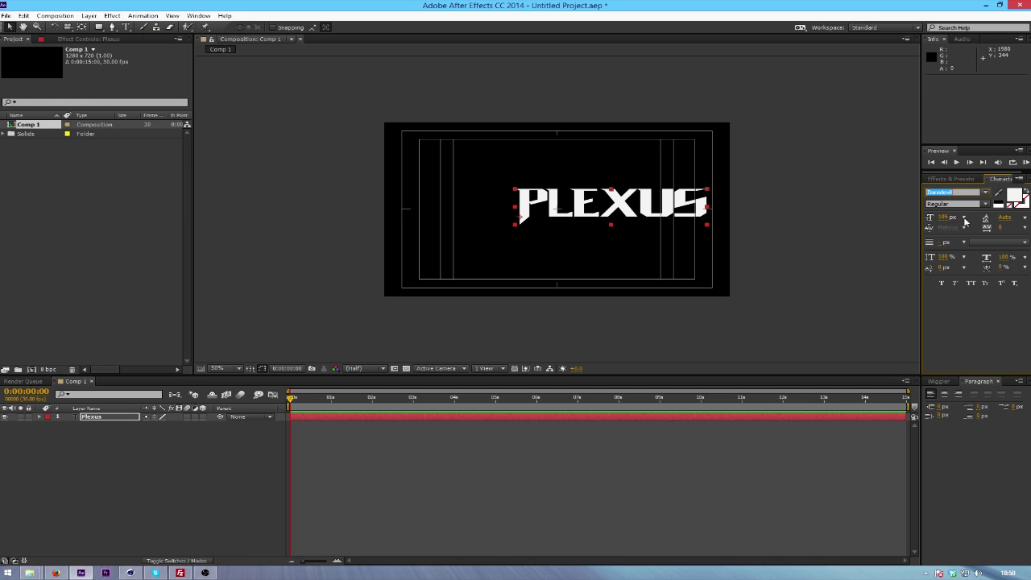
{"action": "left_click_drag", "start_coordinate": [658, 197], "coordinate": [603, 213]}
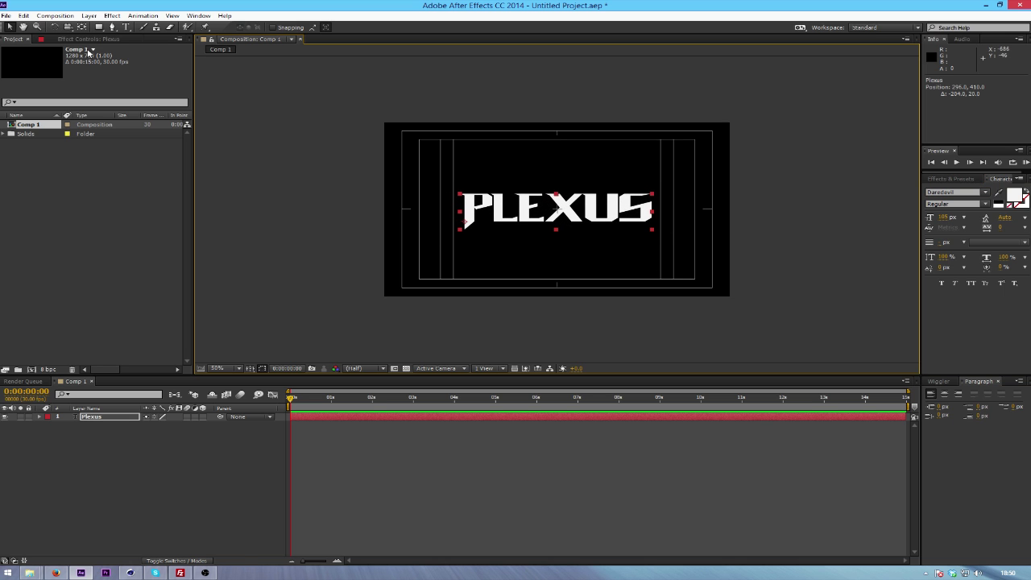
{"action": "left_click_drag", "start_coordinate": [944, 216], "coordinate": [619, 215]}
Apply the Rowbyte Plexus effect to the title layer with Paths geometry, viewing at 100%
{"action": "key", "text": "ctrl+5"}
{"action": "type", "text": "plex"}
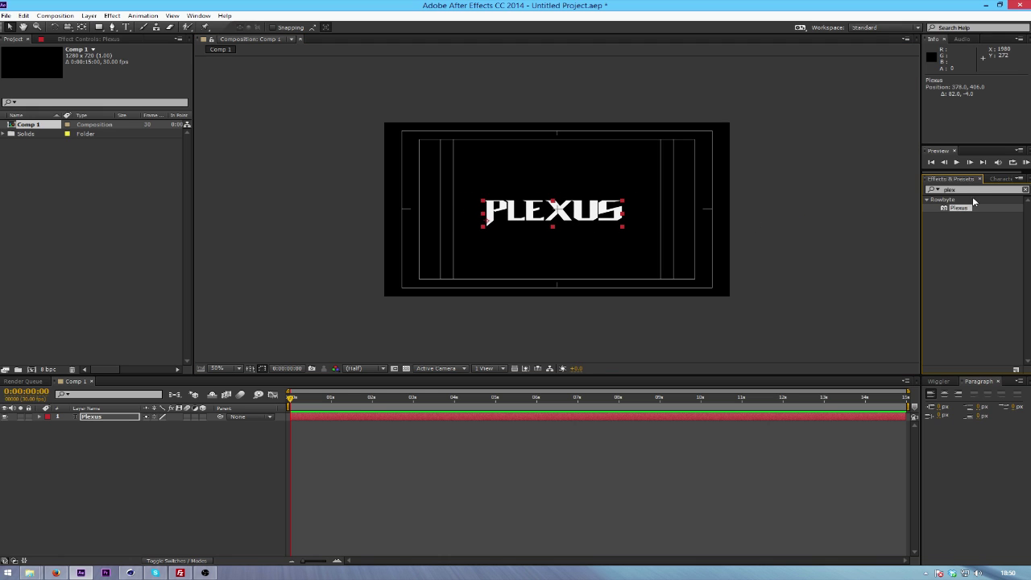
{"action": "type", "text": "plexus"}
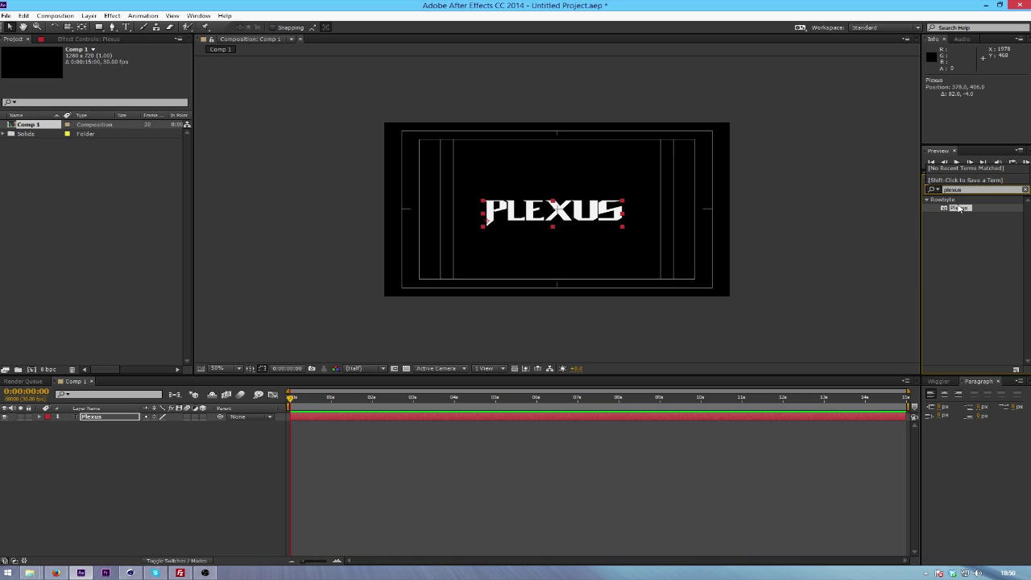
{"action": "left_click_drag", "start_coordinate": [959, 209], "coordinate": [108, 419]}
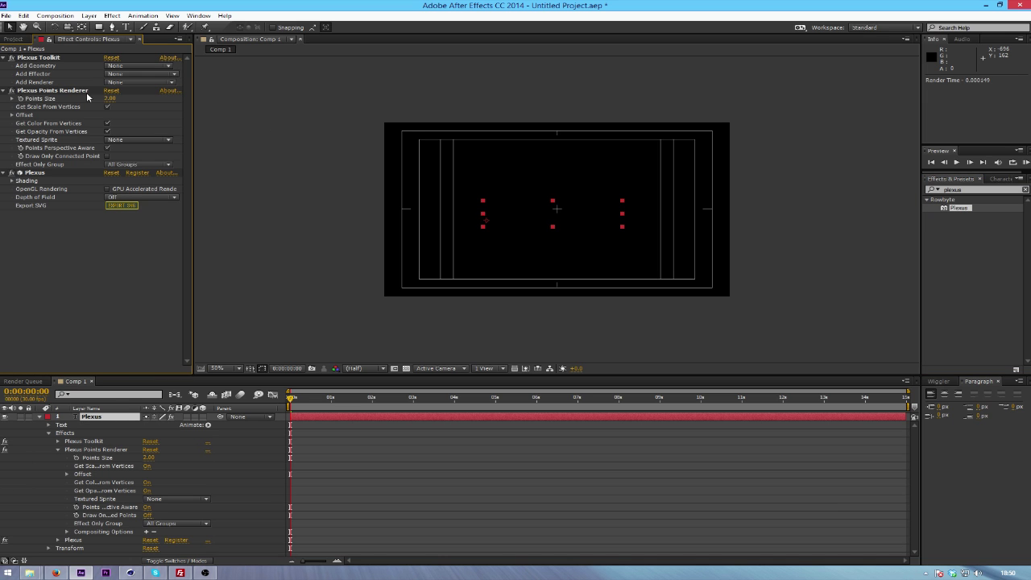
{"action": "left_click", "coordinate": [141, 66]}
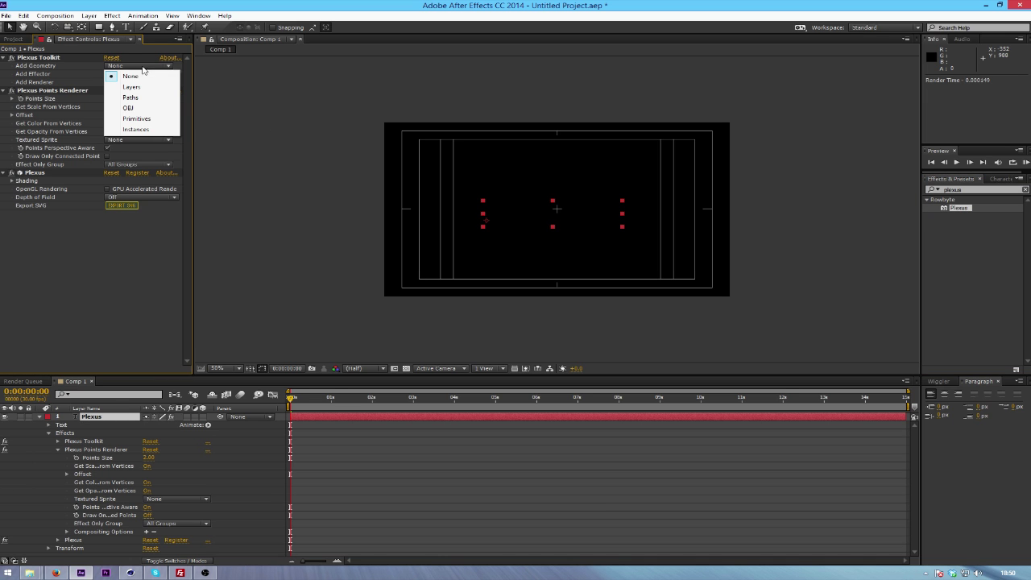
{"action": "left_click", "coordinate": [135, 95]}
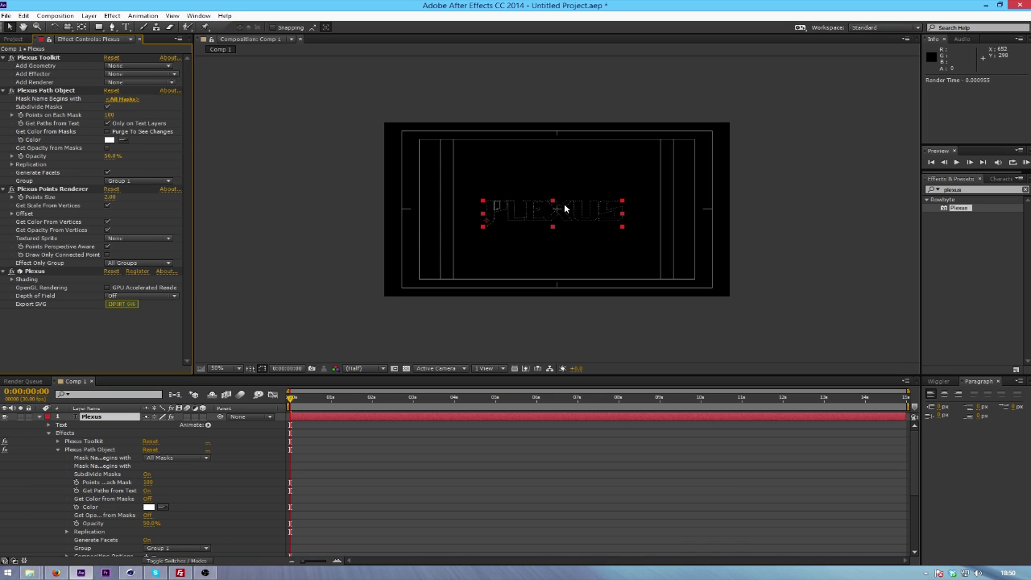
{"action": "key", "text": "slash"}
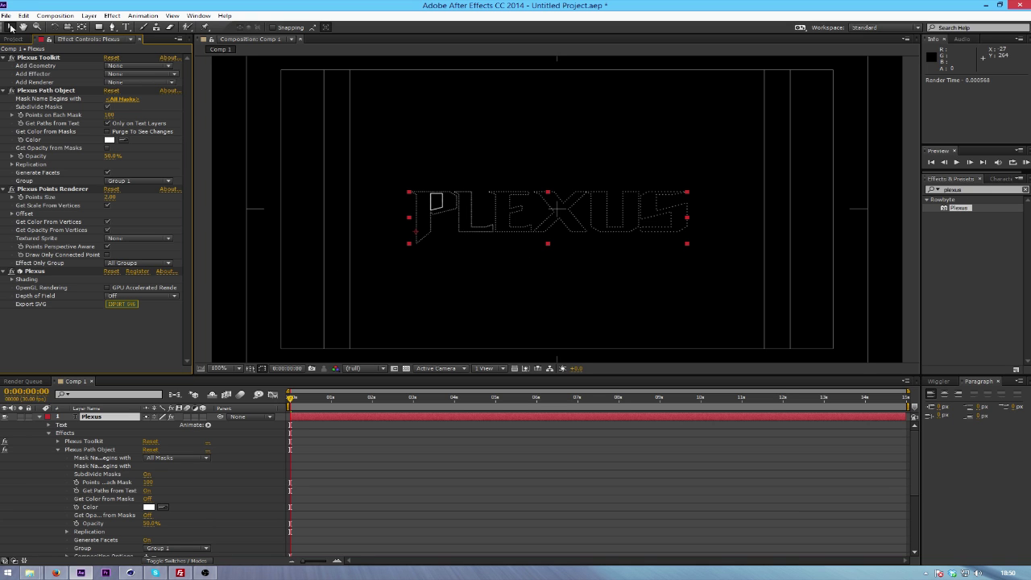
Add a Plexus Noise Effector and delete the extra Points Renderer 2
{"action": "left_click", "coordinate": [129, 74]}
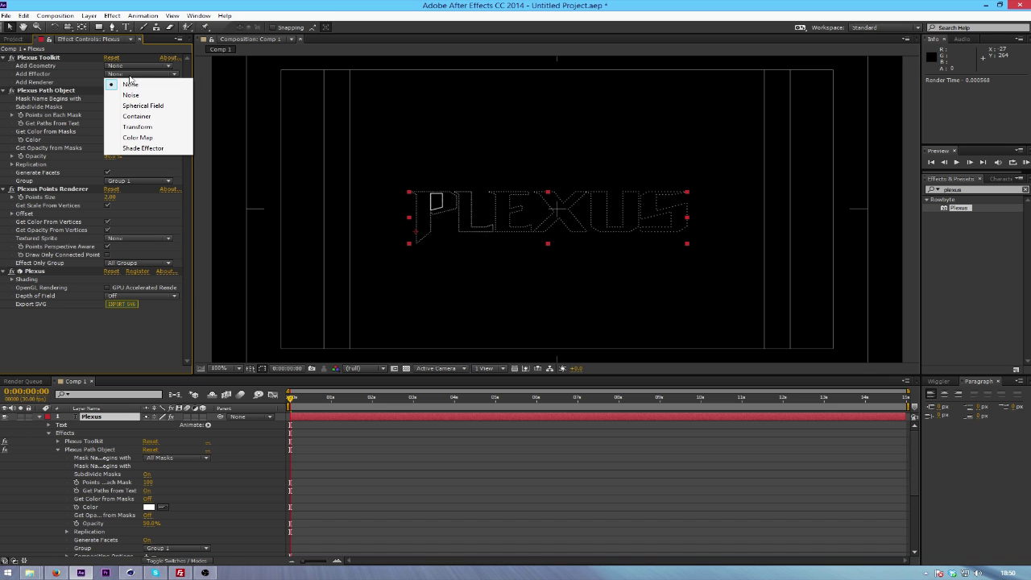
{"action": "left_click", "coordinate": [134, 96]}
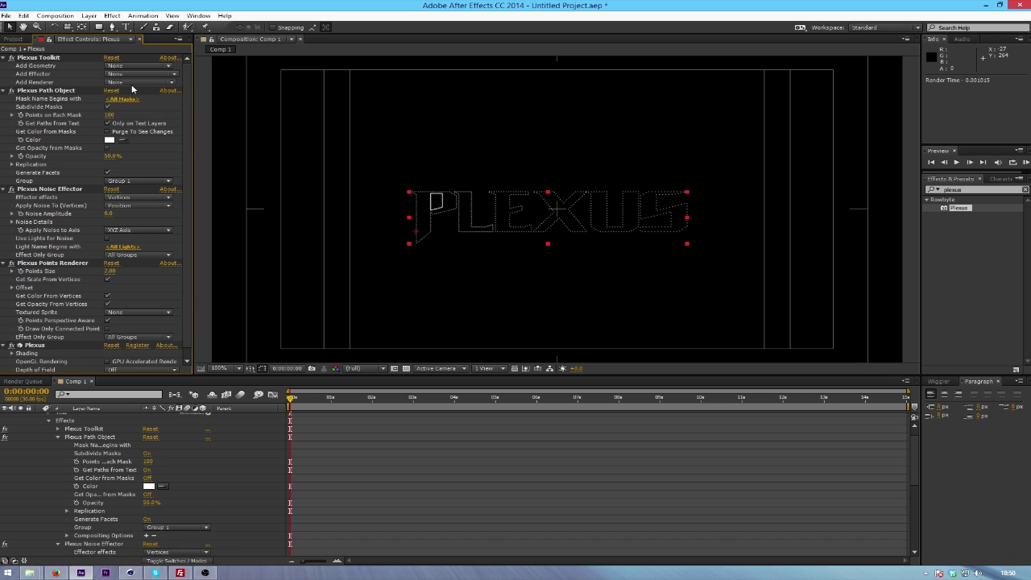
{"action": "left_click", "coordinate": [133, 83]}
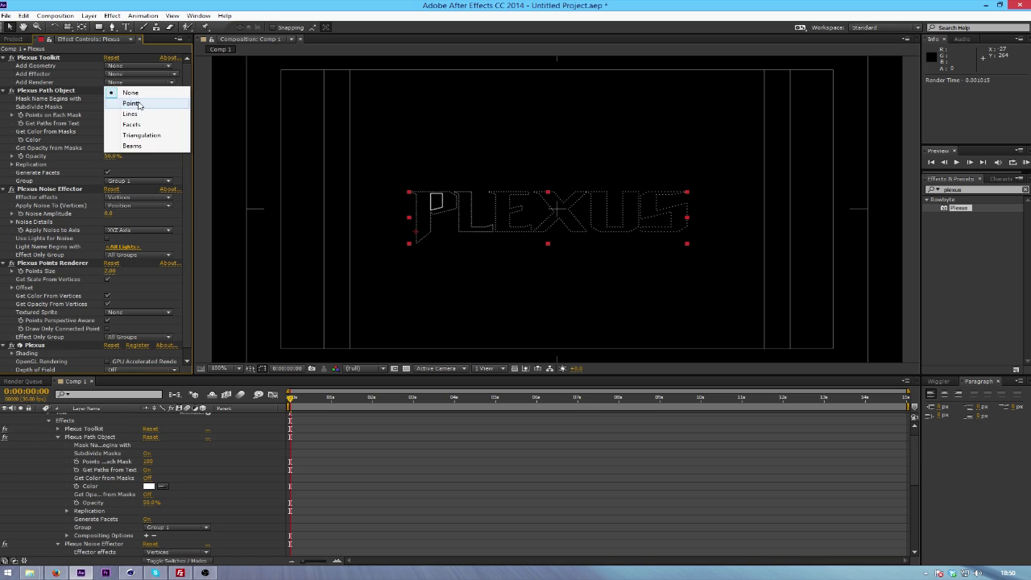
{"action": "left_click", "coordinate": [131, 103]}
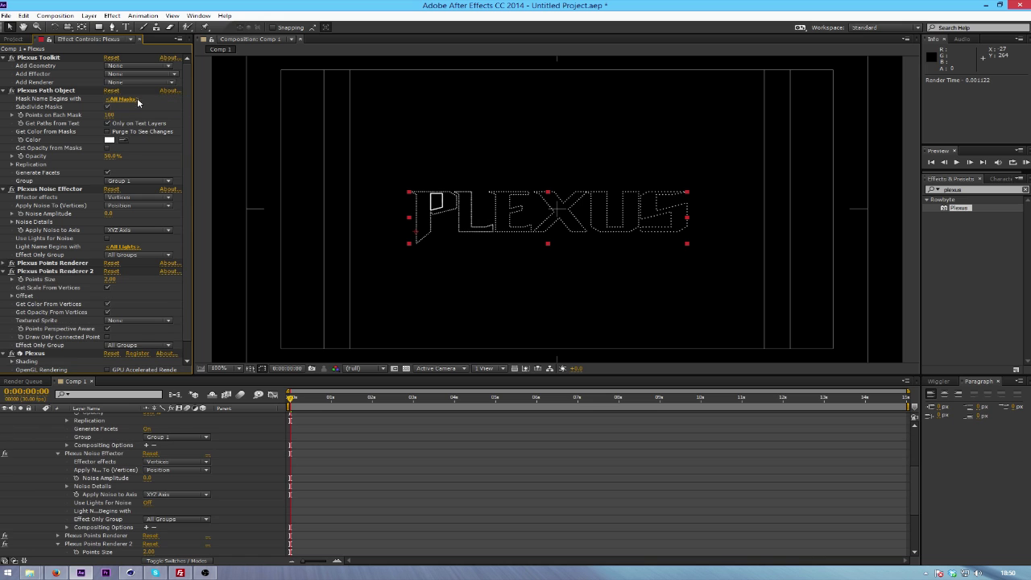
{"action": "left_click", "coordinate": [73, 275]}
{"action": "key", "text": "Delete"}
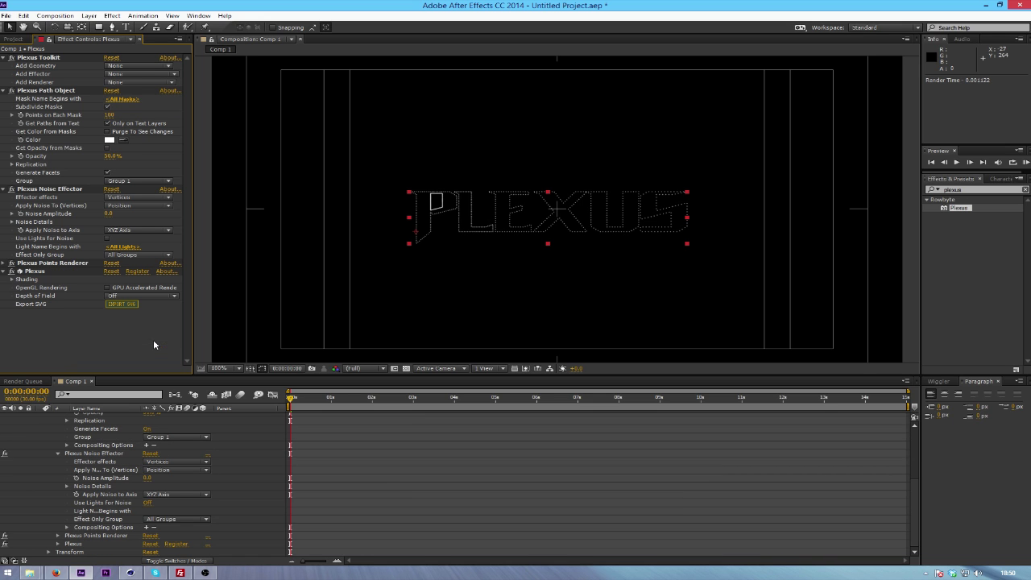
Add Lines and Triangulation renderers, switching the Triangulation renderer's fx off
{"action": "left_click", "coordinate": [126, 84]}
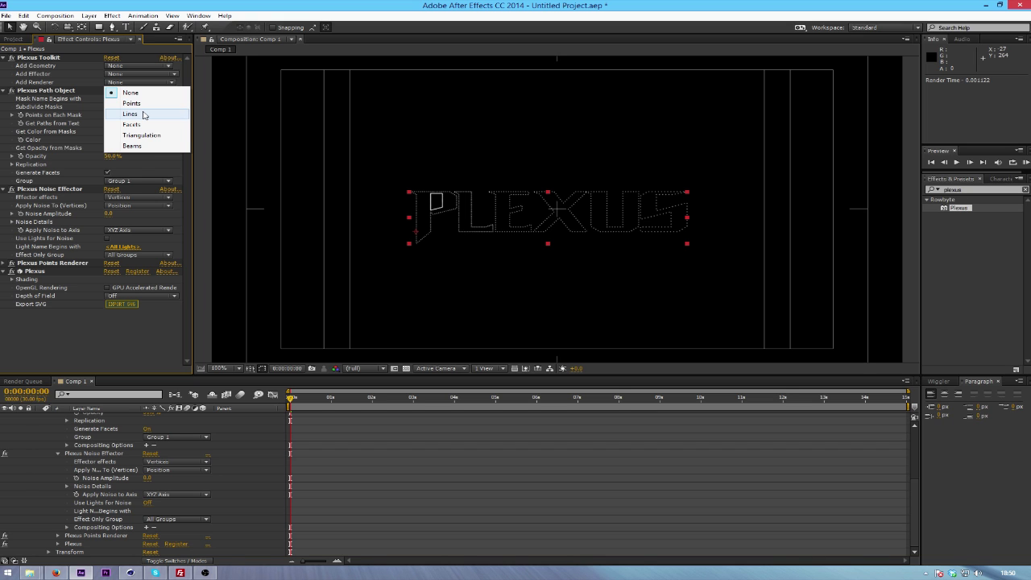
{"action": "left_click", "coordinate": [131, 114]}
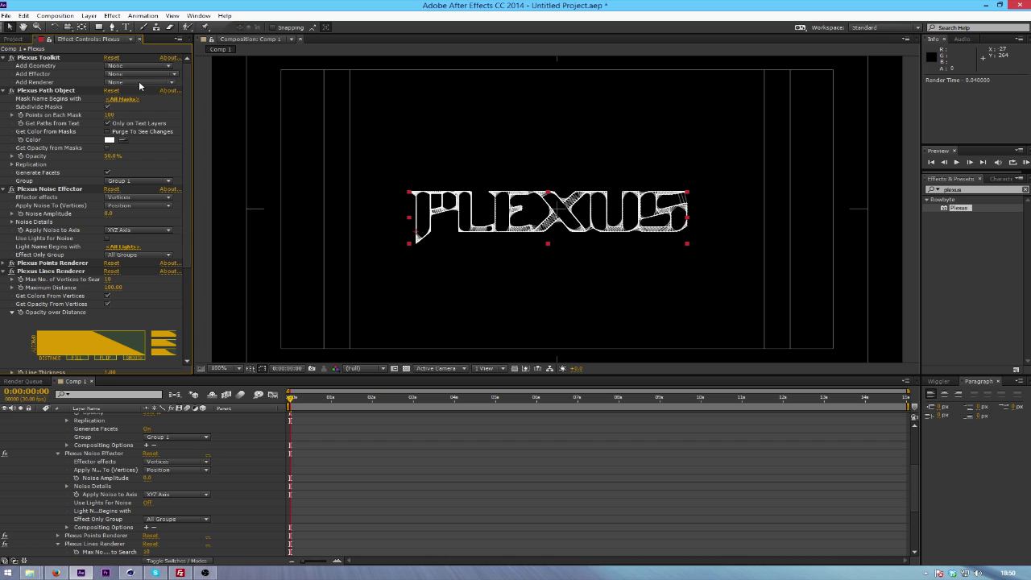
{"action": "left_click", "coordinate": [139, 84]}
{"action": "left_click", "coordinate": [157, 133]}
{"action": "scroll", "coordinate": [69, 461], "scroll_direction": "up", "scroll_amount": 5}
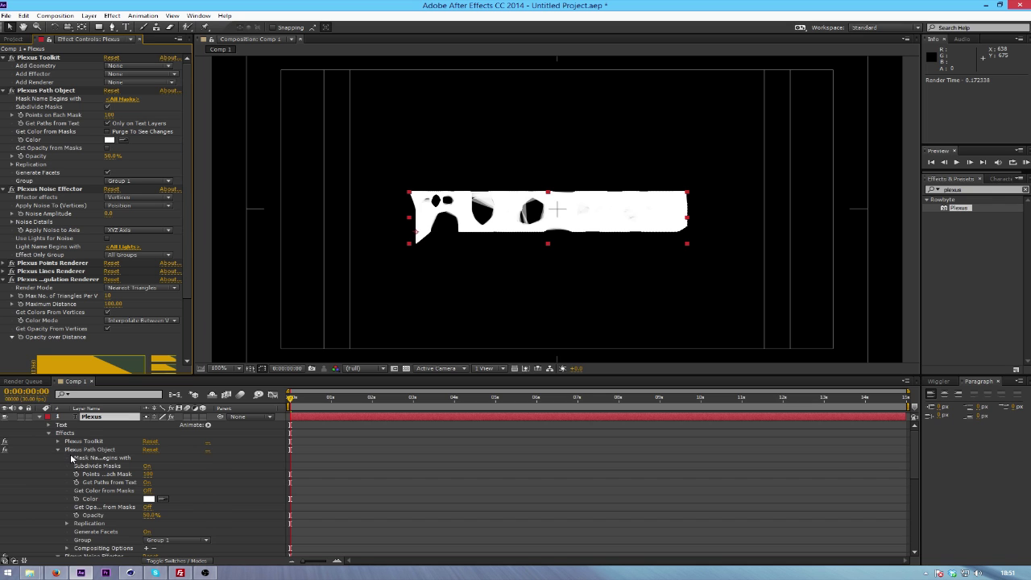
{"action": "scroll", "coordinate": [71, 458], "scroll_direction": "down", "scroll_amount": 6}
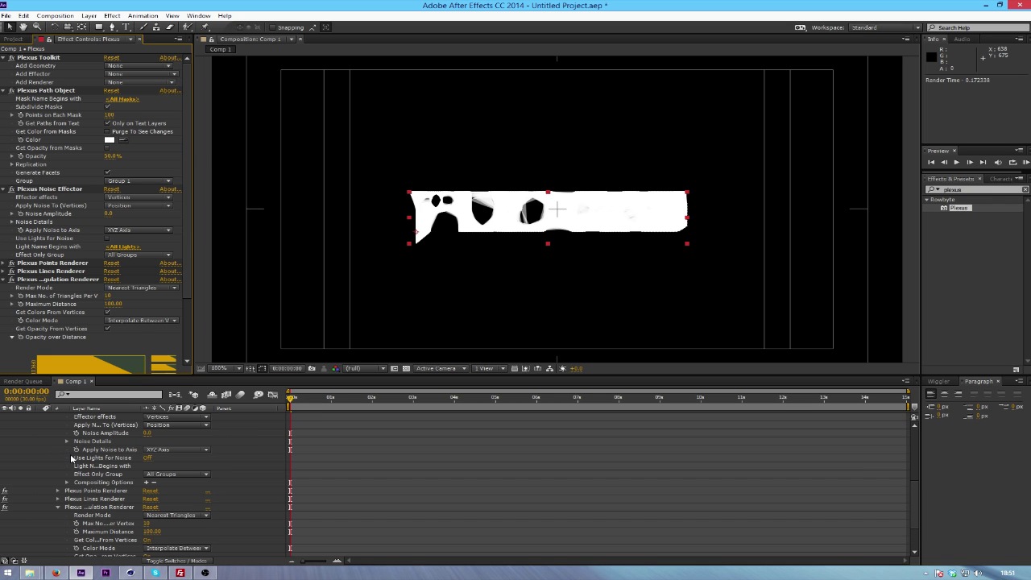
{"action": "left_click", "coordinate": [58, 499]}
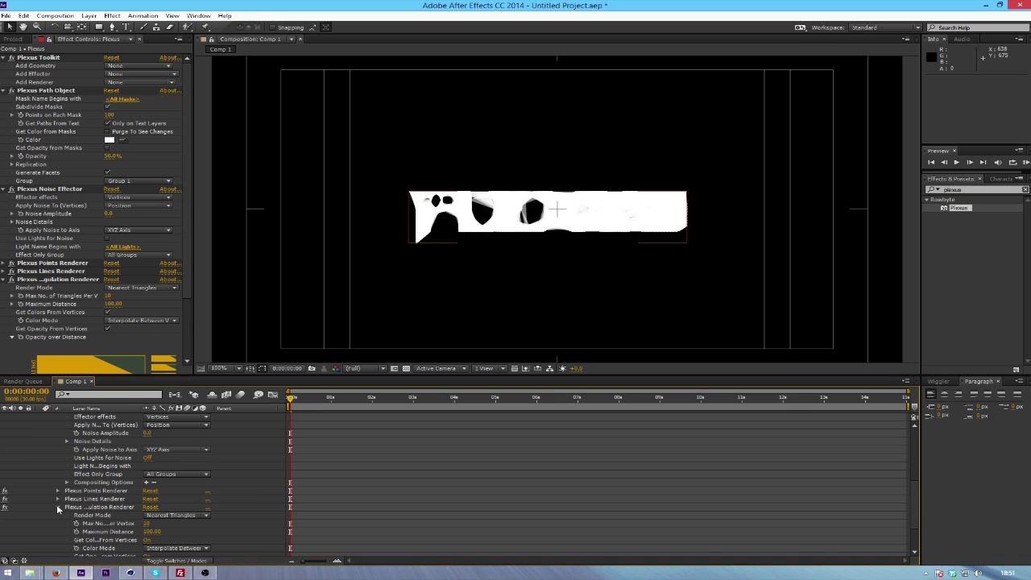
{"action": "left_click", "coordinate": [4, 507]}
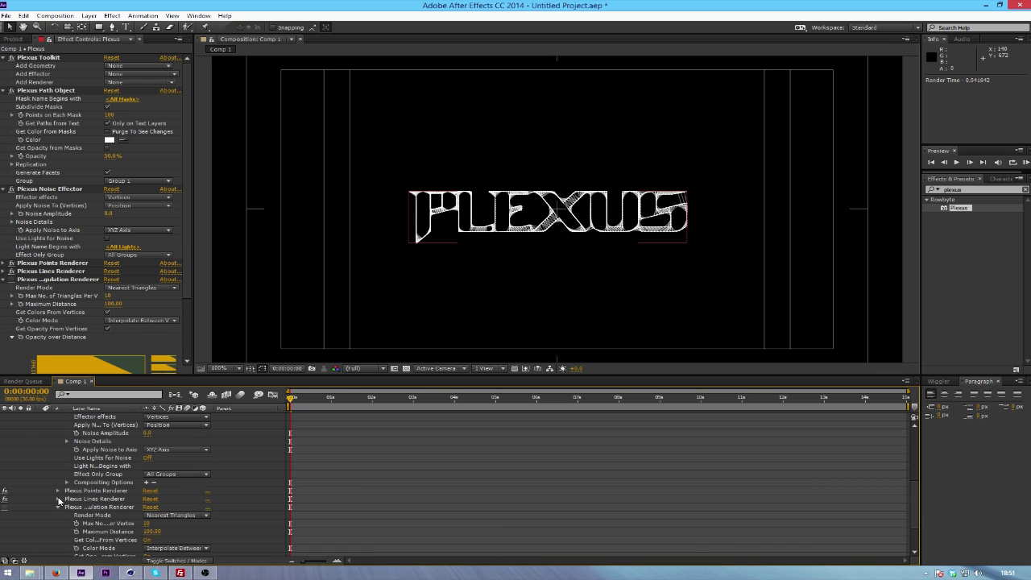
{"action": "scroll", "coordinate": [57, 488], "scroll_direction": "up", "scroll_amount": 6}
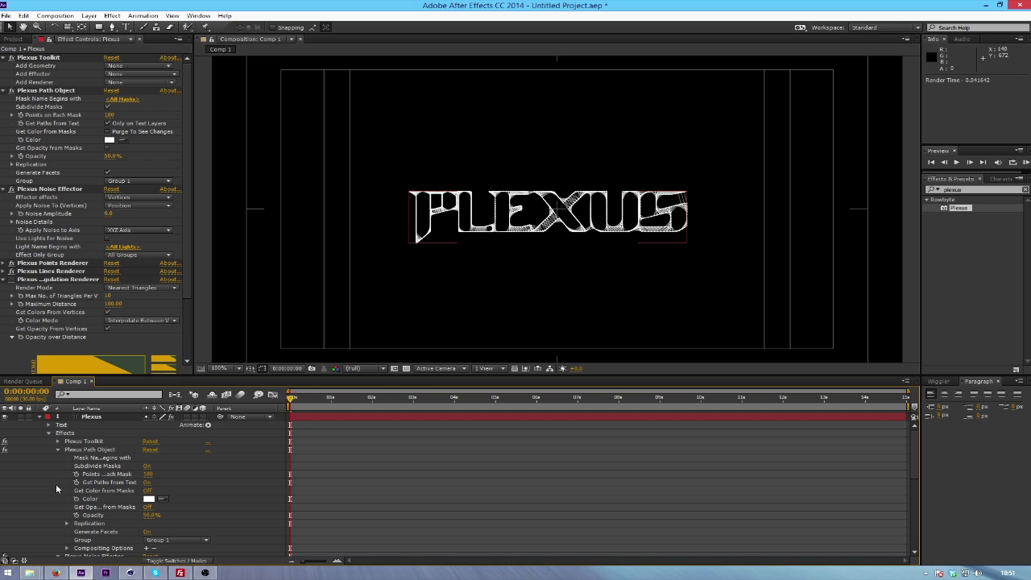
Under Plexus Path Object > Replication, set Total Copies to 3 and Extrude Depth to 1000
{"action": "scroll", "coordinate": [54, 486], "scroll_direction": "down", "scroll_amount": 3}
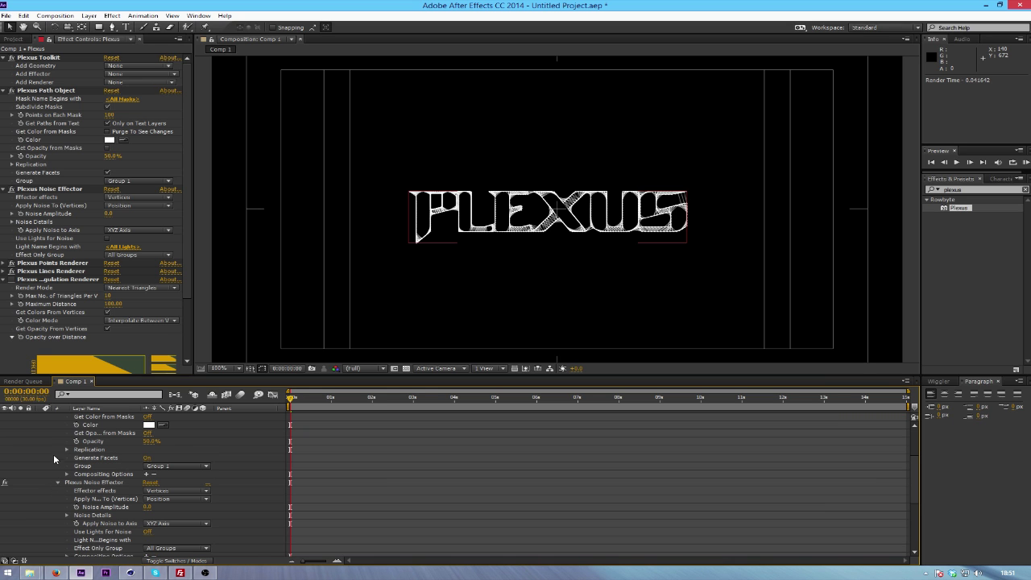
{"action": "left_click", "coordinate": [67, 450]}
{"action": "scroll", "coordinate": [66, 448], "scroll_direction": "up", "scroll_amount": 3}
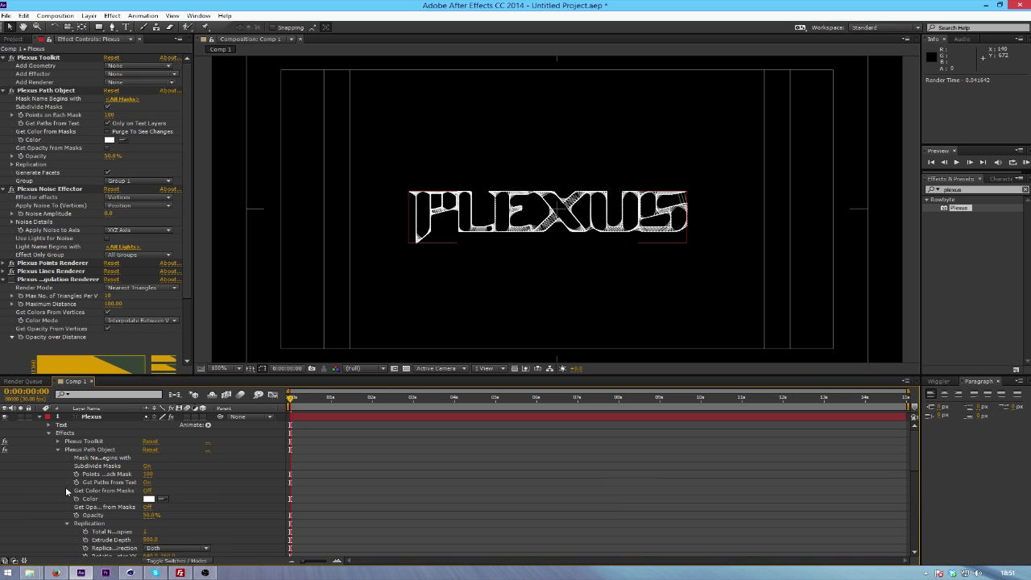
{"action": "scroll", "coordinate": [69, 491], "scroll_direction": "down", "scroll_amount": 3}
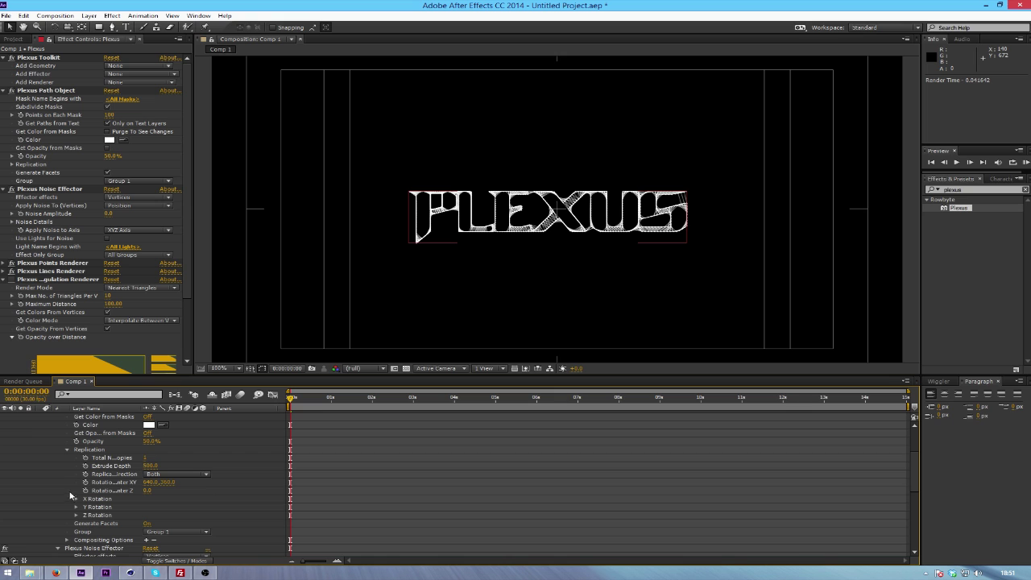
{"action": "left_click", "coordinate": [146, 457]}
{"action": "type", "text": "3"}
{"action": "key", "text": "Return"}
{"action": "left_click", "coordinate": [151, 466]}
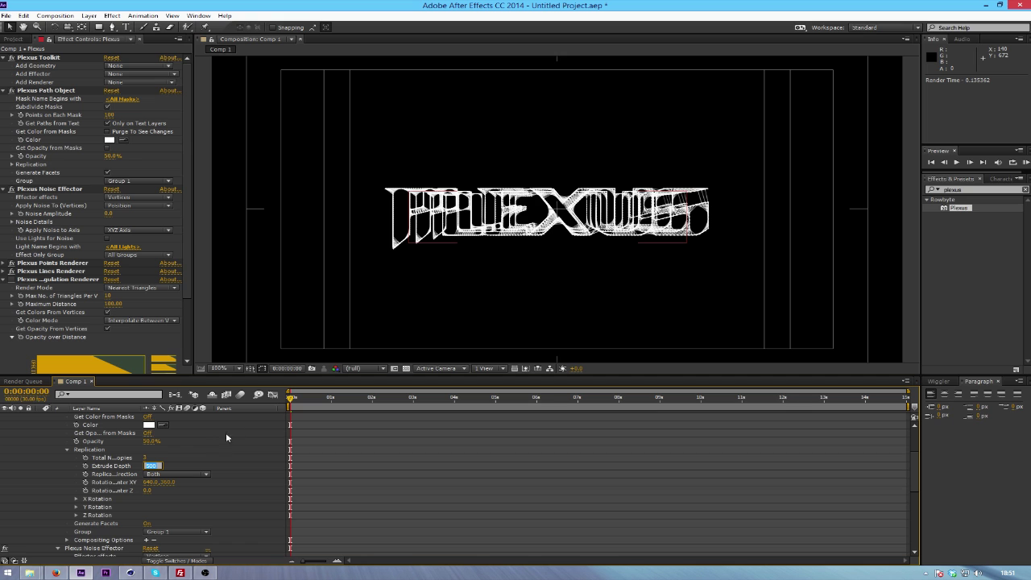
{"action": "type", "text": "1000"}
{"action": "key", "text": "Return"}
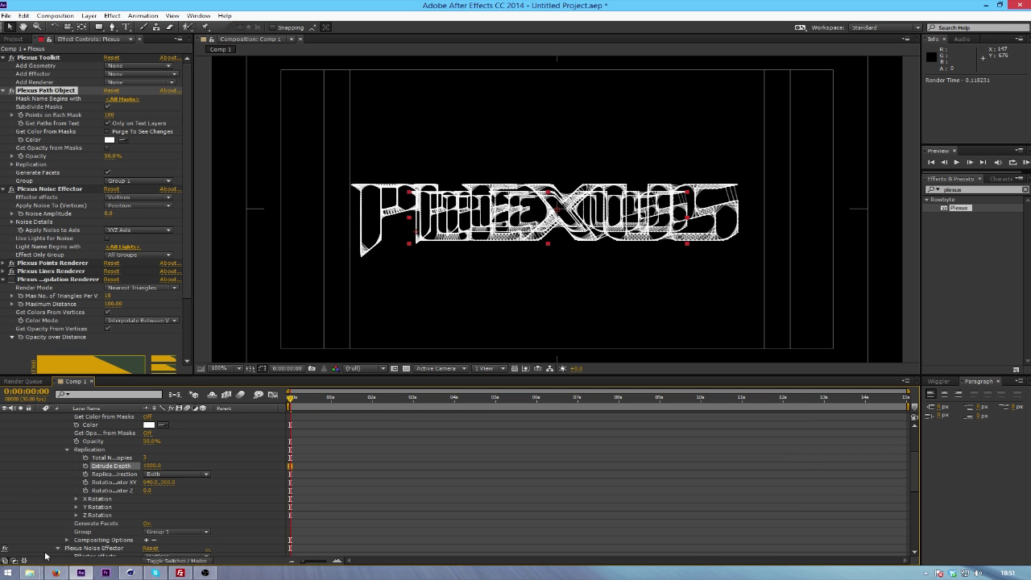
{"action": "mouse_move", "coordinate": [32, 574]}
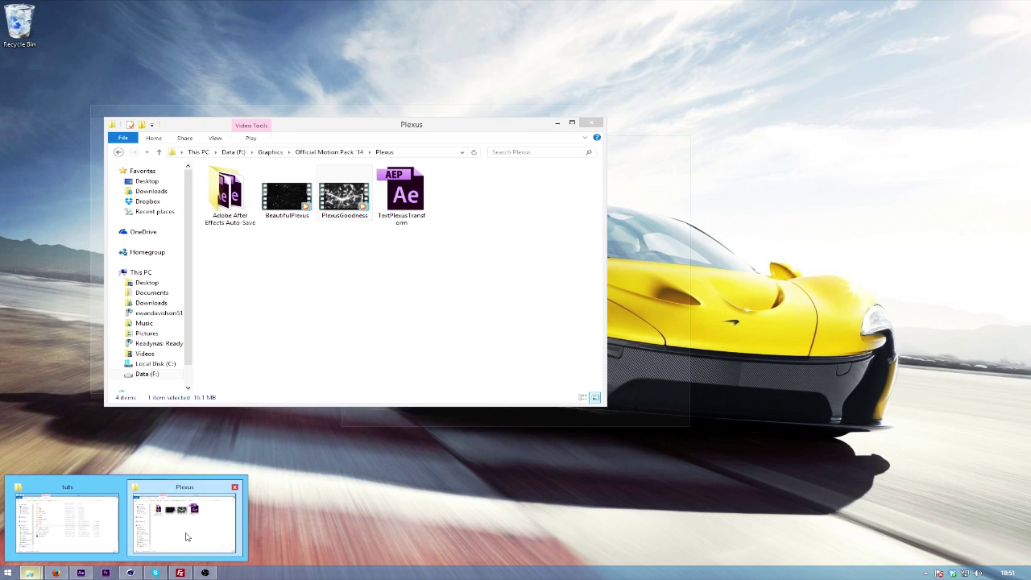
{"action": "left_click", "coordinate": [186, 537]}
{"action": "left_click", "coordinate": [524, 10]}
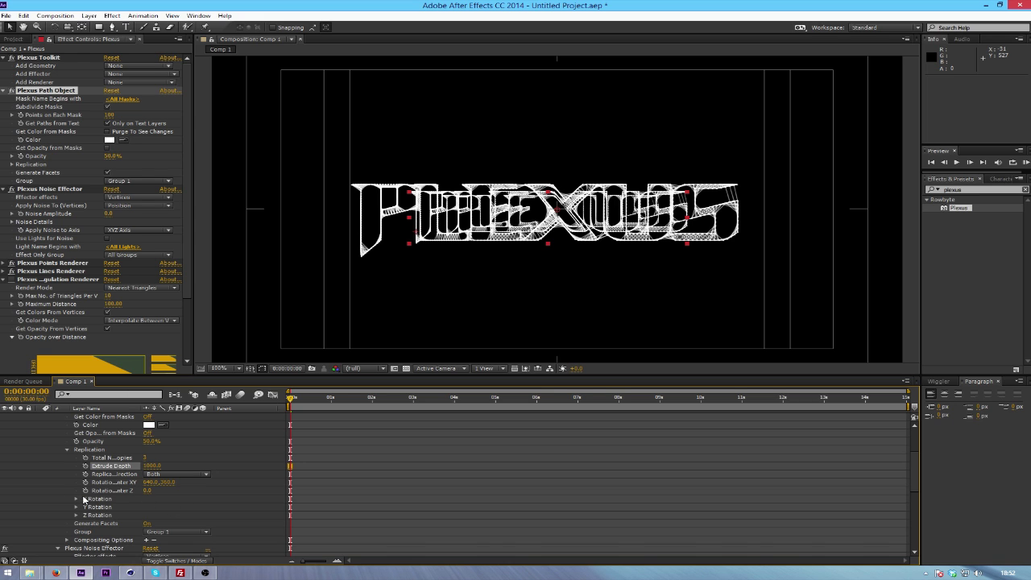
Collapse Replication and set the Plexus Noise Effector's Noise Amplitude to 1000
{"action": "left_click", "coordinate": [62, 451]}
{"action": "left_click", "coordinate": [68, 451]}
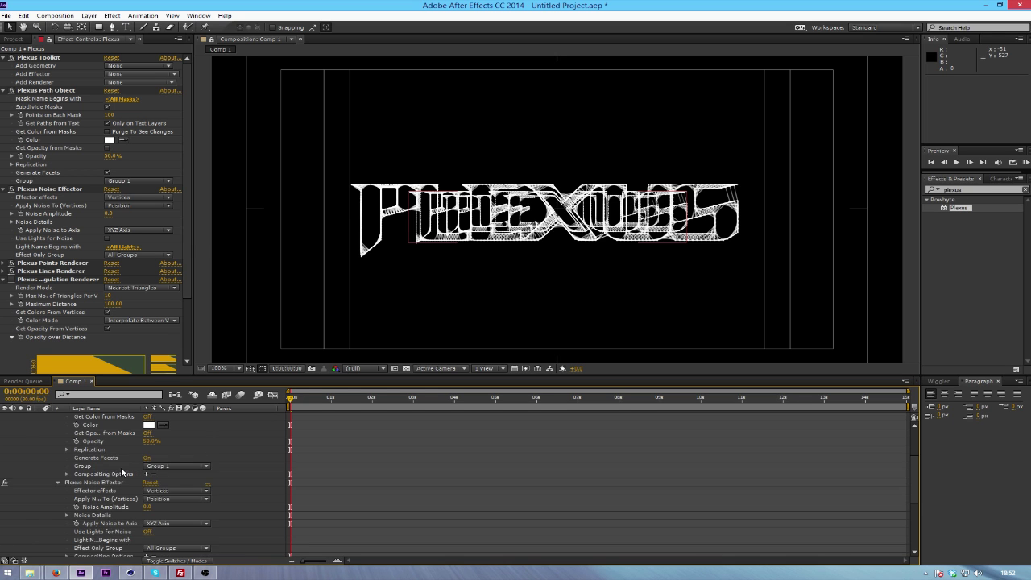
{"action": "scroll", "coordinate": [76, 457], "scroll_direction": "up", "scroll_amount": 3}
{"action": "left_click", "coordinate": [61, 454]}
{"action": "left_click", "coordinate": [60, 454]}
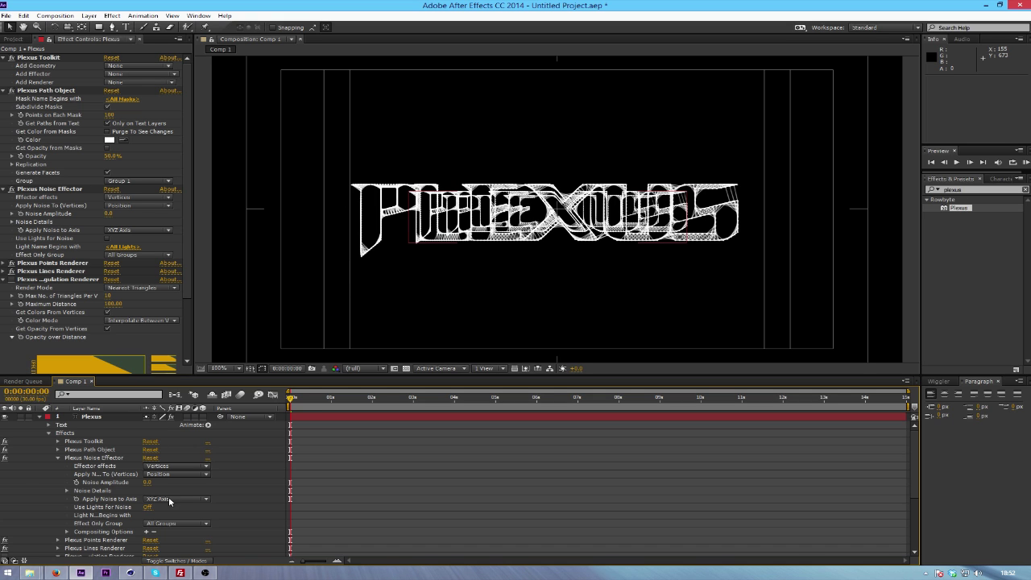
{"action": "left_click", "coordinate": [147, 482]}
{"action": "key", "text": "Return"}
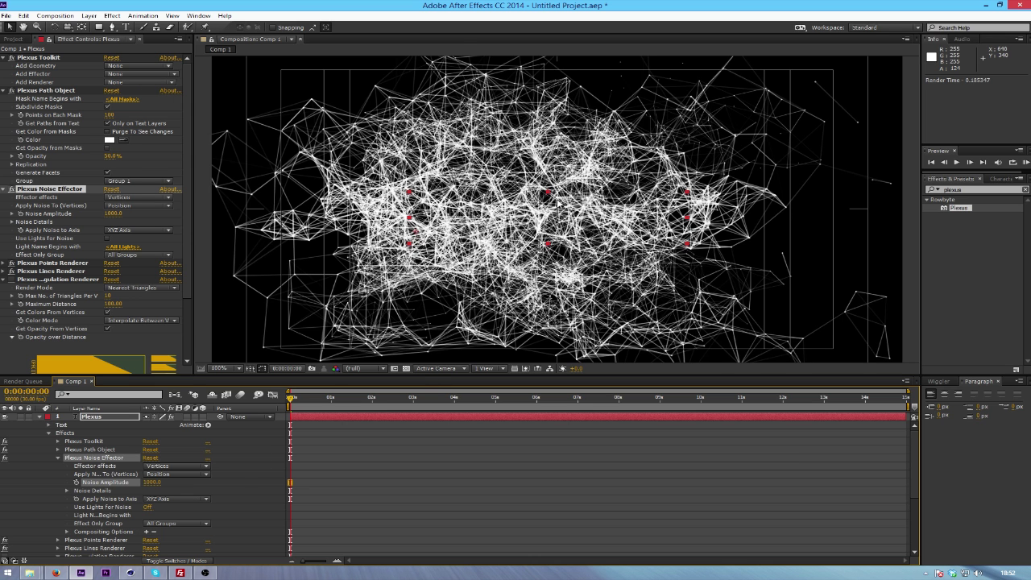
{"action": "key", "text": "comma"}
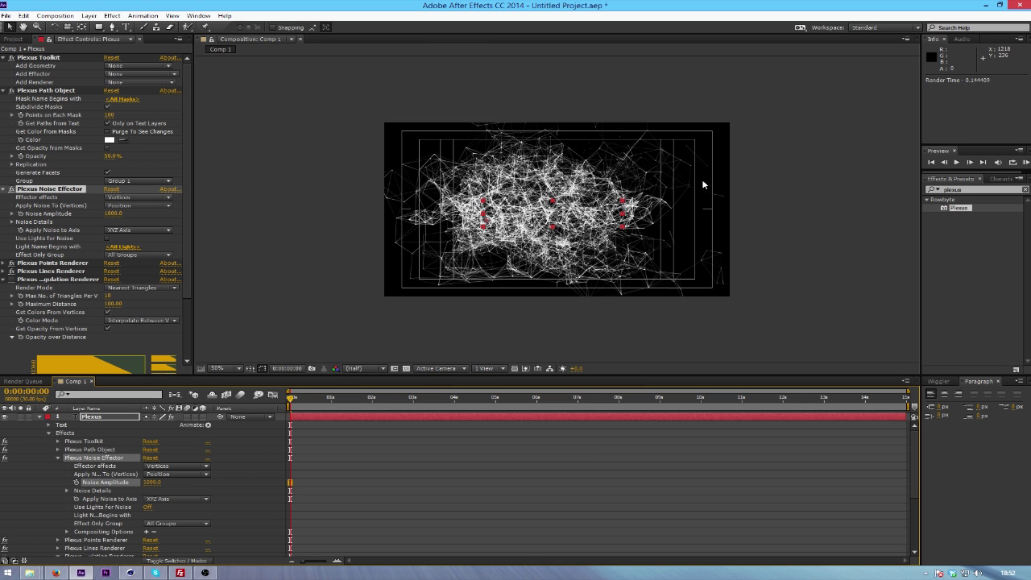
{"action": "key", "text": "period"}
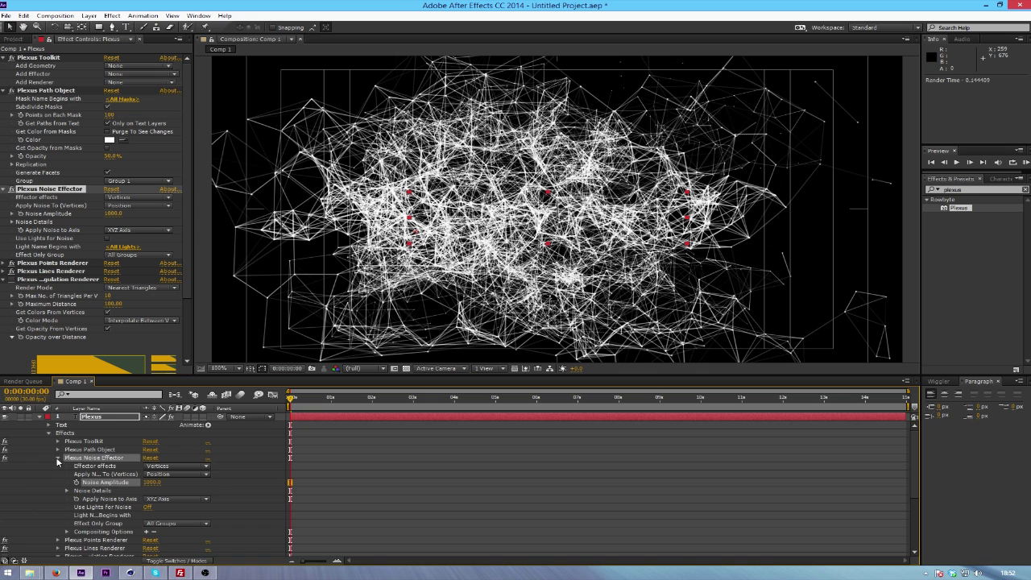
Set the Plexus Points Renderer's Points Size to 1
{"action": "left_click", "coordinate": [58, 460]}
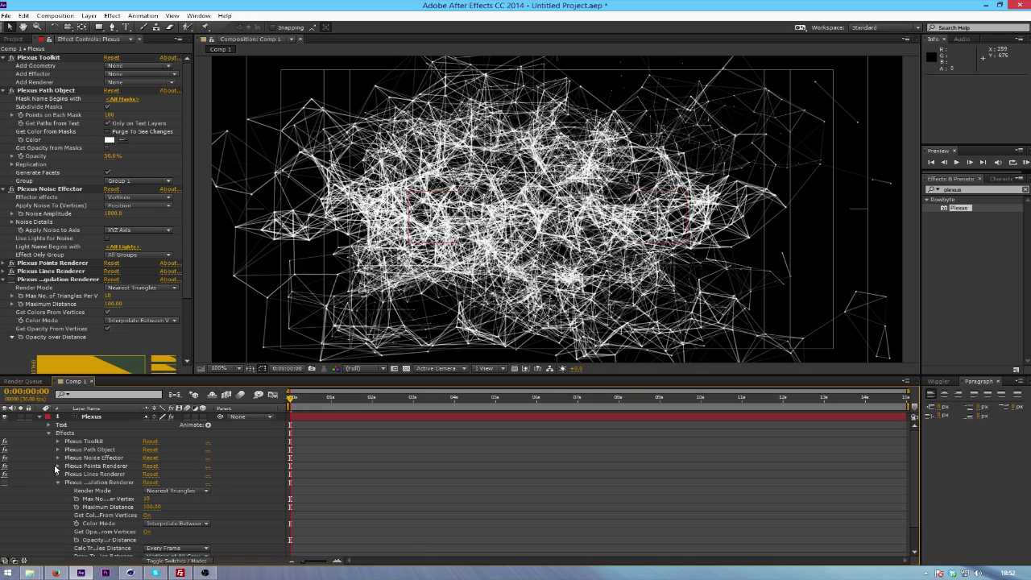
{"action": "left_click", "coordinate": [57, 467]}
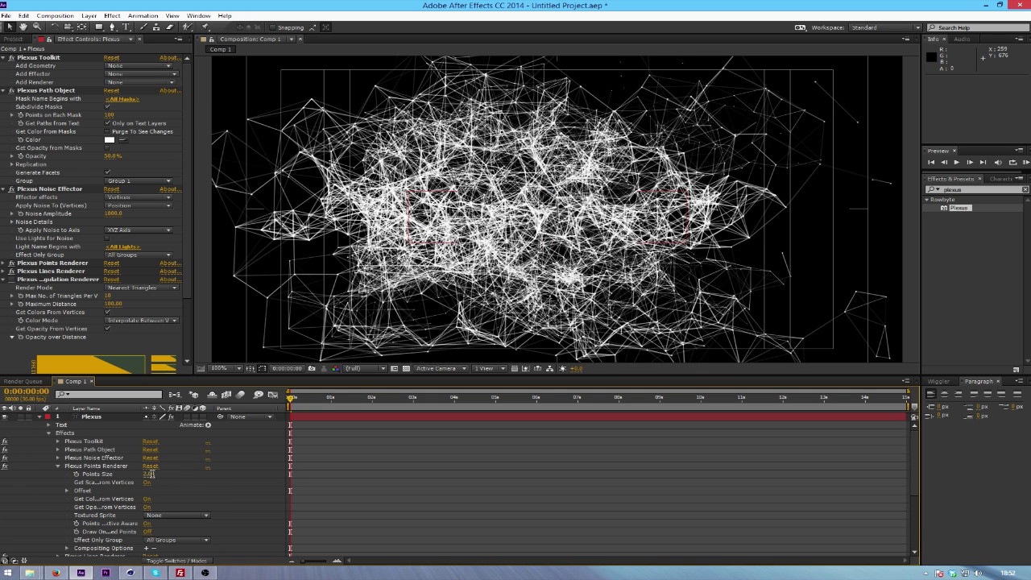
{"action": "left_click", "coordinate": [149, 475]}
{"action": "key", "text": "Return"}
{"action": "left_click", "coordinate": [59, 467]}
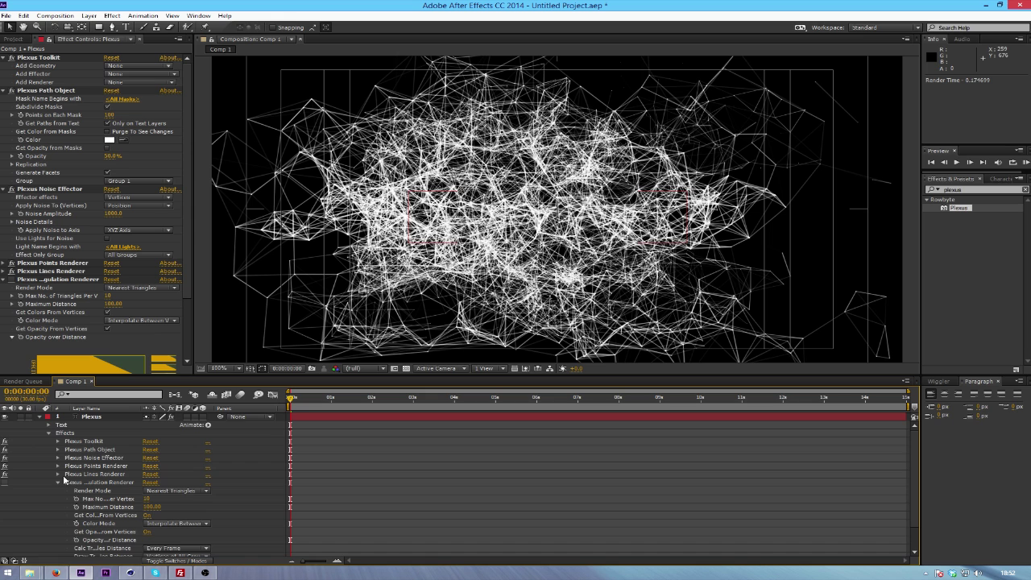
Set the Plexus Lines Renderer's Maximum Distance to 45
{"action": "left_click", "coordinate": [61, 480]}
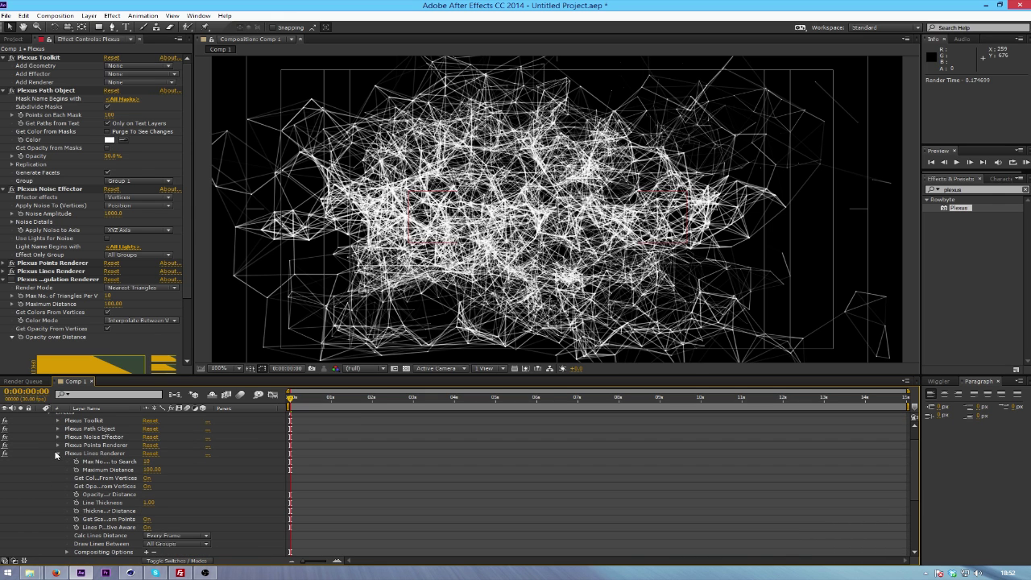
{"action": "left_click_drag", "start_coordinate": [152, 470], "coordinate": [113, 478]}
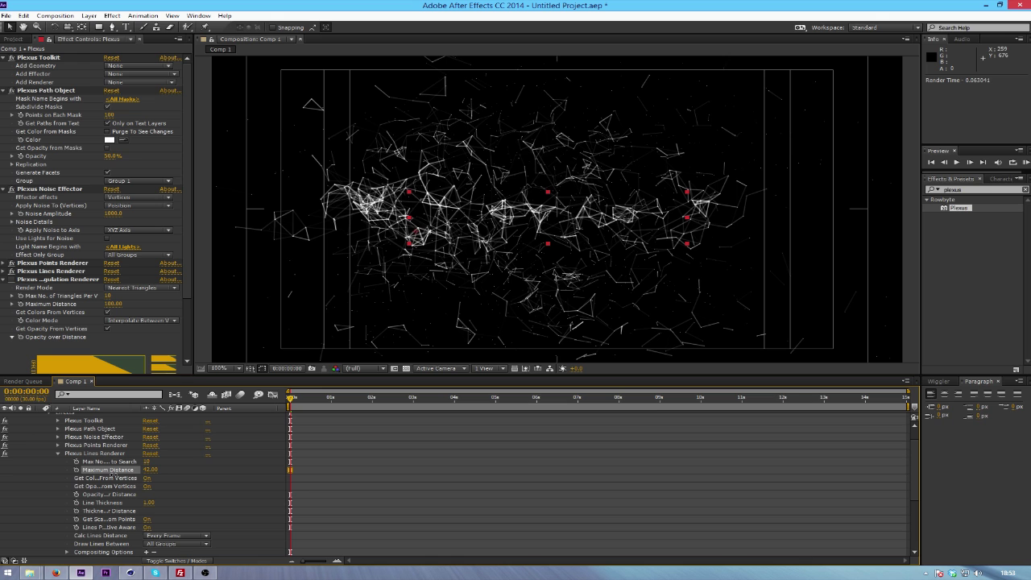
{"action": "left_click_drag", "start_coordinate": [112, 477], "coordinate": [114, 476]}
{"action": "left_click", "coordinate": [90, 454]}
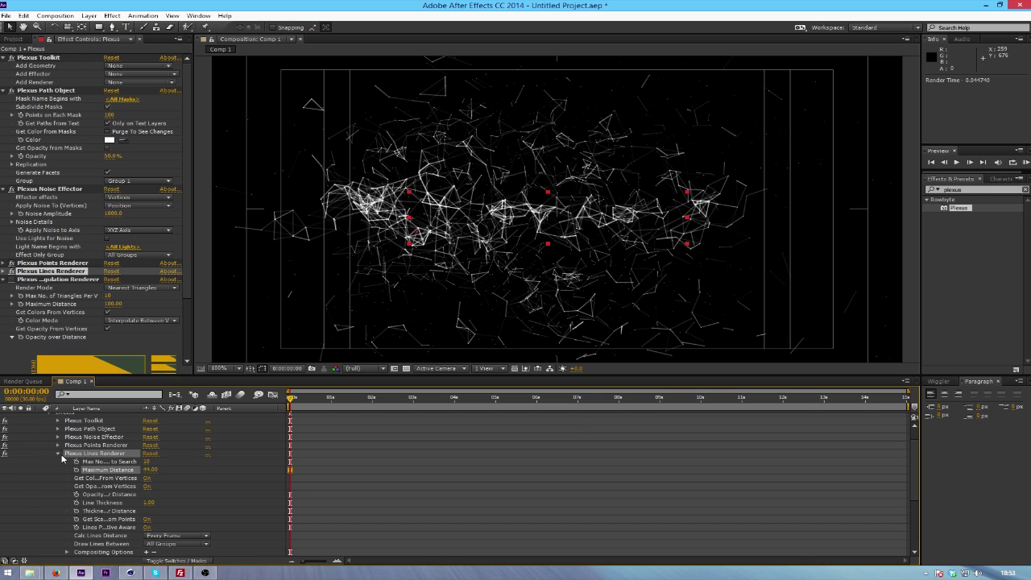
{"action": "left_click", "coordinate": [57, 454]}
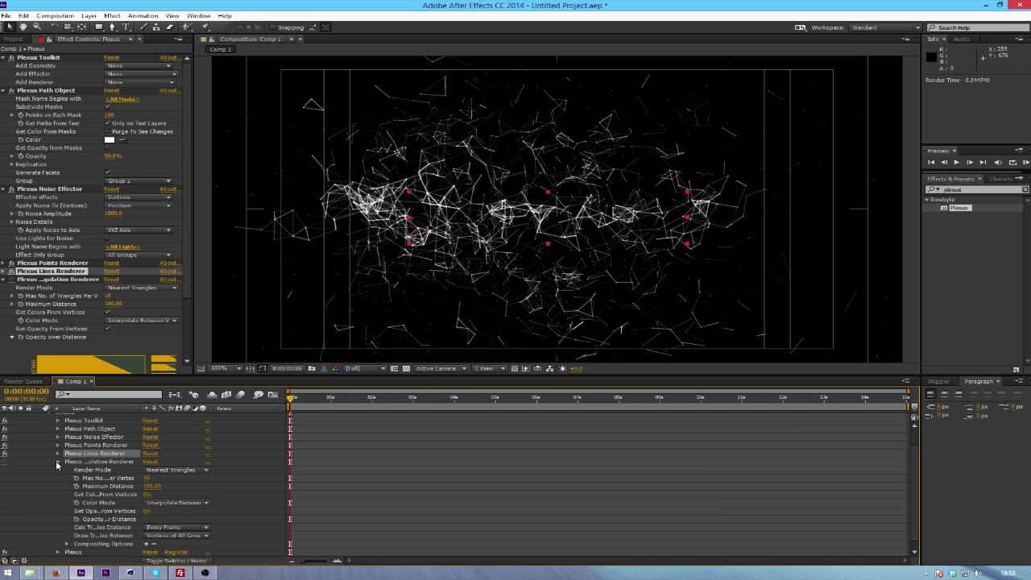
{"action": "scroll", "coordinate": [57, 484], "scroll_direction": "down", "scroll_amount": 1}
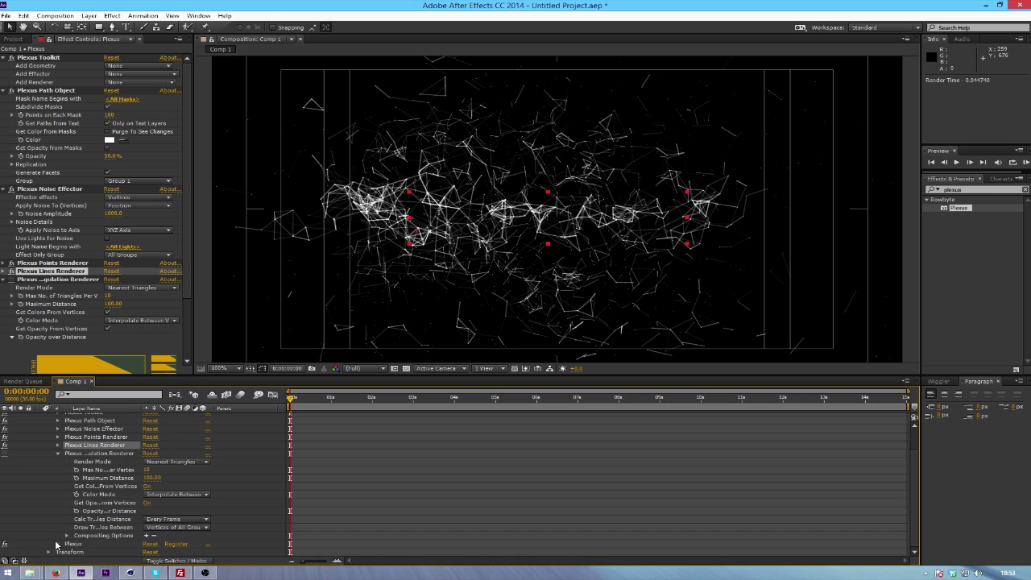
{"action": "left_click", "coordinate": [57, 543]}
{"action": "left_click", "coordinate": [57, 503]}
Enable the Triangulation Renderer with Maximum Distance 51 and 1 triangle per vertex
{"action": "left_click", "coordinate": [6, 453]}
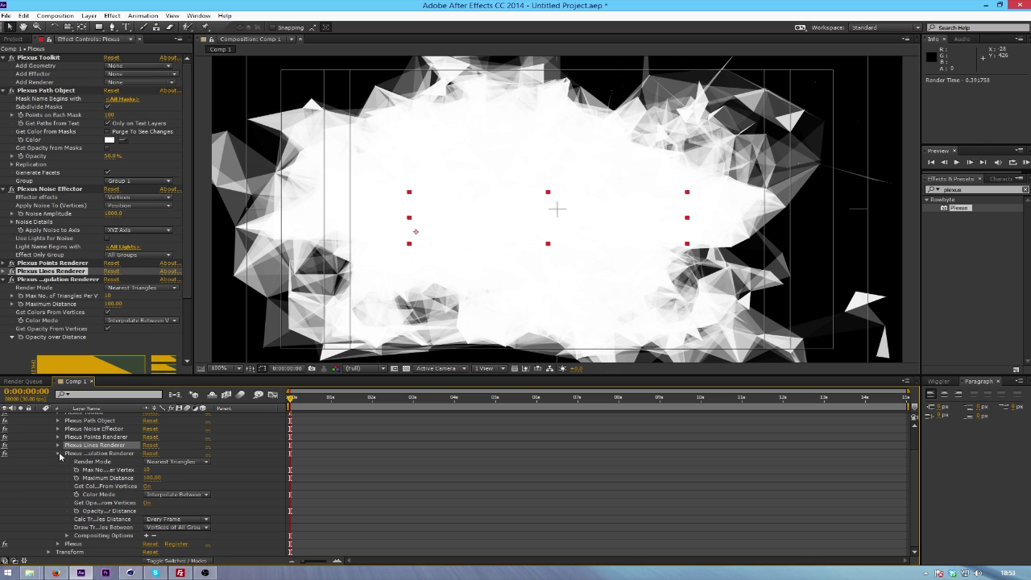
{"action": "mouse_move", "coordinate": [152, 479]}
{"action": "left_mouse_down"}
{"action": "mouse_move", "coordinate": [109, 479]}
{"action": "mouse_move", "coordinate": [144, 475]}
{"action": "left_mouse_up"}
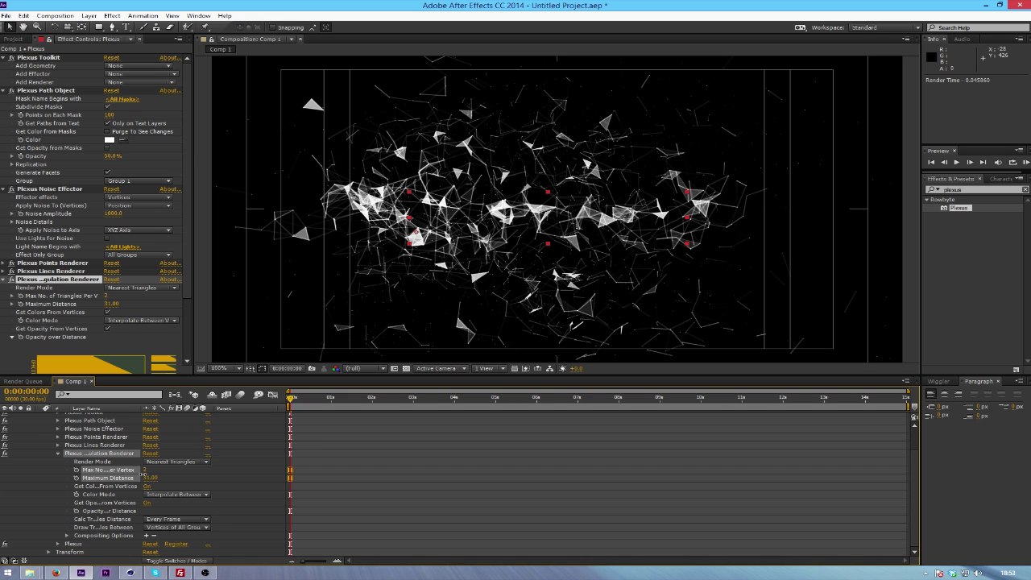
{"action": "mouse_move", "coordinate": [142, 474]}
{"action": "left_mouse_down"}
{"action": "mouse_move", "coordinate": [159, 472]}
{"action": "mouse_move", "coordinate": [127, 475]}
{"action": "left_mouse_up"}
{"action": "left_click", "coordinate": [145, 471]}
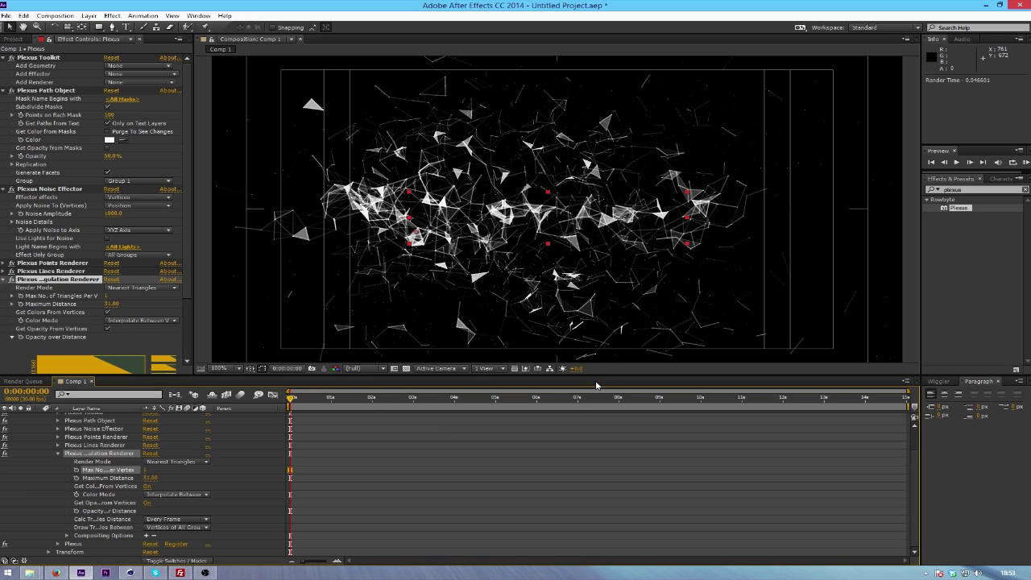
{"action": "scroll", "coordinate": [36, 451], "scroll_direction": "up", "scroll_amount": 2}
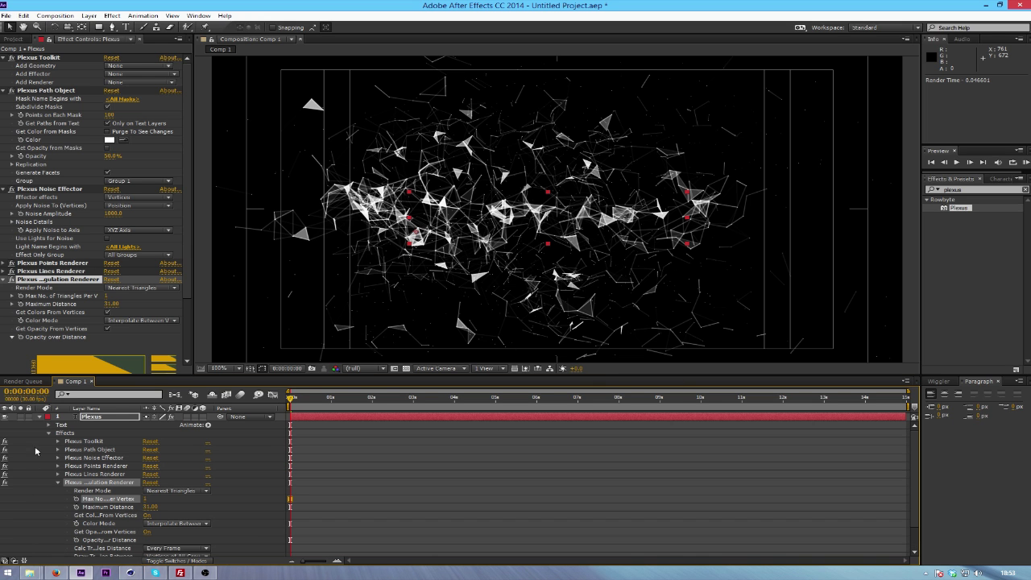
Create a new solid layer named bg and place it beneath the Plexus layer
{"action": "left_click", "coordinate": [40, 417]}
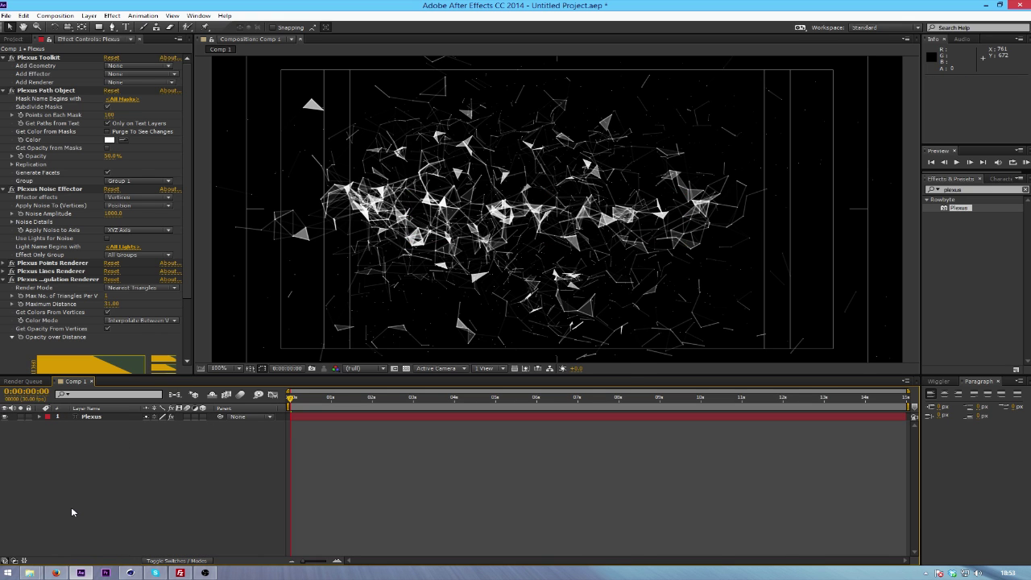
{"action": "key", "text": "ctrl+y"}
{"action": "key", "text": "Return"}
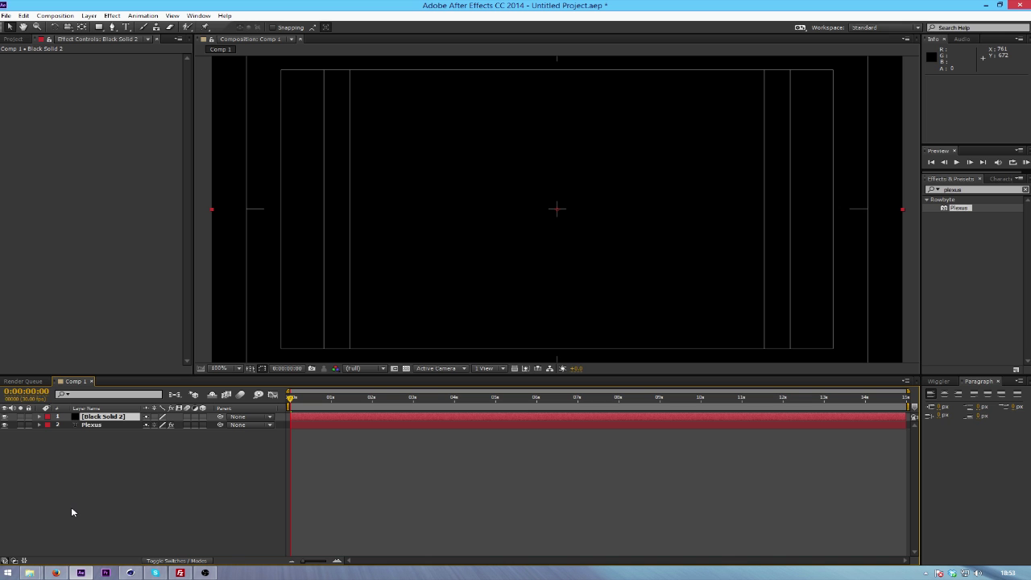
{"action": "key", "text": "Return"}
{"action": "type", "text": "bg"}
{"action": "key", "text": "Return"}
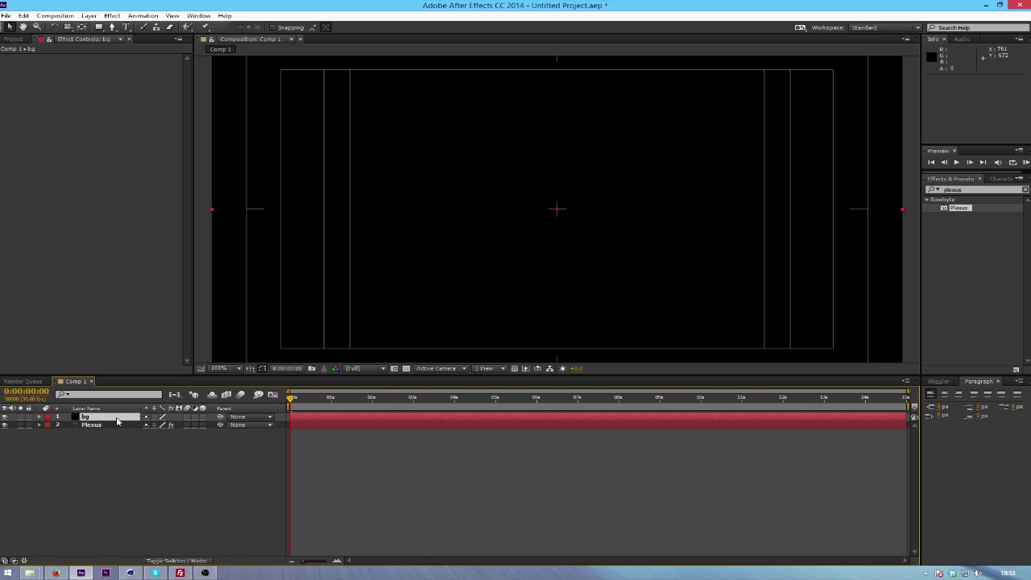
{"action": "left_click_drag", "start_coordinate": [117, 419], "coordinate": [173, 513]}
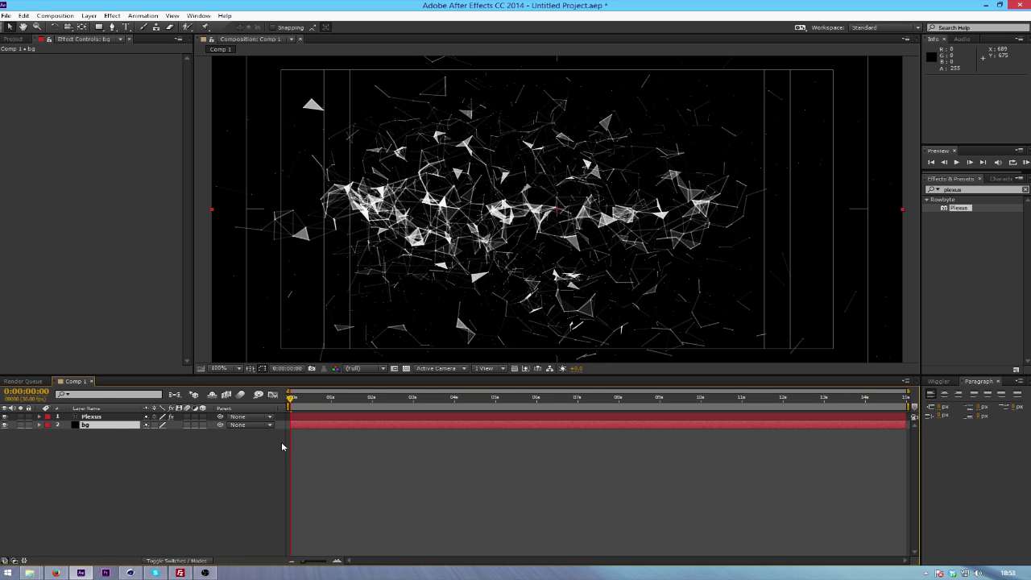
Apply Gradient Ramp to the bg layer by searching 'ramp' in Effects & Presets
{"action": "key", "text": "ctrl+5"}
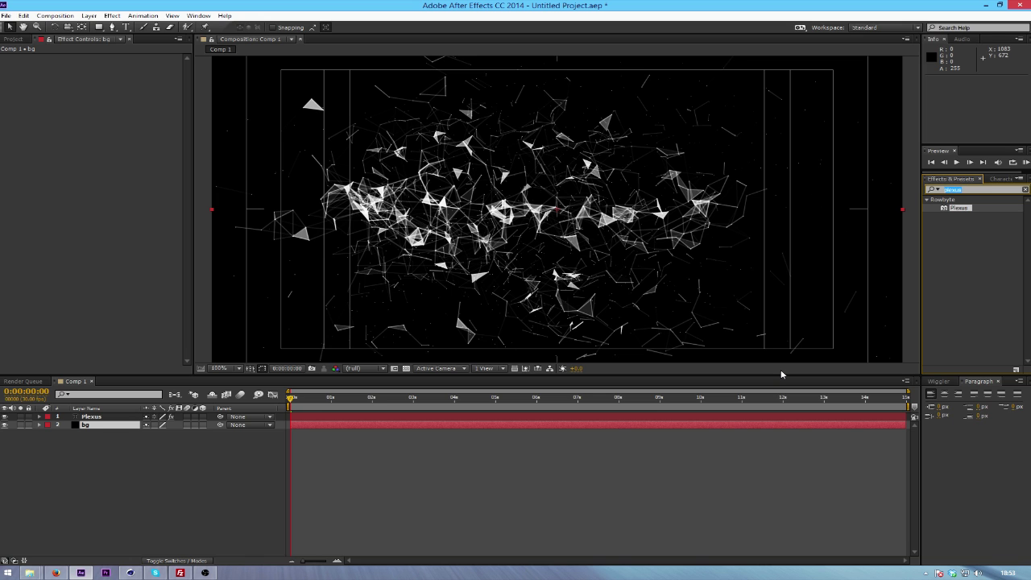
{"action": "type", "text": "ramp"}
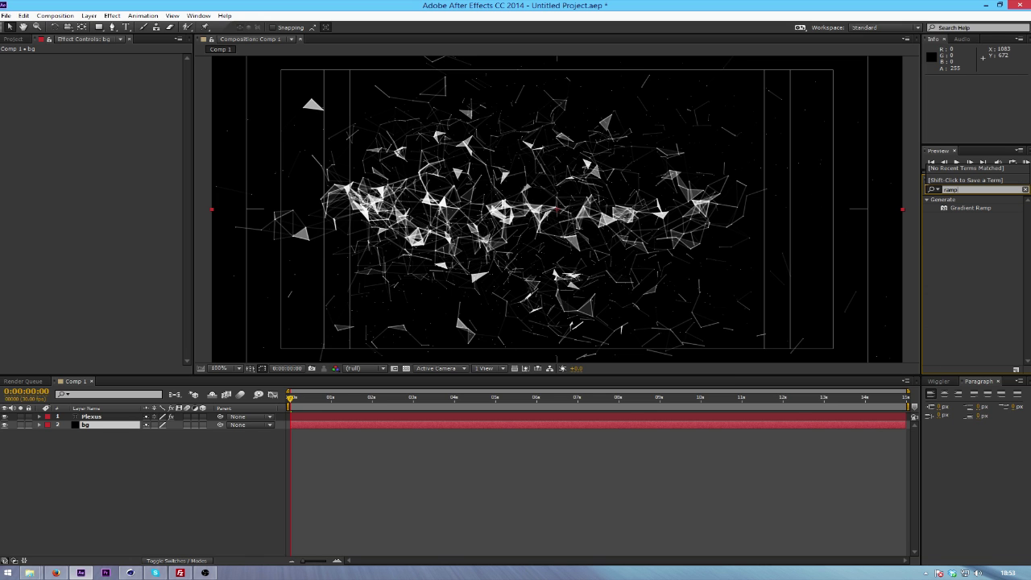
{"action": "double_click", "coordinate": [976, 207]}
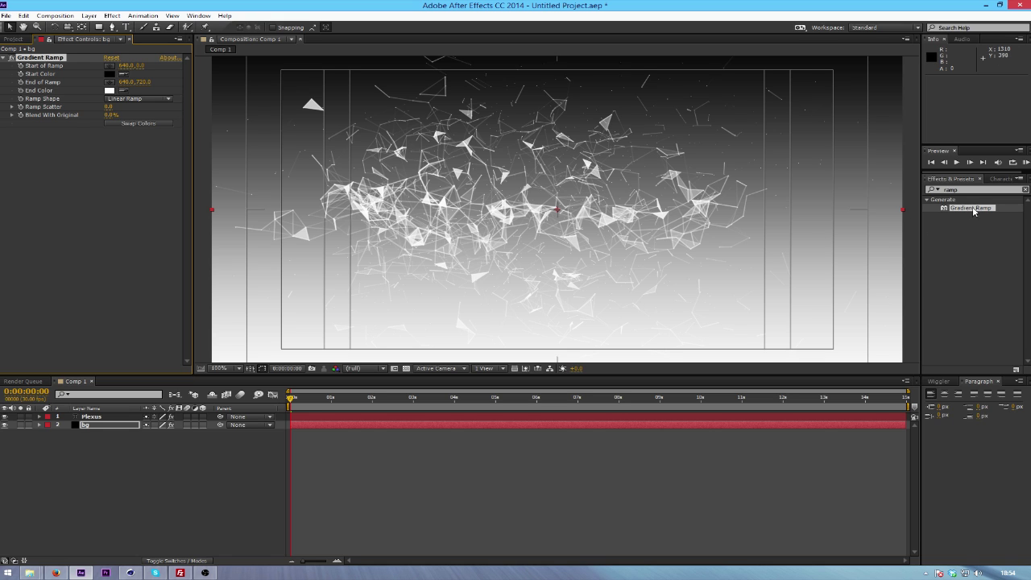
Set the Gradient Ramp End Color to orange (915730)
{"action": "left_click", "coordinate": [111, 90]}
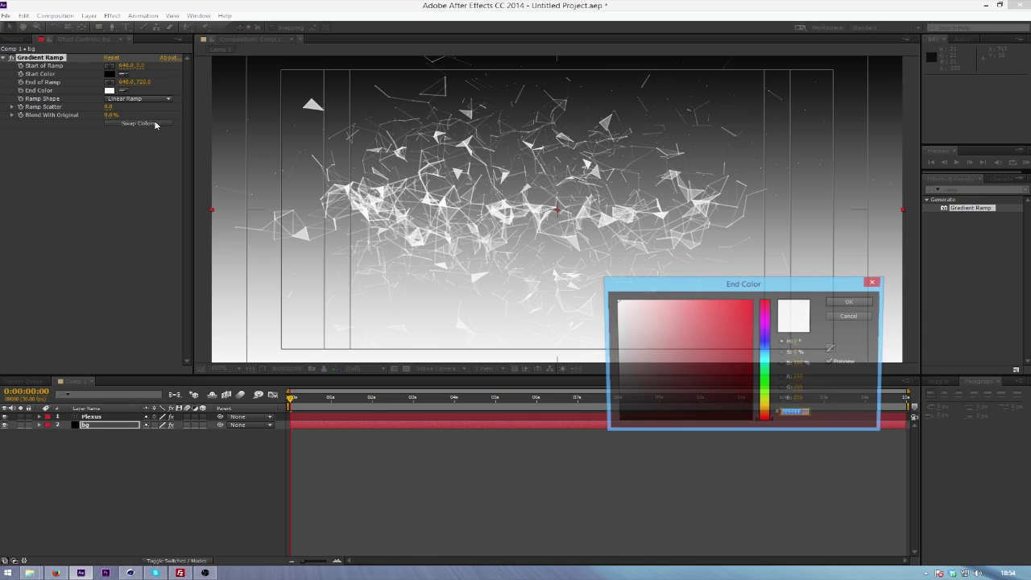
{"action": "left_click", "coordinate": [768, 414]}
{"action": "left_click_drag", "start_coordinate": [768, 417], "coordinate": [769, 414]}
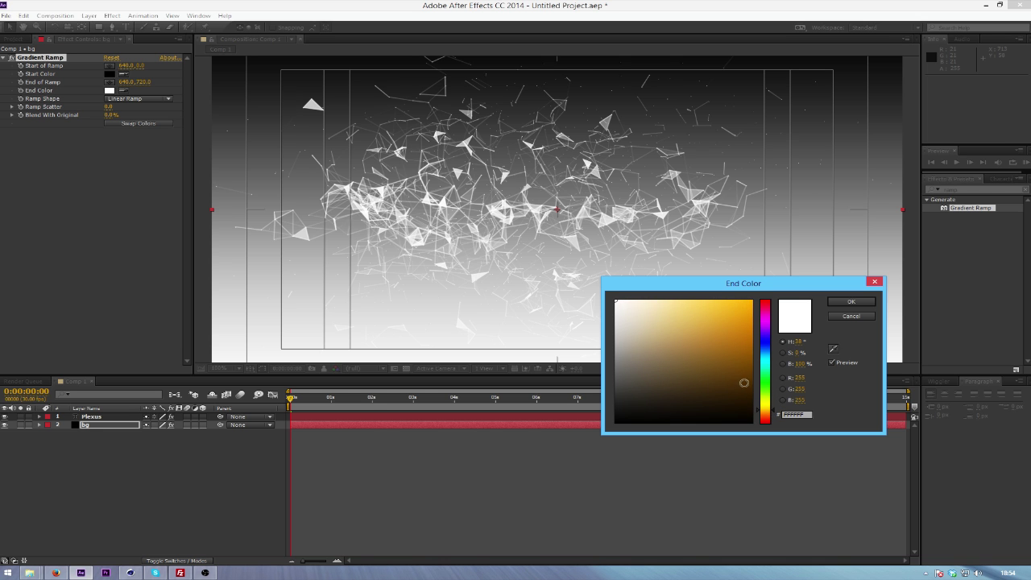
{"action": "mouse_move", "coordinate": [742, 379]}
{"action": "left_mouse_down"}
{"action": "mouse_move", "coordinate": [725, 322]}
{"action": "mouse_move", "coordinate": [706, 353]}
{"action": "left_mouse_up"}
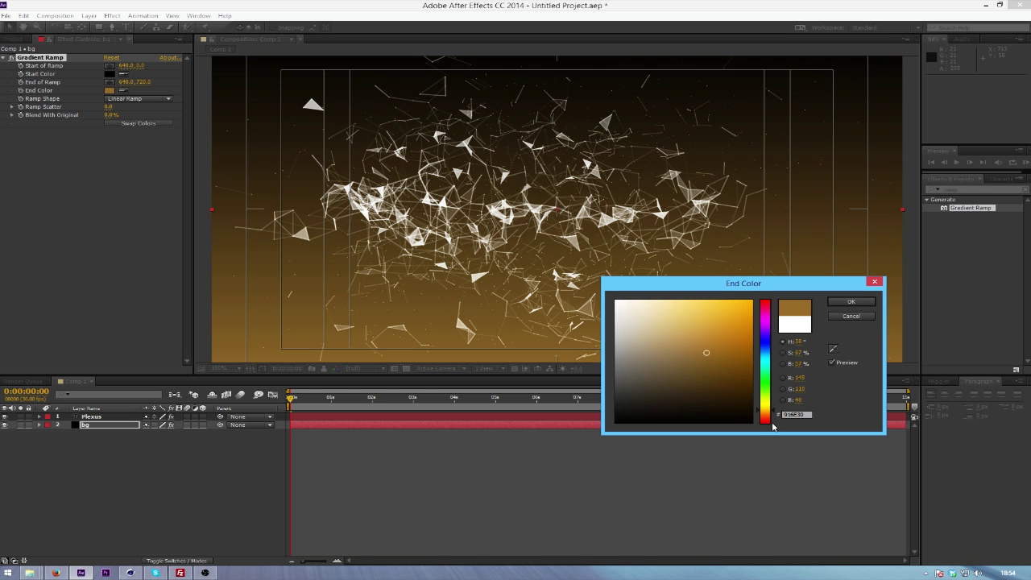
{"action": "left_click_drag", "start_coordinate": [767, 418], "coordinate": [767, 419]}
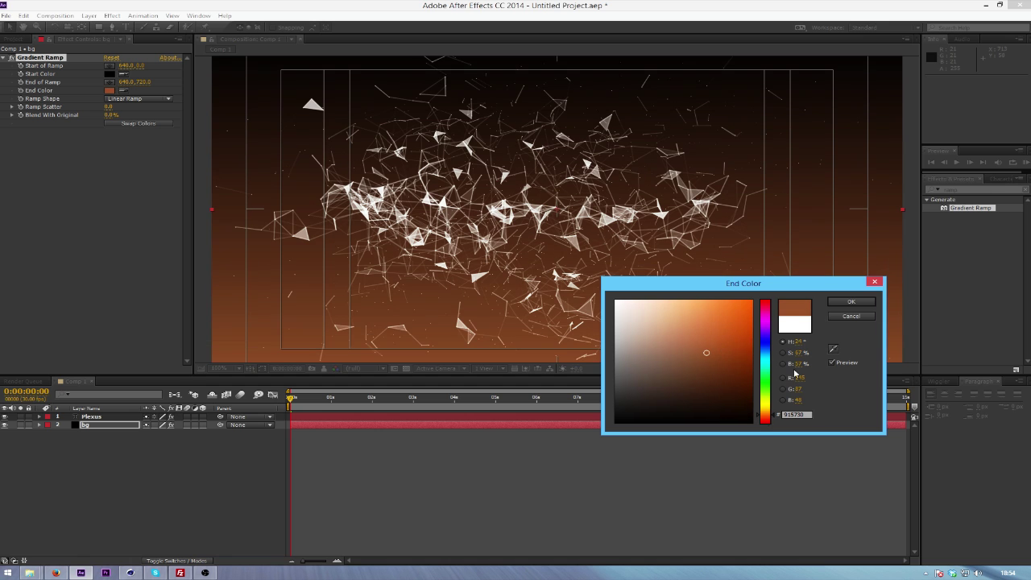
{"action": "left_click", "coordinate": [857, 302]}
Change Ramp Shape to Radial Ramp and swap the start and end colours
{"action": "left_click", "coordinate": [139, 99]}
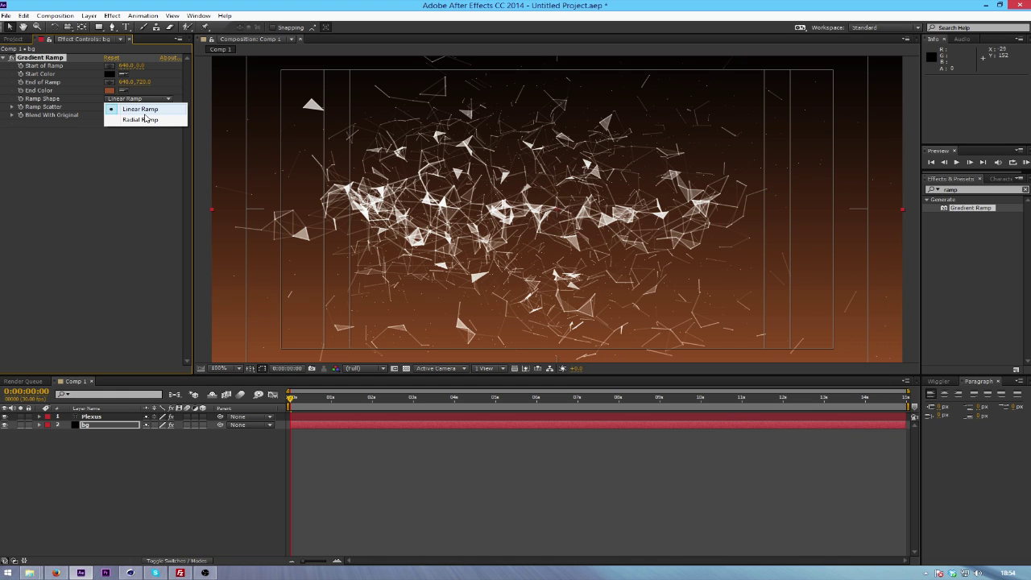
{"action": "left_click", "coordinate": [142, 120]}
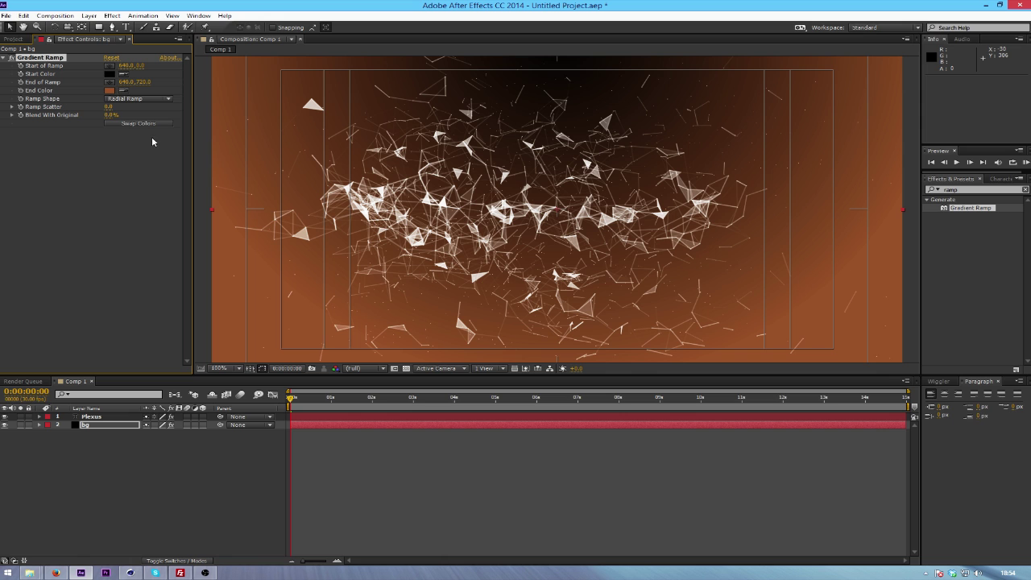
{"action": "left_click", "coordinate": [161, 124]}
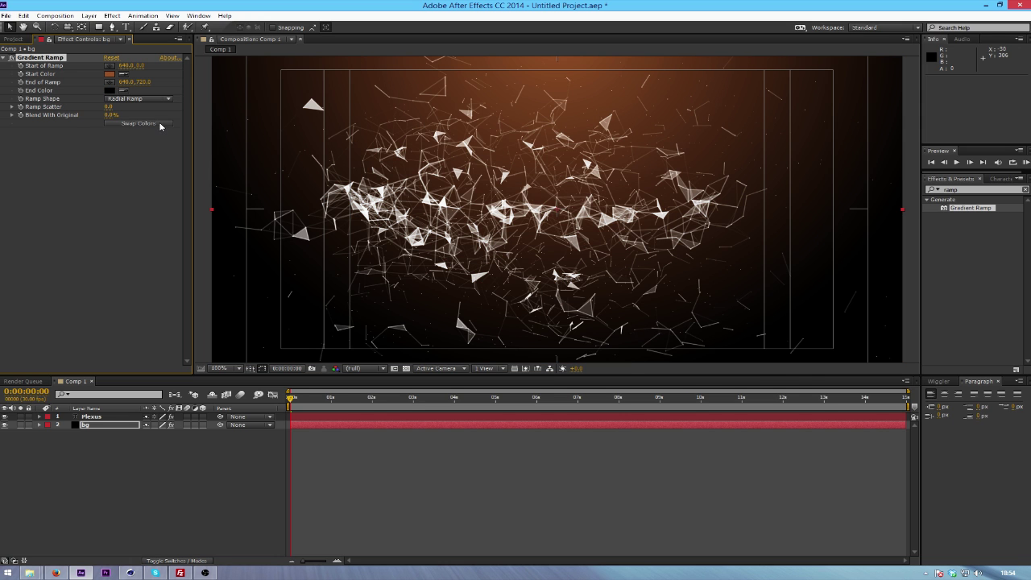
Drag the ramp points in the viewer to move the orange glow's centre down to the bottom edge
{"action": "key", "text": "comma"}
{"action": "key", "text": "comma"}
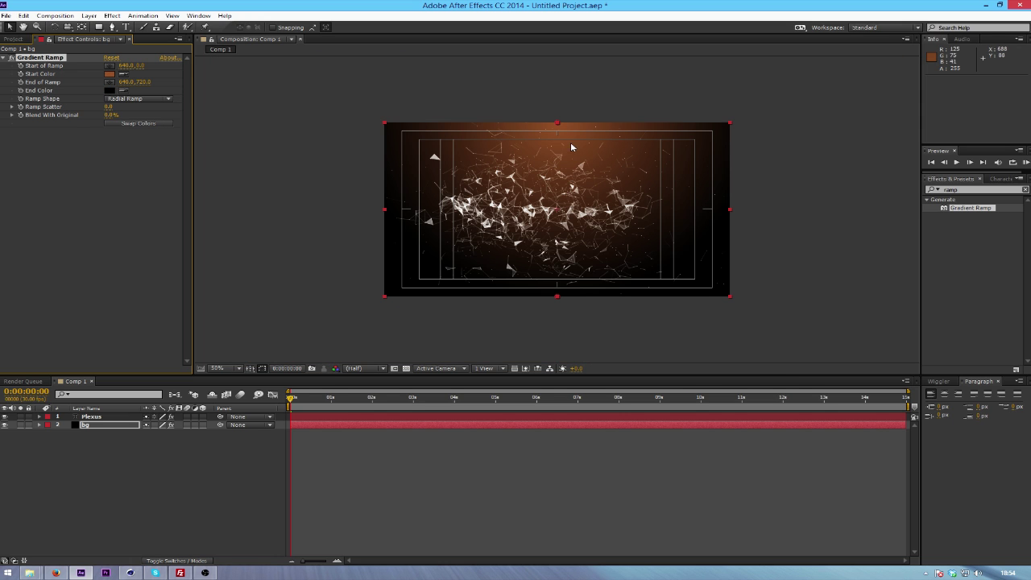
{"action": "left_click_drag", "start_coordinate": [565, 120], "coordinate": [560, 262]}
{"action": "left_click_drag", "start_coordinate": [561, 297], "coordinate": [558, 121]}
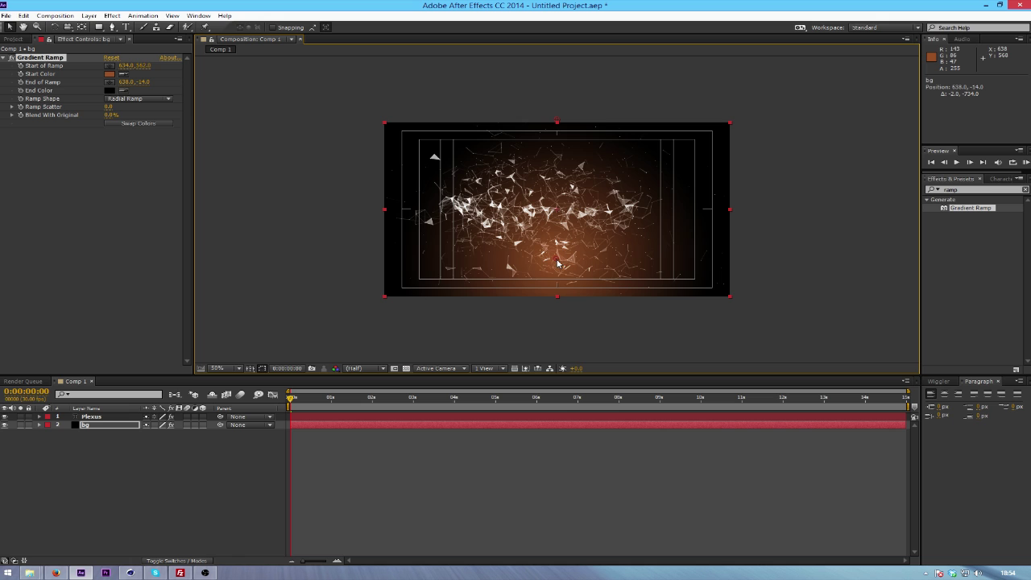
{"action": "left_click_drag", "start_coordinate": [557, 259], "coordinate": [559, 307]}
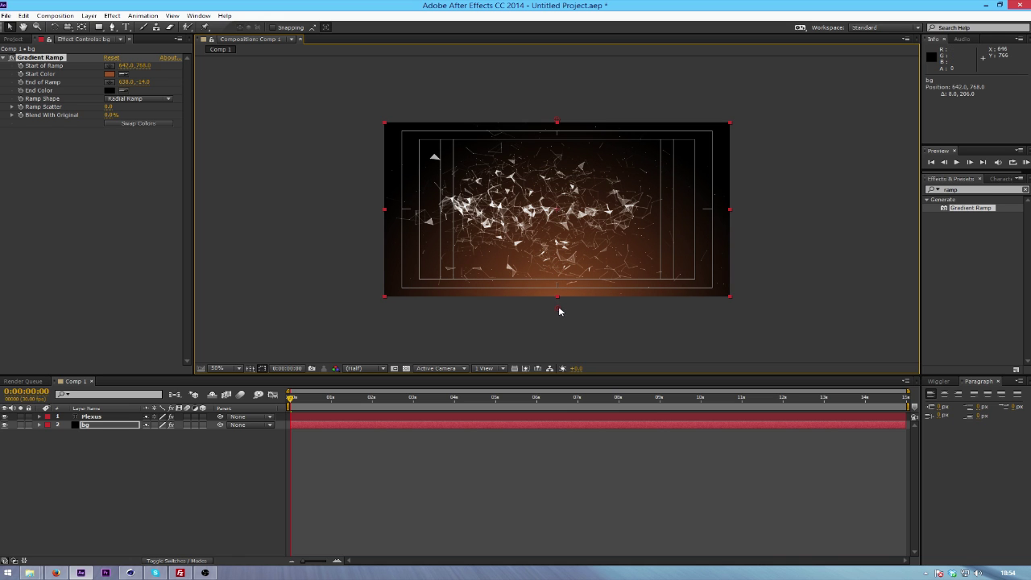
Set Blend With Original to 53% and Ramp Scatter to 50
{"action": "mouse_move", "coordinate": [111, 115]}
{"action": "left_mouse_down"}
{"action": "mouse_move", "coordinate": [135, 107]}
{"action": "mouse_move", "coordinate": [114, 115]}
{"action": "left_mouse_up"}
{"action": "right_click", "coordinate": [135, 107]}
{"action": "left_click", "coordinate": [108, 281]}
{"action": "left_click", "coordinate": [111, 108]}
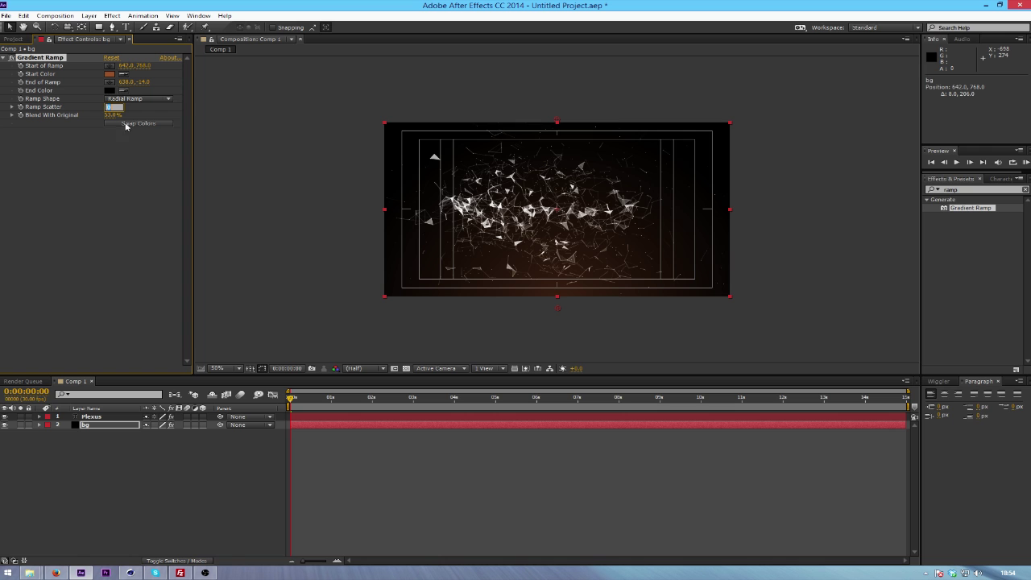
{"action": "key", "text": "Return"}
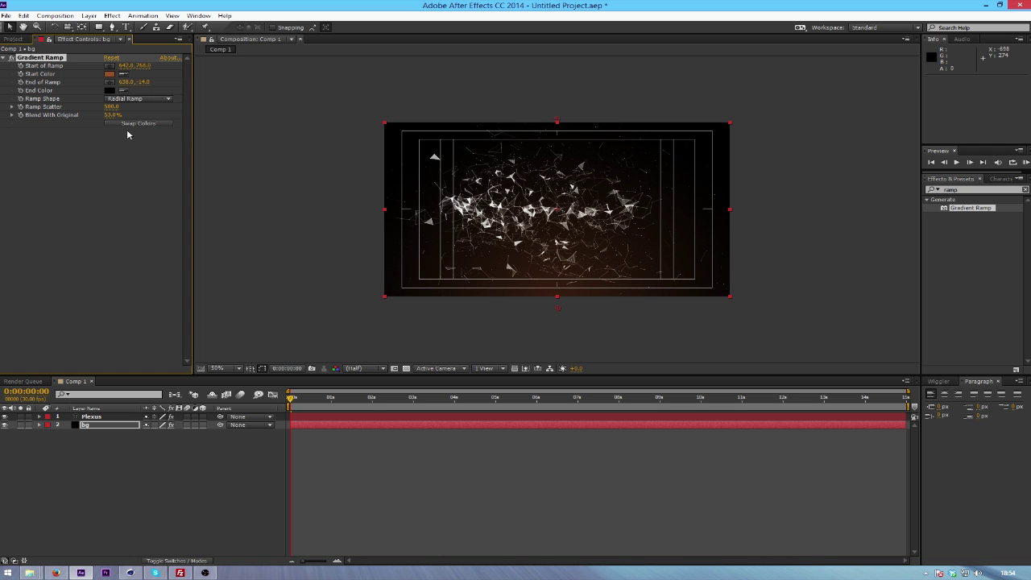
{"action": "key", "text": "slash"}
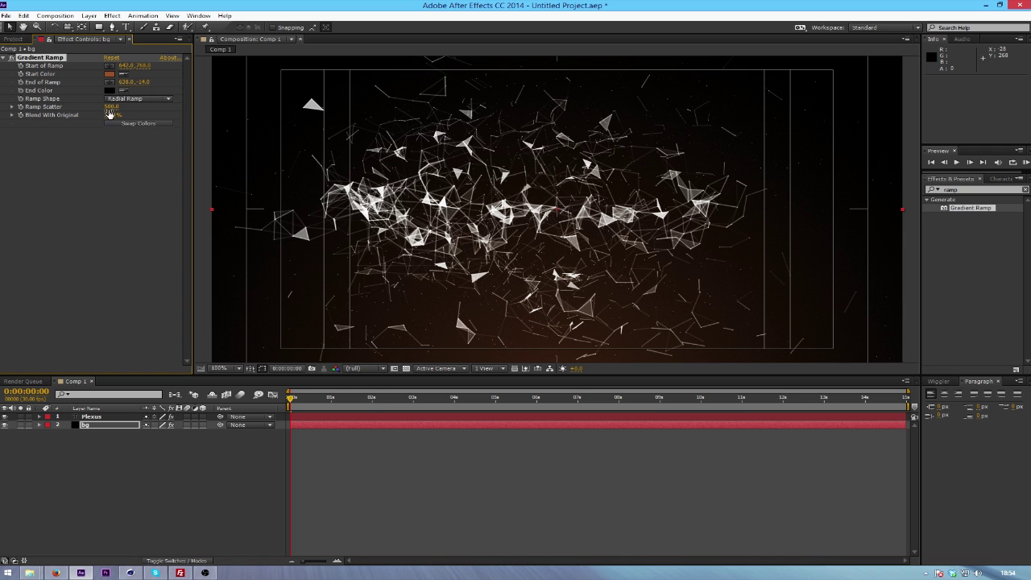
{"action": "left_click", "coordinate": [111, 108]}
{"action": "type", "text": "50"}
{"action": "key", "text": "Return"}
Move the ramp end point toward centre and the start point lower, keeping Ramp Scatter near 50
{"action": "key", "text": "comma"}
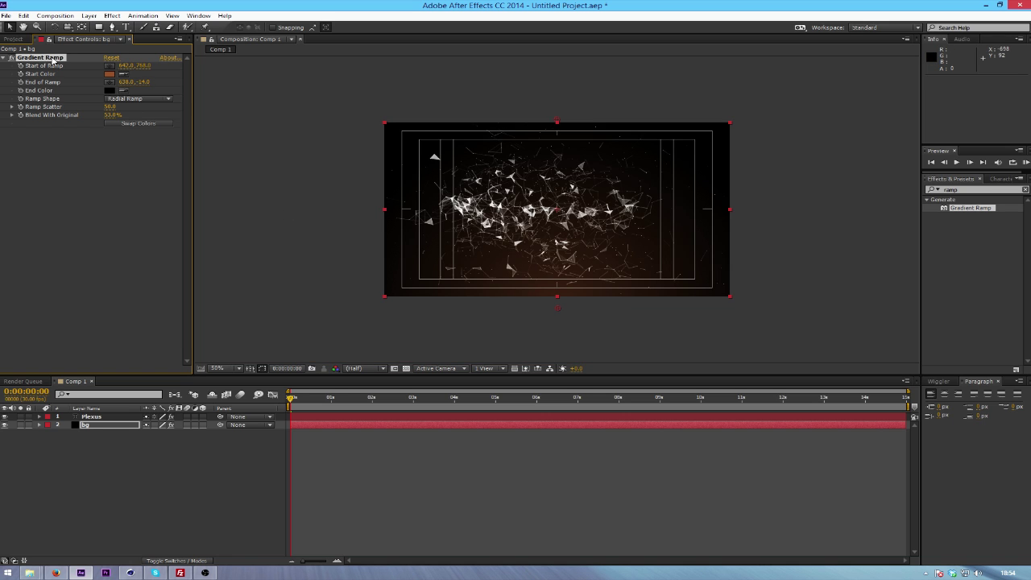
{"action": "left_click_drag", "start_coordinate": [557, 118], "coordinate": [557, 167]}
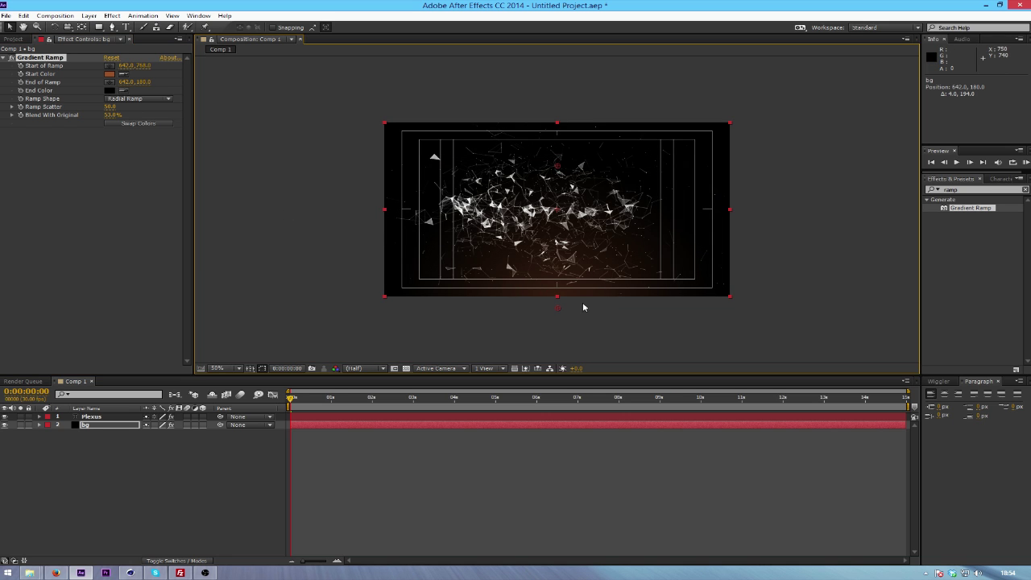
{"action": "left_click_drag", "start_coordinate": [560, 310], "coordinate": [562, 346]}
{"action": "left_click_drag", "start_coordinate": [111, 106], "coordinate": [126, 109]}
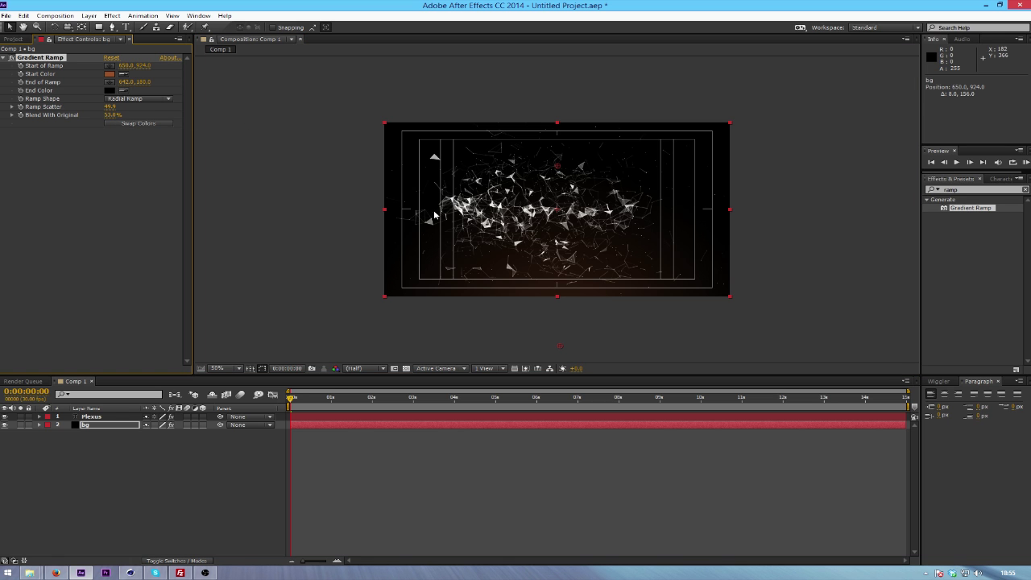
{"action": "scroll", "coordinate": [395, 206], "scroll_direction": "up", "scroll_amount": 2}
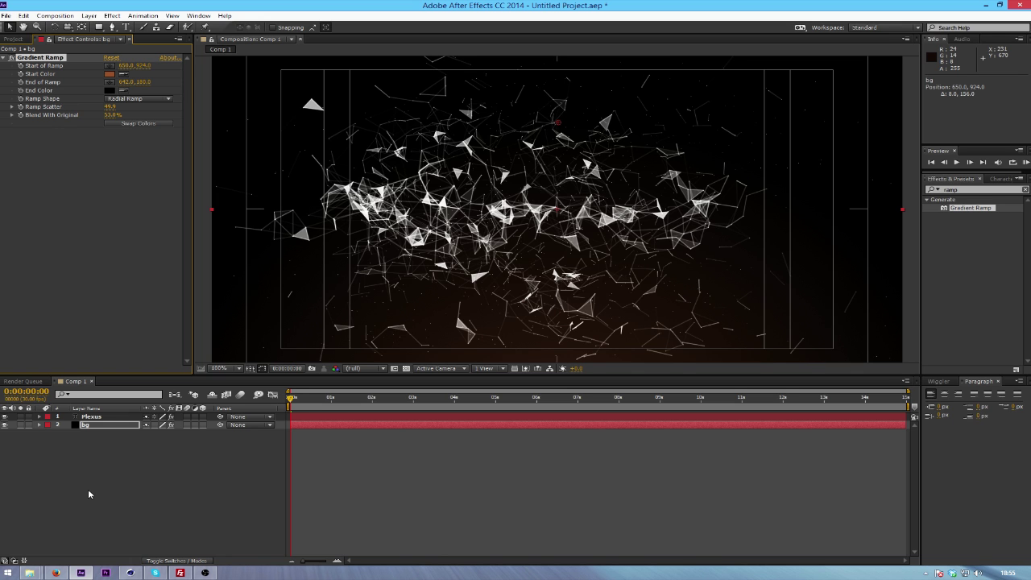
Add a 50mm Two-Node Camera with Enable Depth of Field checked
{"action": "key", "text": "ctrl+alt+shift+c"}
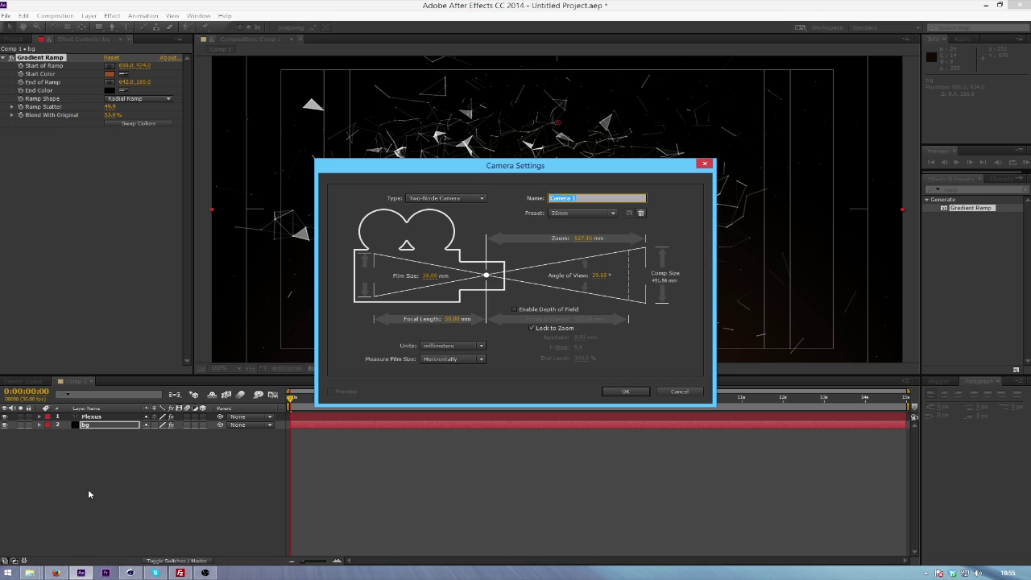
{"action": "left_click", "coordinate": [552, 310]}
{"action": "left_click", "coordinate": [578, 214]}
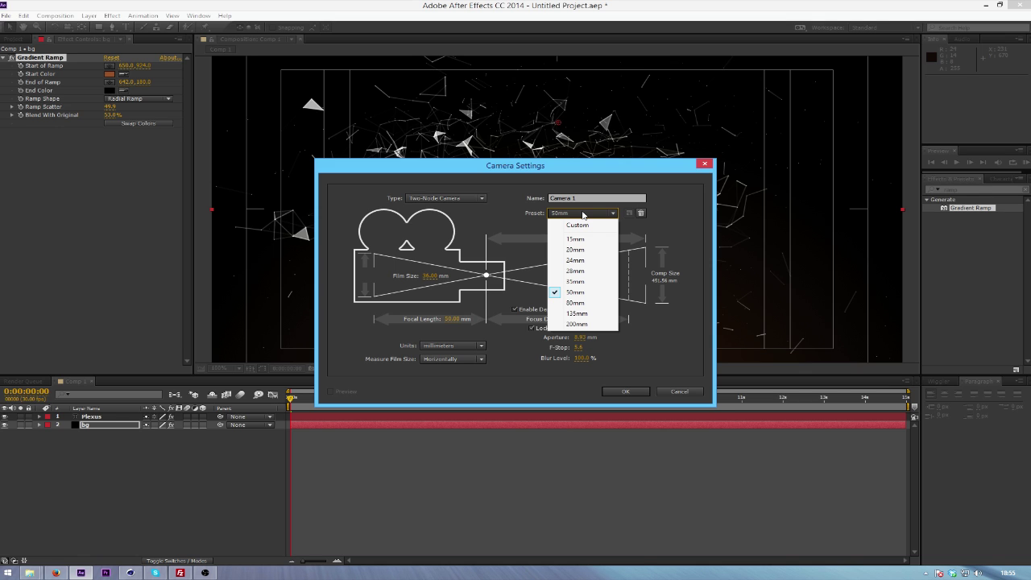
{"action": "left_click", "coordinate": [591, 293]}
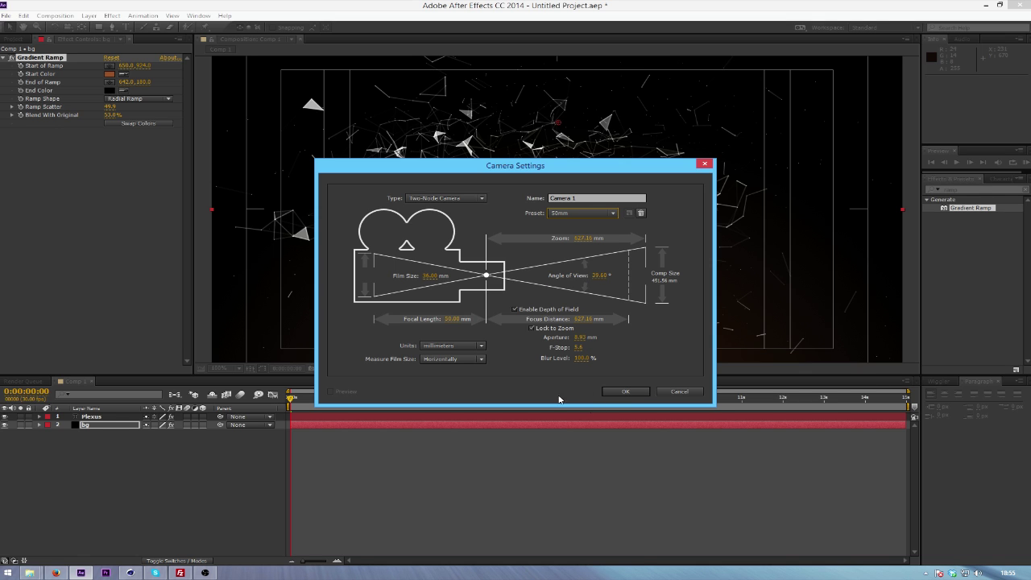
{"action": "left_click", "coordinate": [626, 391]}
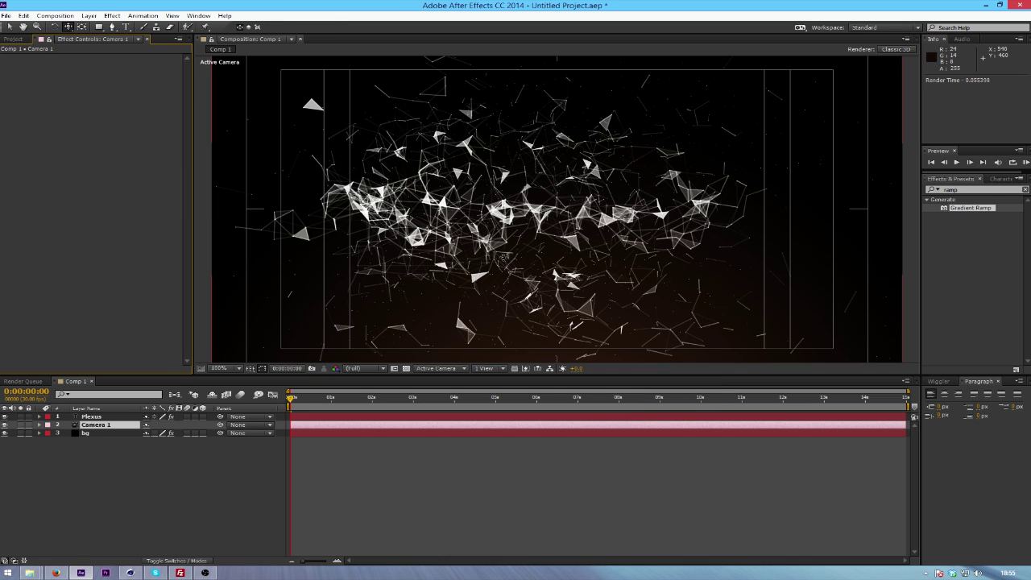
Dolly the camera in closer to the Plexus with the Track Z Camera tool
{"action": "scroll", "coordinate": [510, 258], "scroll_direction": "up", "scroll_amount": 5}
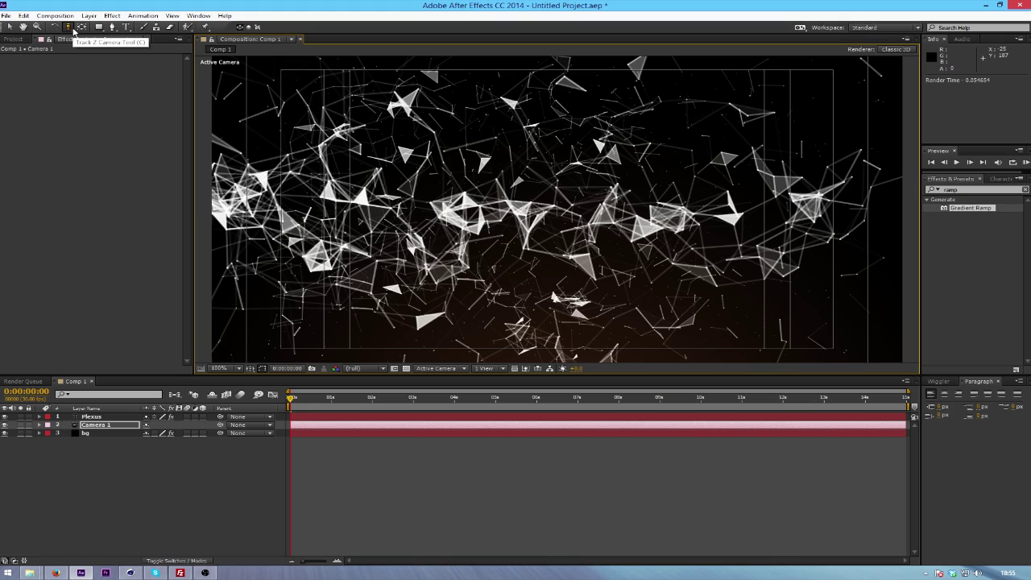
{"action": "left_click", "coordinate": [73, 30]}
{"action": "left_click_drag", "start_coordinate": [559, 265], "coordinate": [518, 216]}
Set the Plexus effect's Depth of Field to Camera Settings, then reopen Camera 1's settings
{"action": "left_click", "coordinate": [91, 417]}
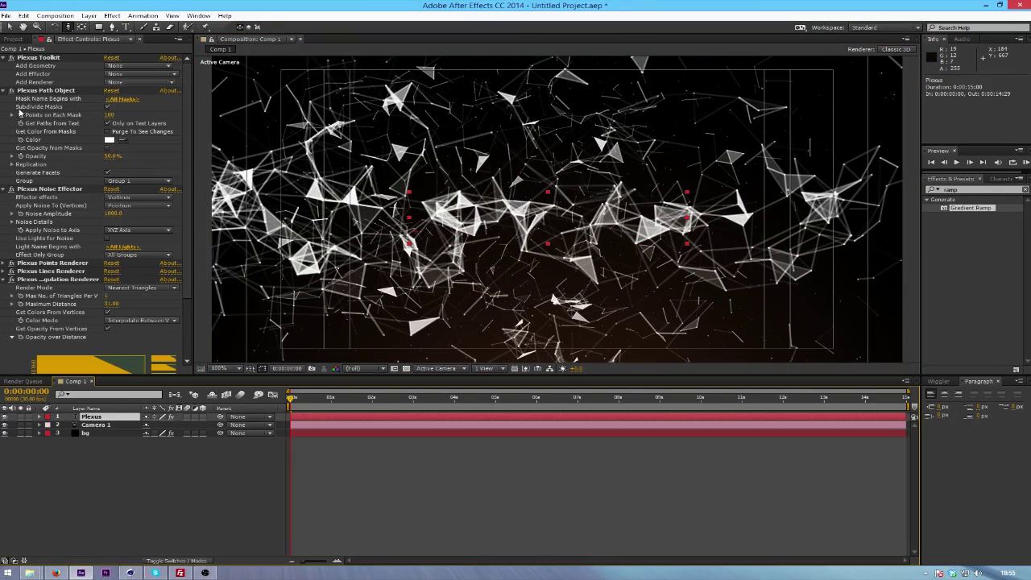
{"action": "scroll", "coordinate": [70, 266], "scroll_direction": "down", "scroll_amount": 1}
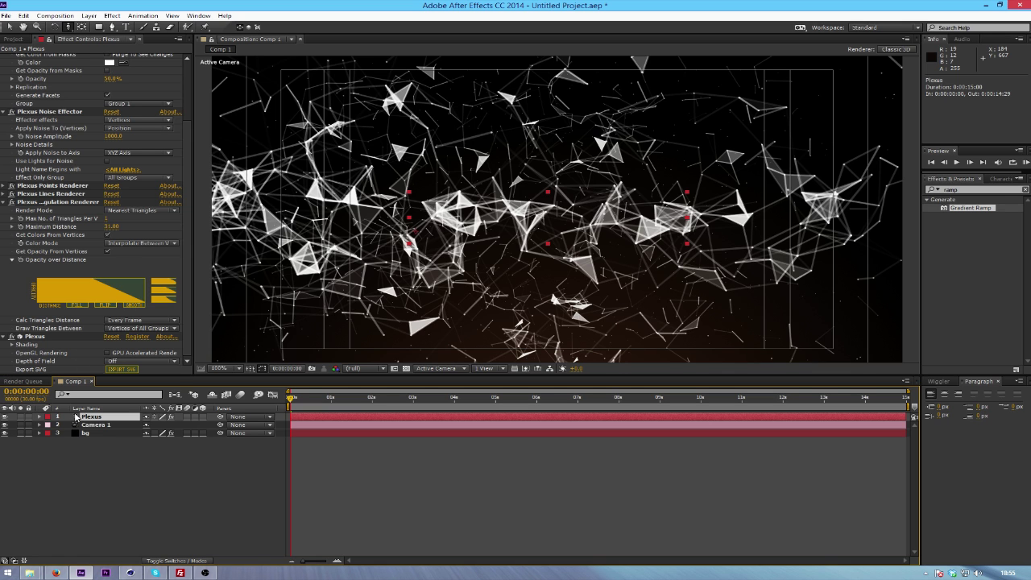
{"action": "left_click", "coordinate": [35, 337]}
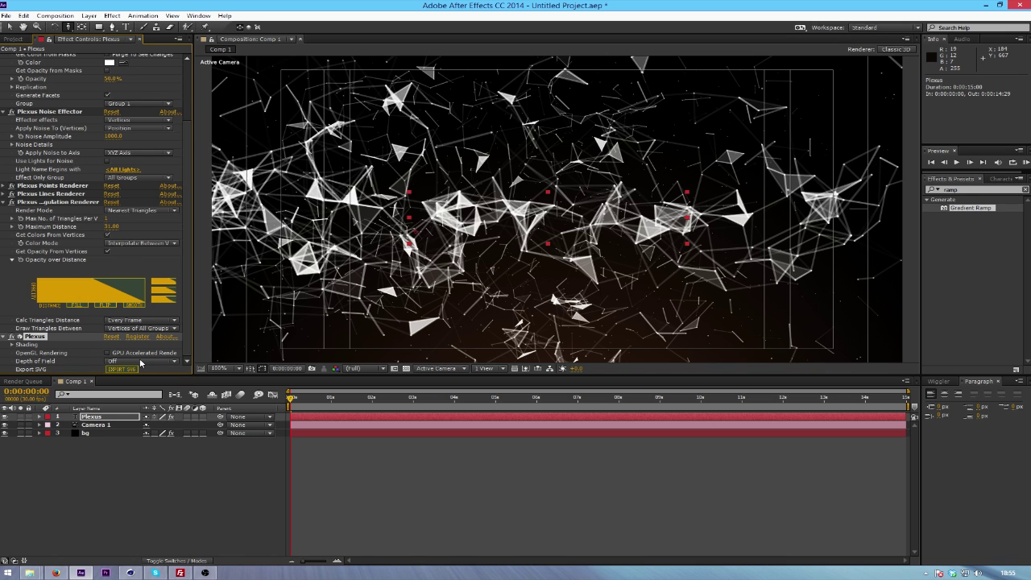
{"action": "left_click", "coordinate": [141, 361]}
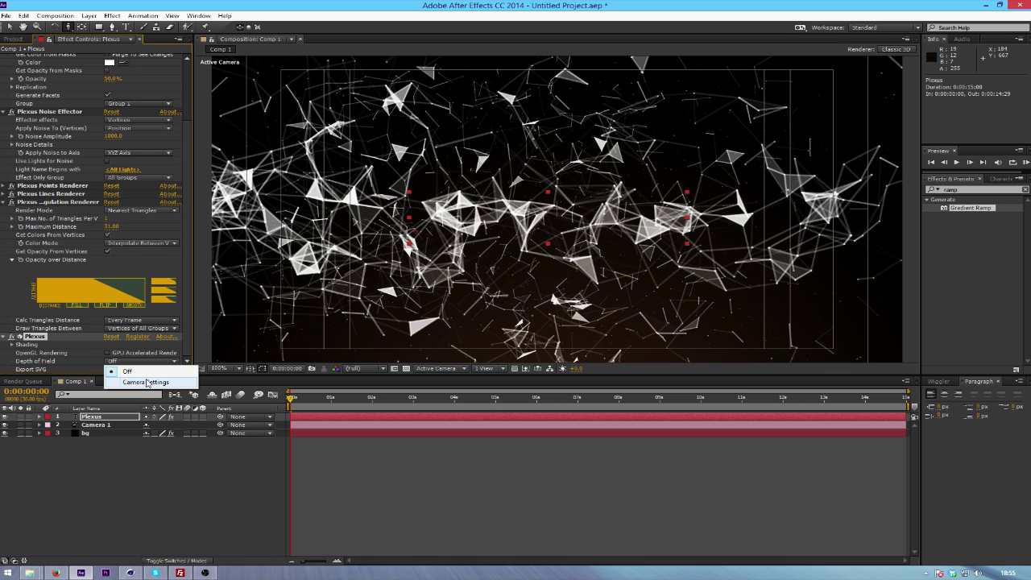
{"action": "left_click", "coordinate": [147, 382]}
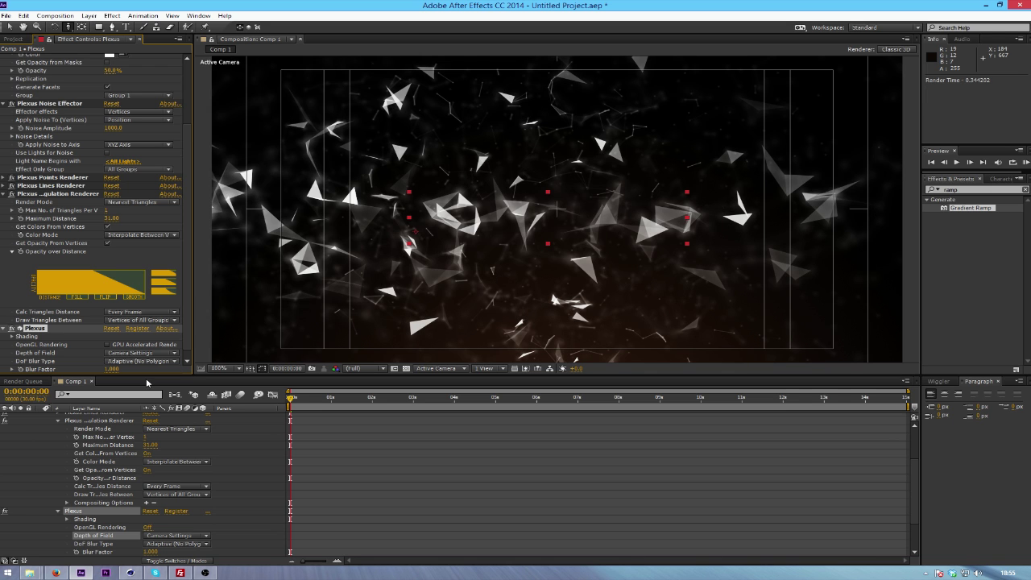
{"action": "scroll", "coordinate": [546, 285], "scroll_direction": "down", "scroll_amount": 3}
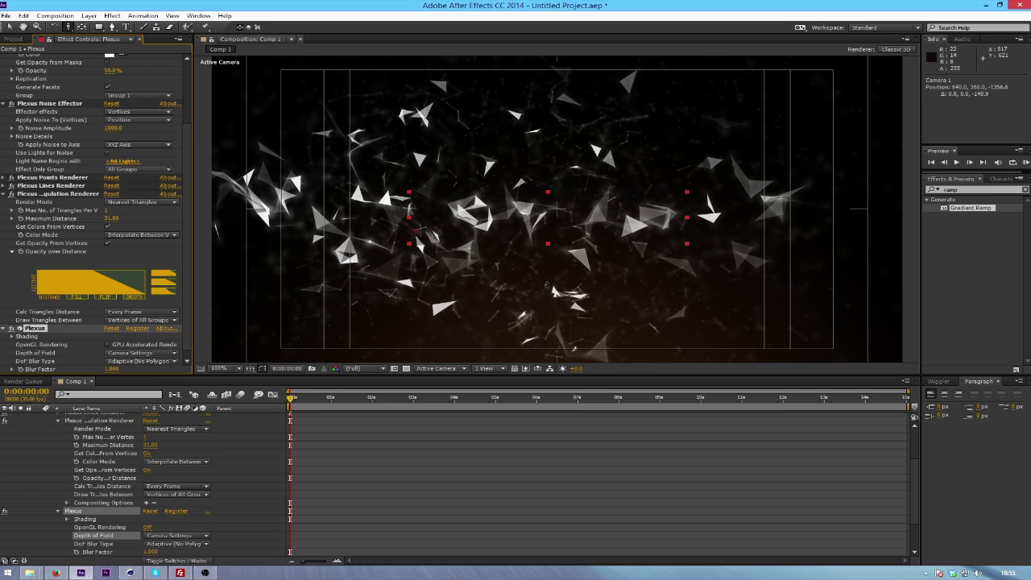
{"action": "scroll", "coordinate": [556, 266], "scroll_direction": "up", "scroll_amount": 2}
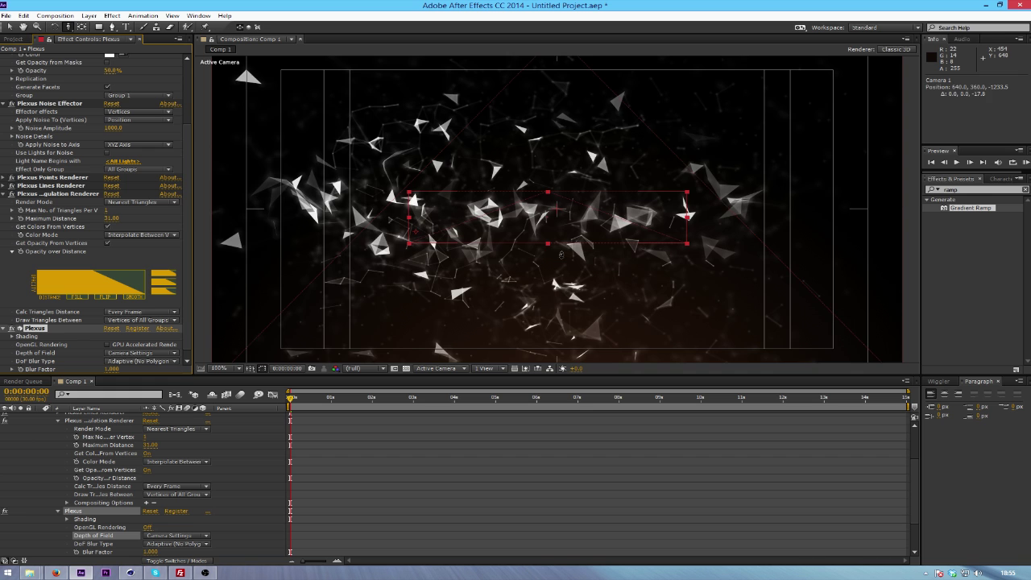
{"action": "scroll", "coordinate": [561, 255], "scroll_direction": "up", "scroll_amount": 2}
{"action": "scroll", "coordinate": [573, 228], "scroll_direction": "up", "scroll_amount": 1}
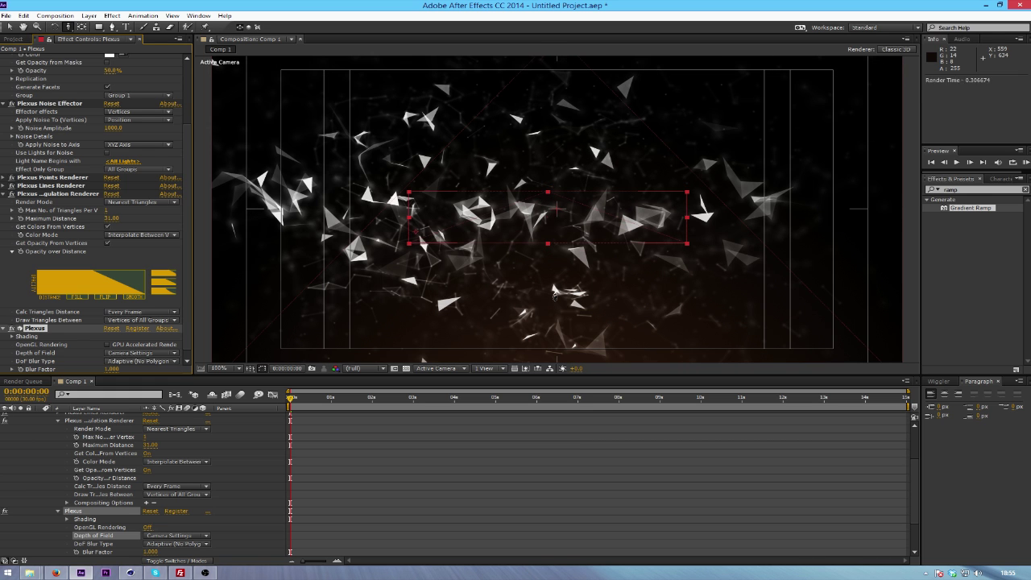
{"action": "scroll", "coordinate": [554, 295], "scroll_direction": "up", "scroll_amount": 1}
{"action": "scroll", "coordinate": [85, 483], "scroll_direction": "up", "scroll_amount": 3}
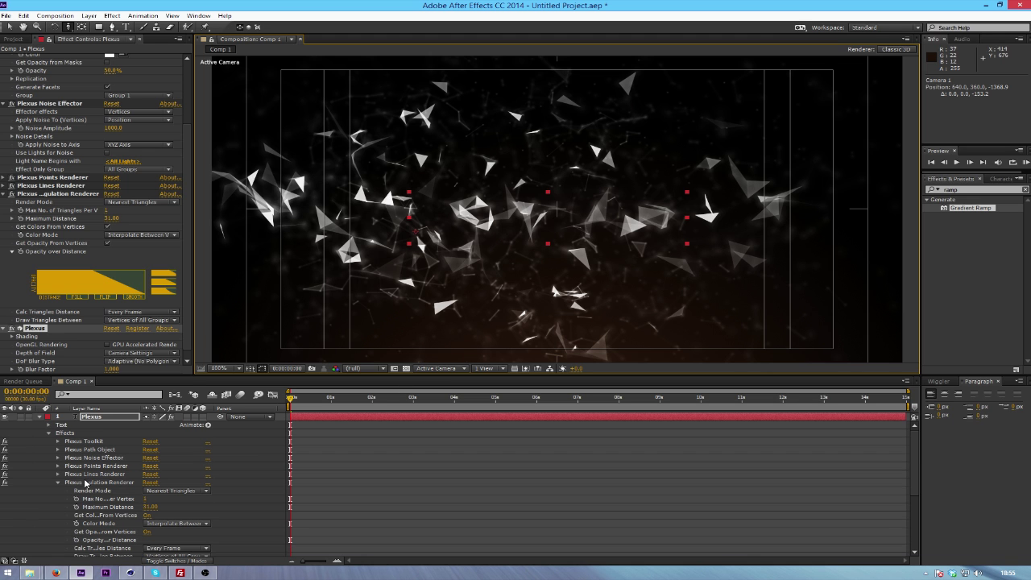
{"action": "left_click", "coordinate": [41, 417]}
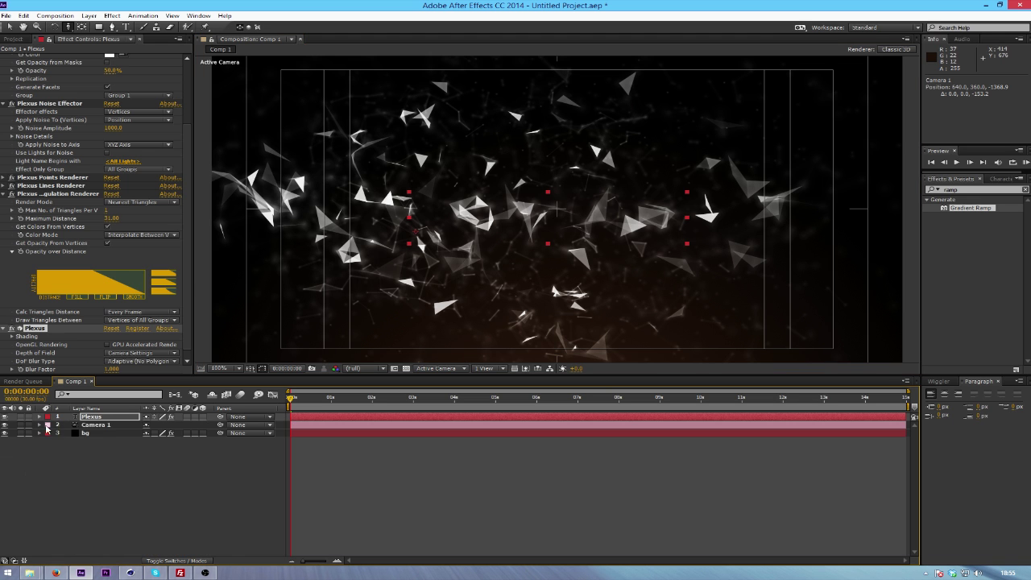
{"action": "double_click", "coordinate": [95, 424]}
{"action": "left_click_drag", "start_coordinate": [552, 166], "coordinate": [815, 284]}
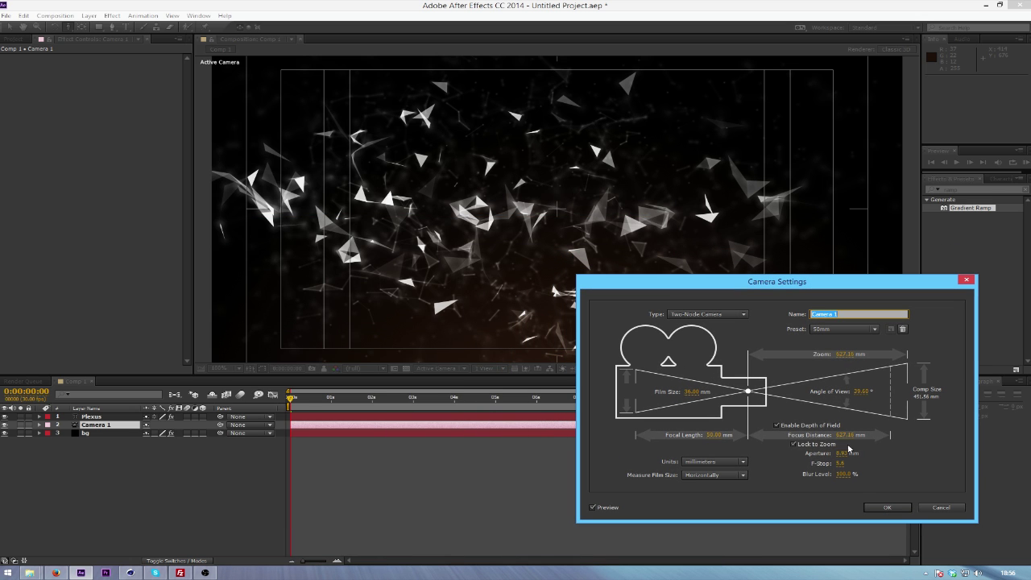
{"action": "left_click", "coordinate": [843, 434]}
{"action": "type", "text": "539"}
{"action": "mouse_move", "coordinate": [803, 443]}
{"action": "left_mouse_down"}
{"action": "mouse_move", "coordinate": [718, 443]}
{"action": "mouse_move", "coordinate": [791, 433]}
{"action": "left_mouse_up"}
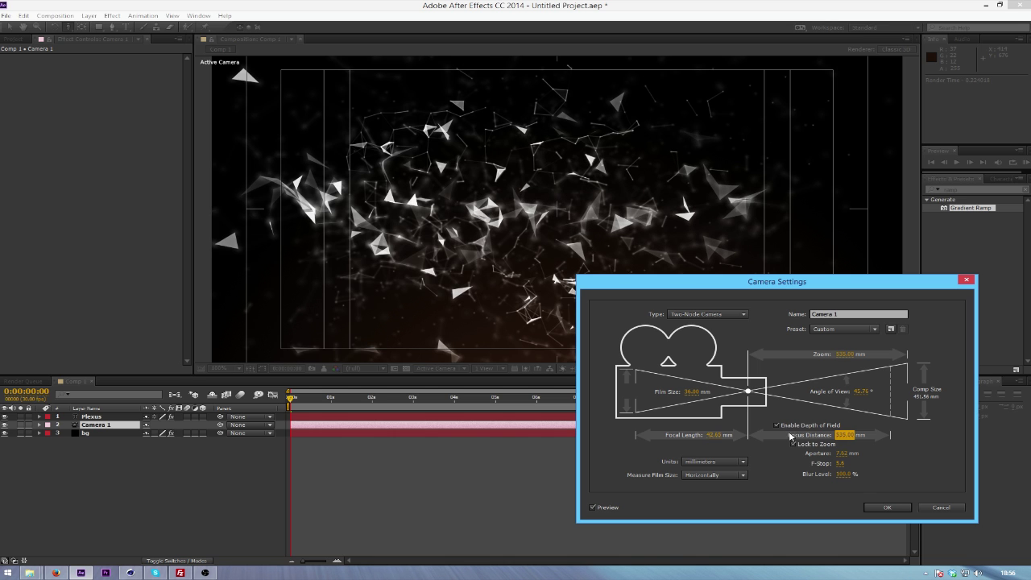
{"action": "mouse_move", "coordinate": [843, 456]}
{"action": "left_mouse_down"}
{"action": "mouse_move", "coordinate": [821, 462]}
{"action": "mouse_move", "coordinate": [842, 463]}
{"action": "left_mouse_up"}
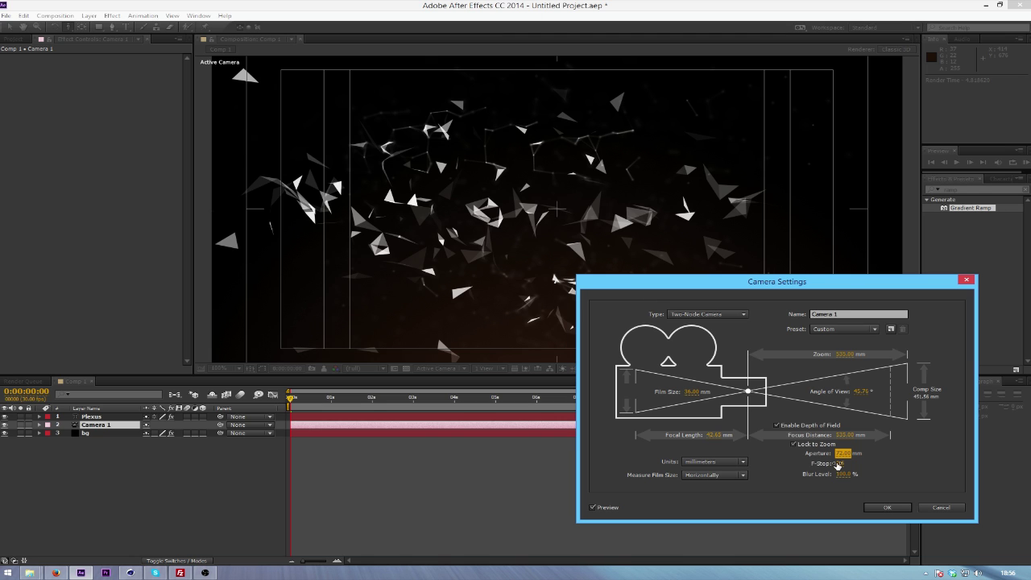
{"action": "left_click_drag", "start_coordinate": [845, 453], "coordinate": [818, 459]}
{"action": "key", "text": "Return"}
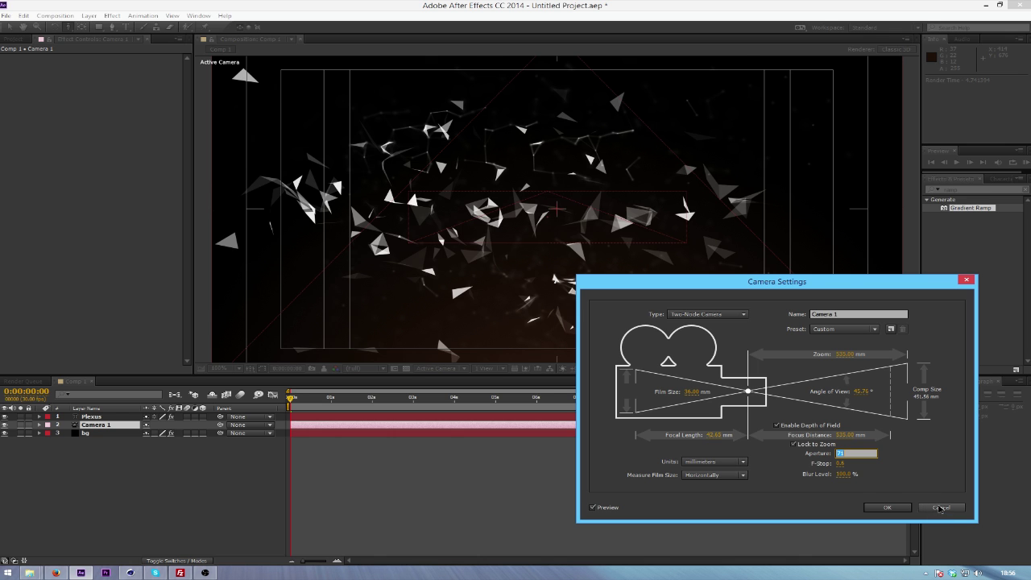
{"action": "left_click", "coordinate": [940, 508]}
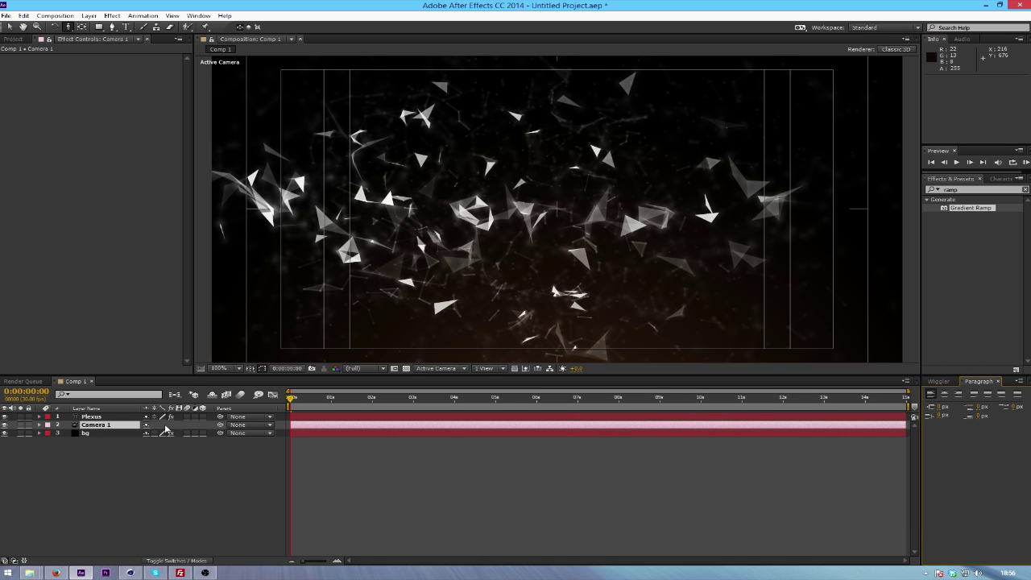
Switch Camera 1 to the 35mm lens preset and dolly it in among the Plexus particles
{"action": "double_click", "coordinate": [120, 428]}
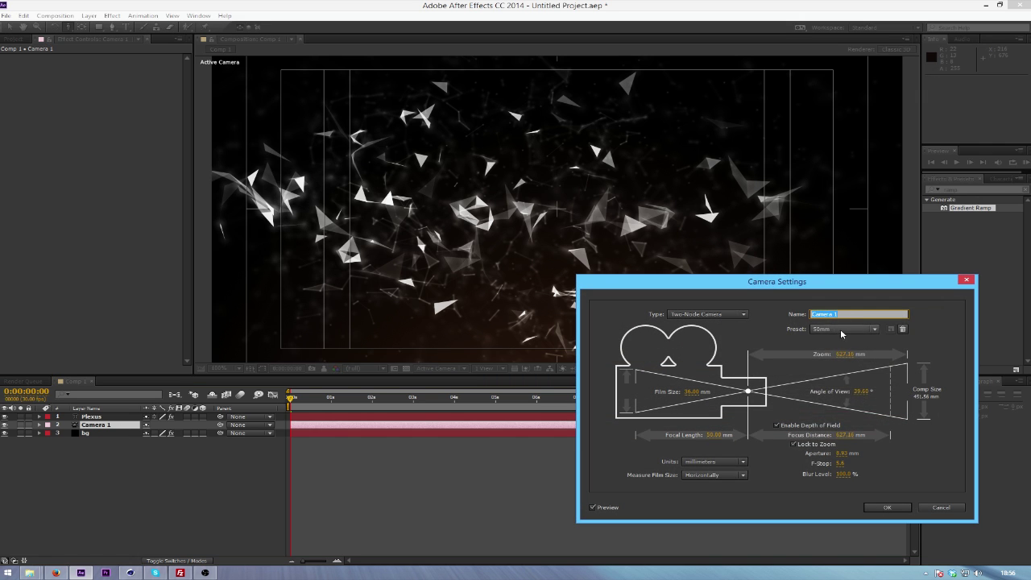
{"action": "left_click", "coordinate": [845, 330]}
{"action": "left_click", "coordinate": [842, 377]}
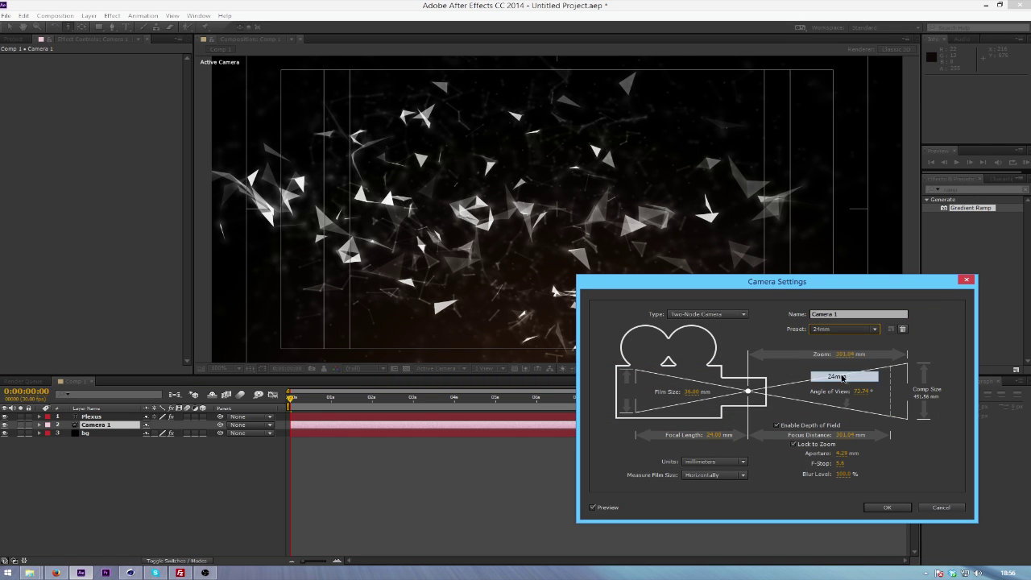
{"action": "left_click", "coordinate": [855, 329]}
{"action": "left_click", "coordinate": [848, 421]}
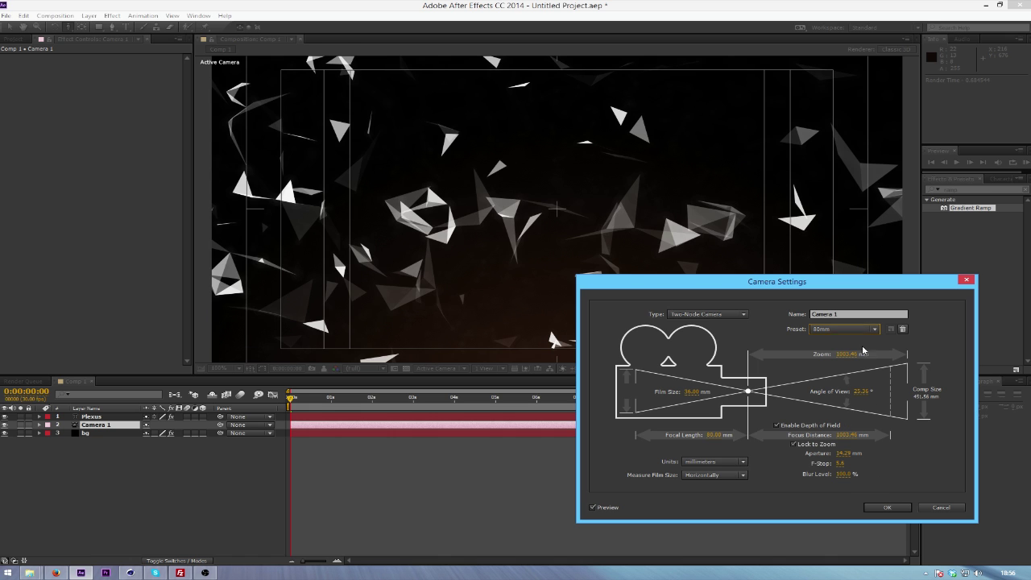
{"action": "left_click", "coordinate": [858, 329]}
{"action": "left_click", "coordinate": [844, 402]}
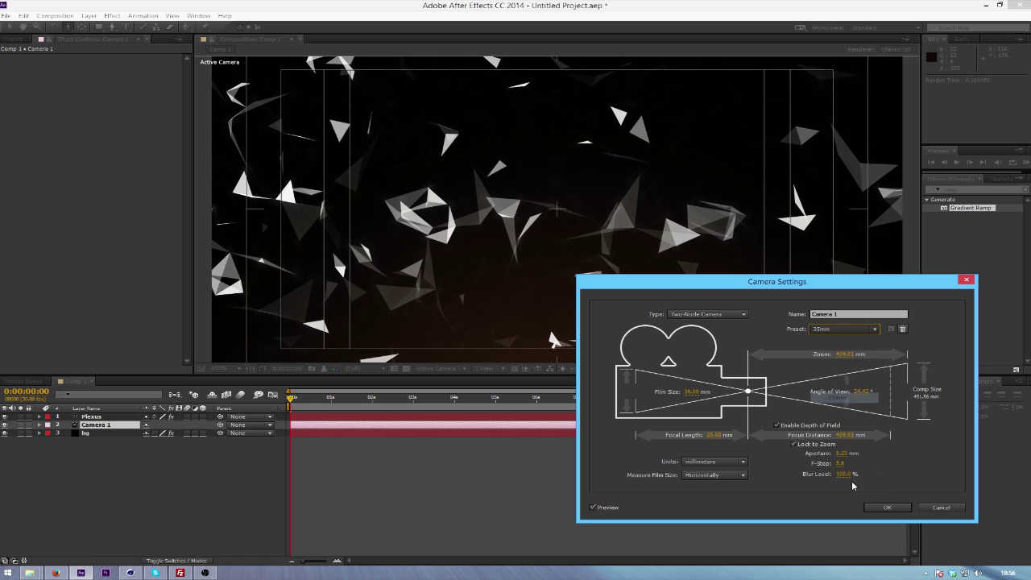
{"action": "left_click", "coordinate": [887, 507]}
{"action": "left_click_drag", "start_coordinate": [605, 249], "coordinate": [615, 156]}
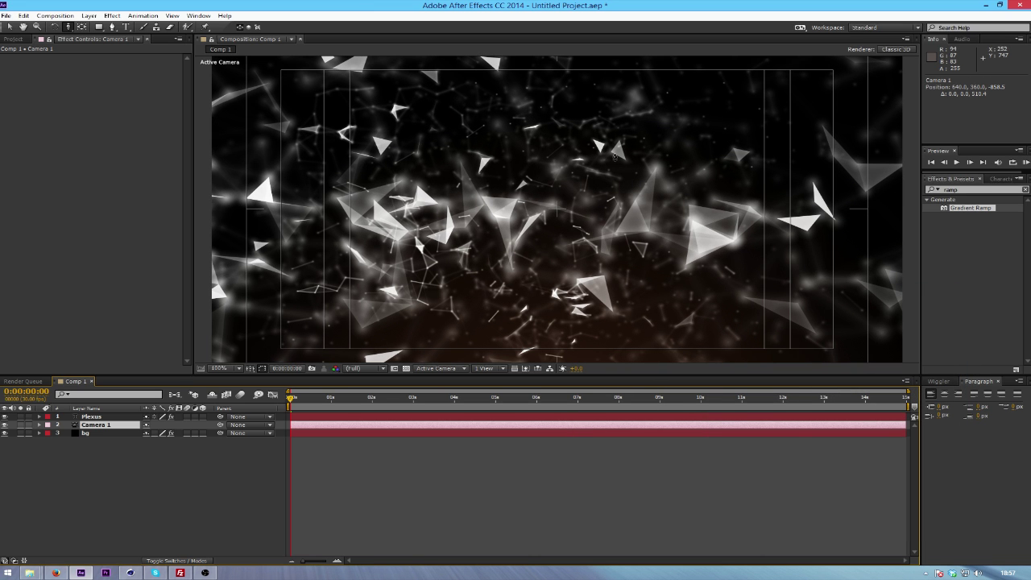
Open Camera 1's settings and try a new F-Stop with a 50% blur level
{"action": "left_click", "coordinate": [90, 426]}
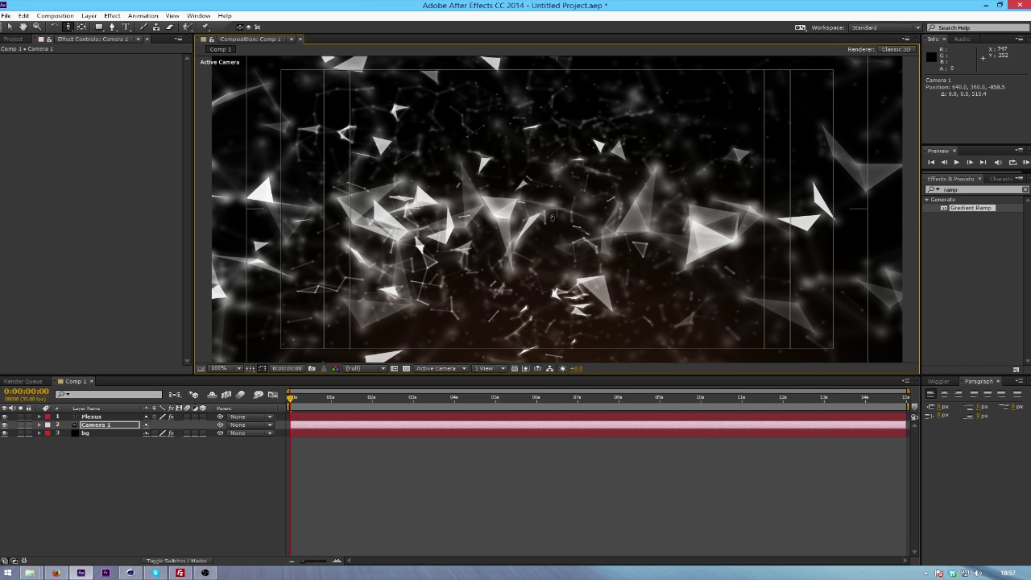
{"action": "double_click", "coordinate": [99, 428]}
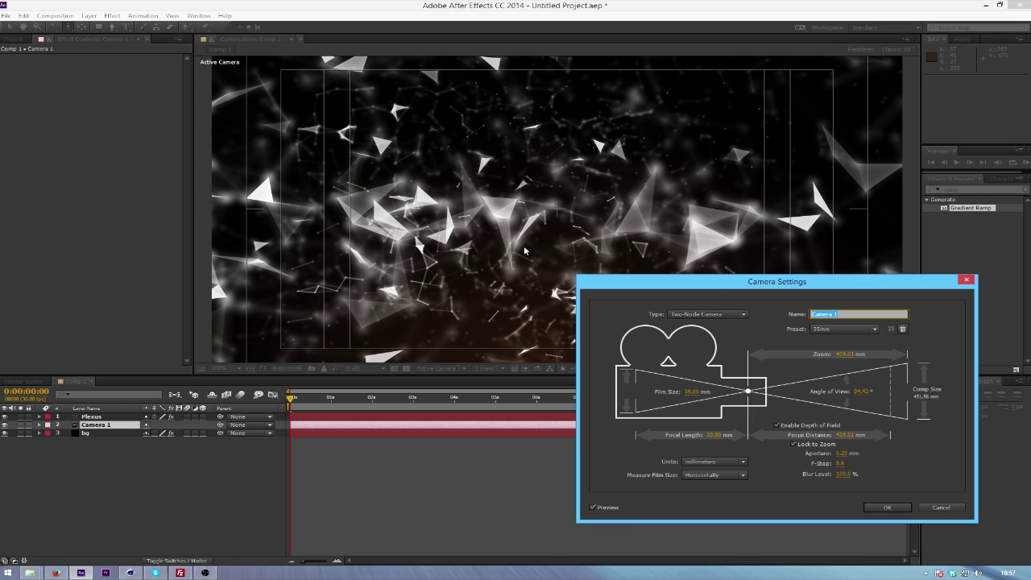
{"action": "left_click", "coordinate": [839, 466]}
{"action": "type", "text": "3.2"}
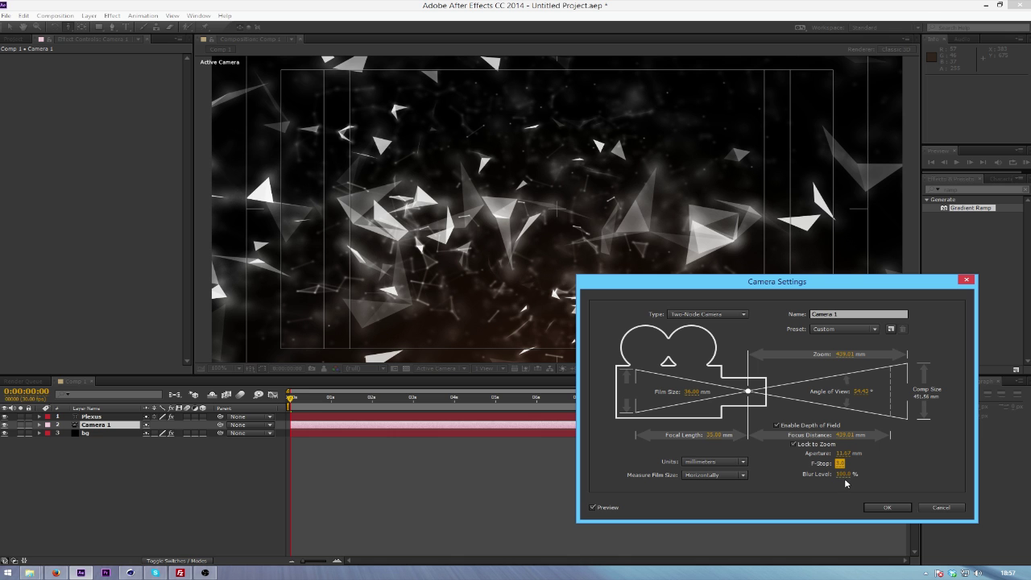
{"action": "left_click", "coordinate": [843, 475]}
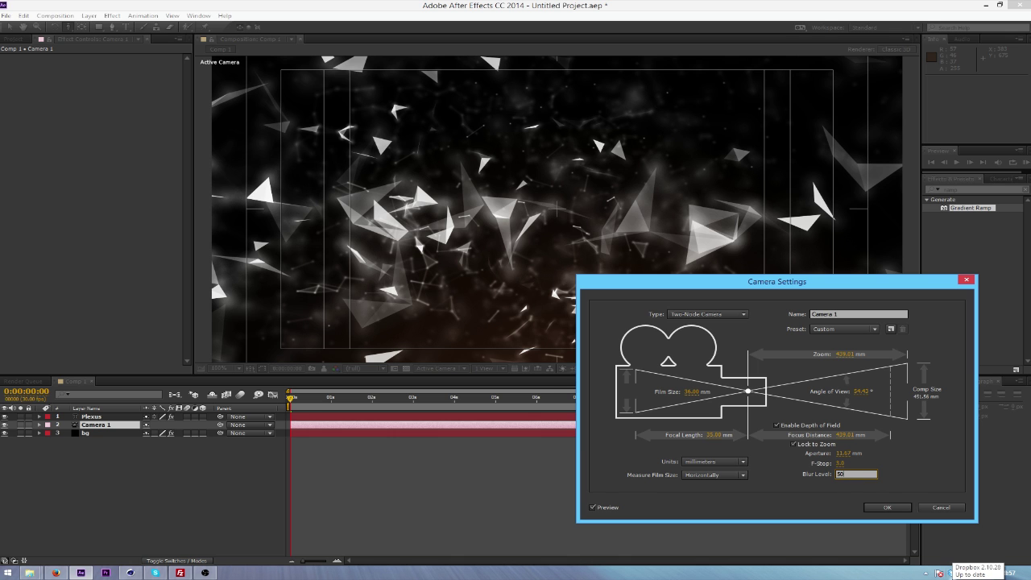
{"action": "key", "text": "Return"}
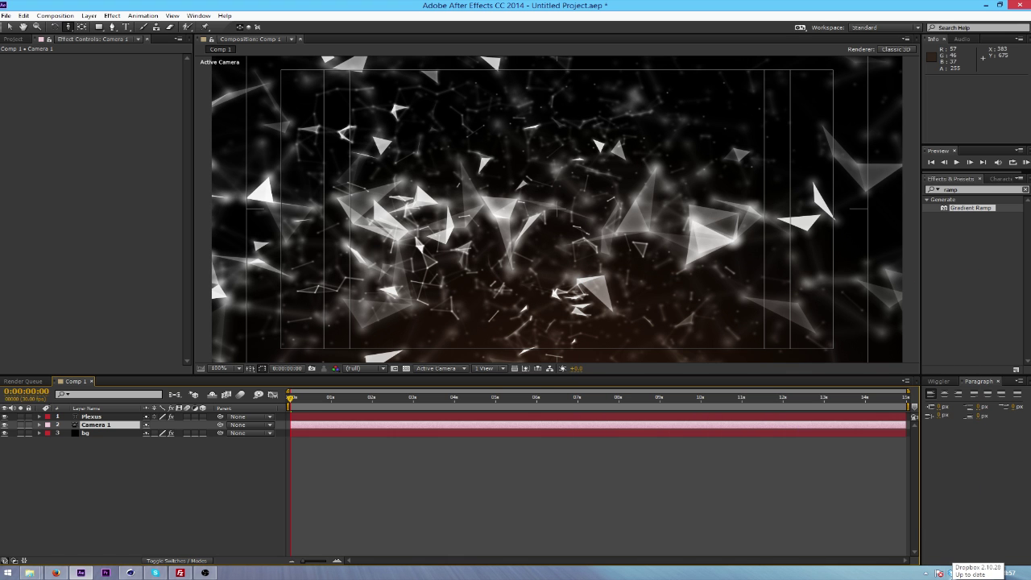
Reopen Camera 1's settings several times to revisit the F-Stop value
{"action": "double_click", "coordinate": [92, 427]}
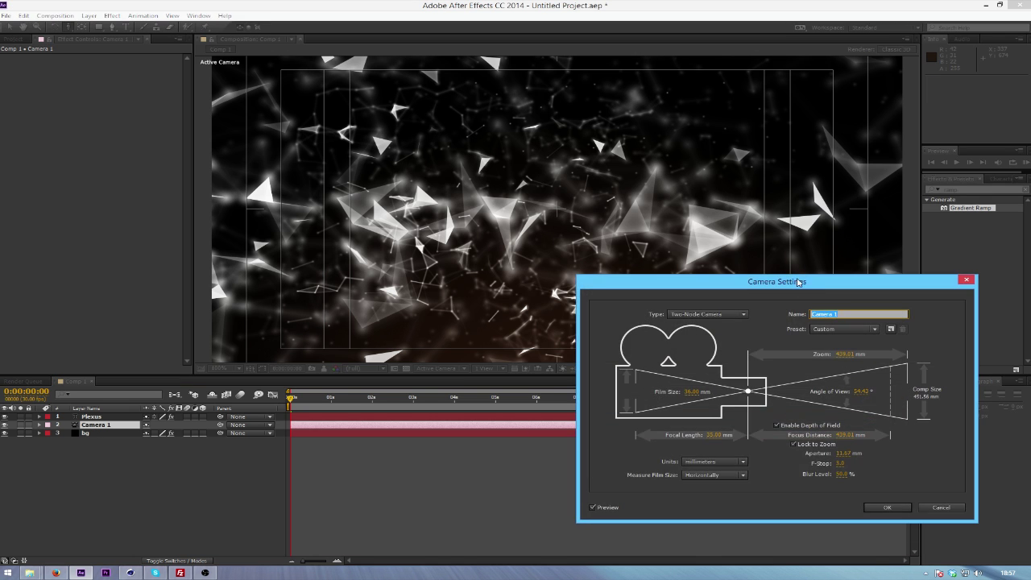
{"action": "left_click_drag", "start_coordinate": [797, 281], "coordinate": [758, 261]}
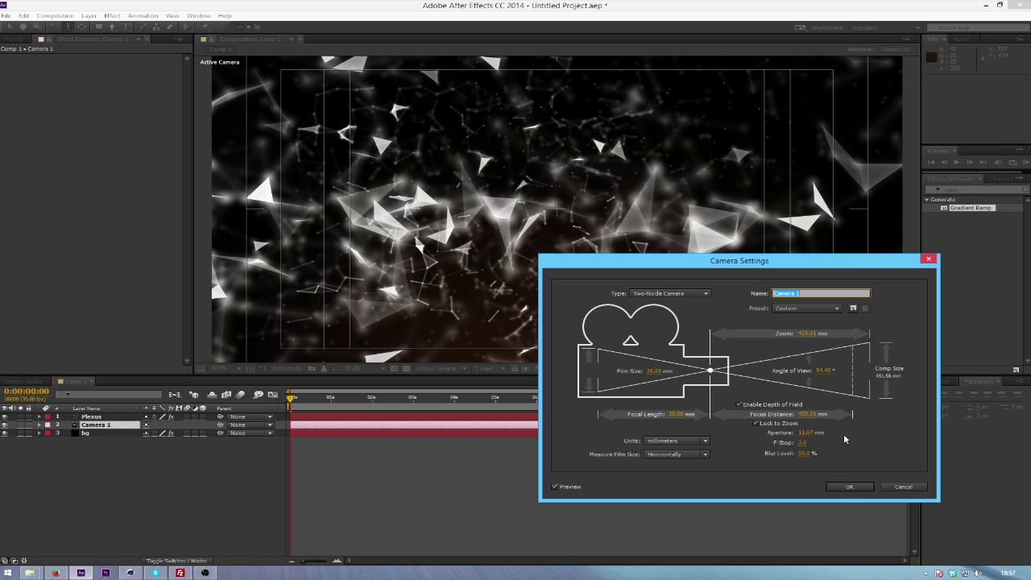
{"action": "left_click", "coordinate": [802, 442]}
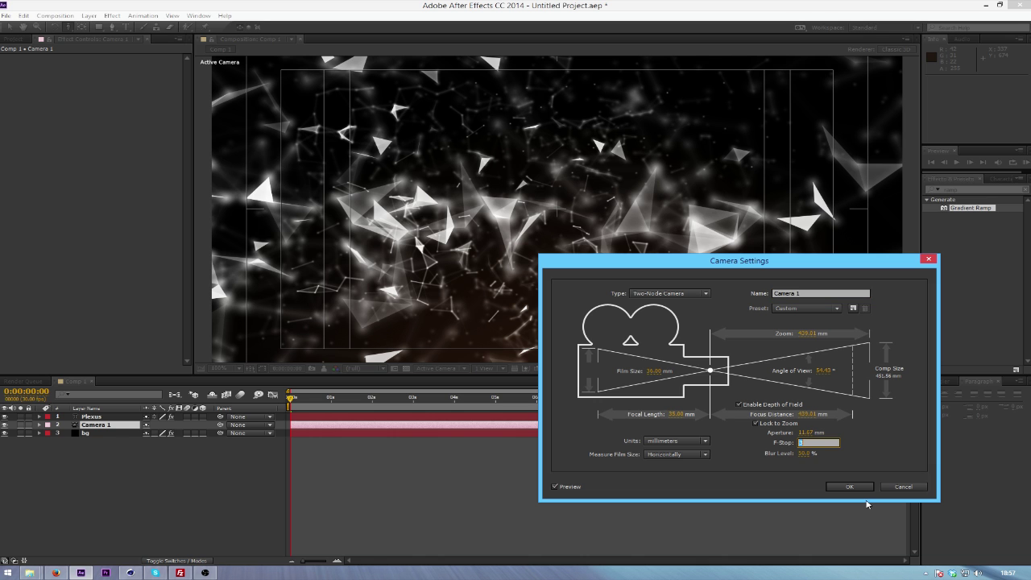
{"action": "key", "text": "Return"}
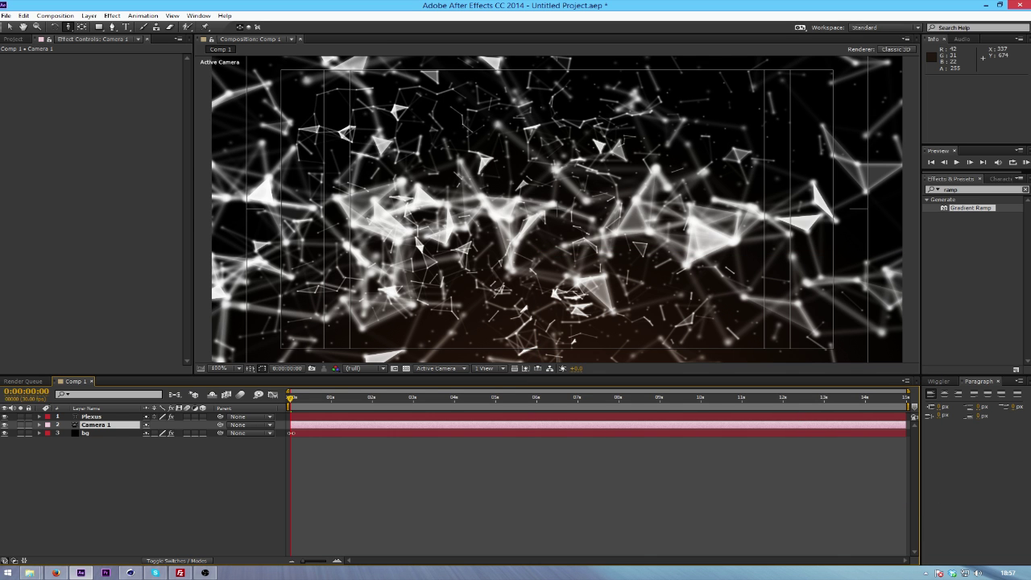
{"action": "double_click", "coordinate": [104, 427]}
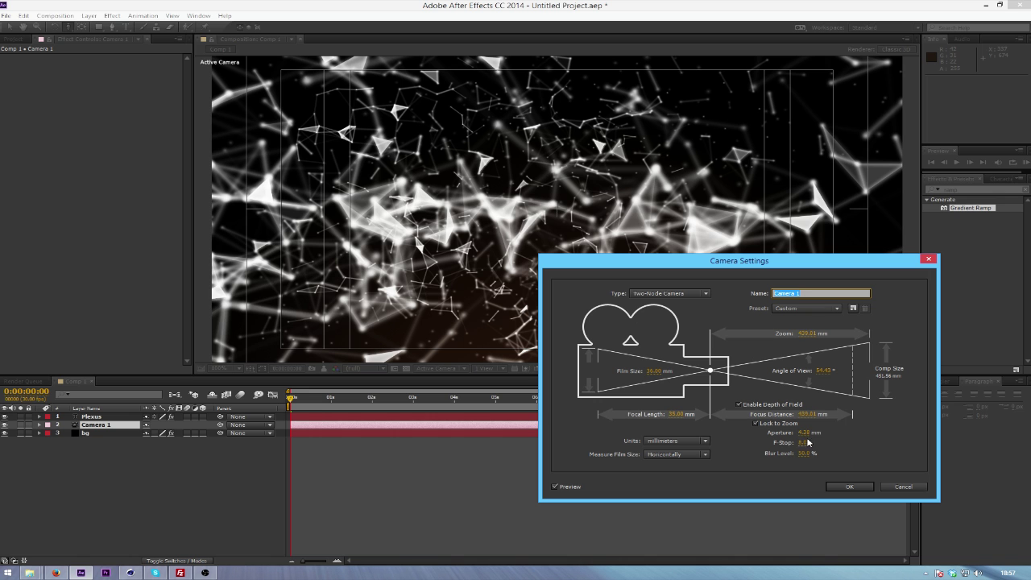
{"action": "left_click", "coordinate": [804, 442]}
{"action": "key", "text": "Return"}
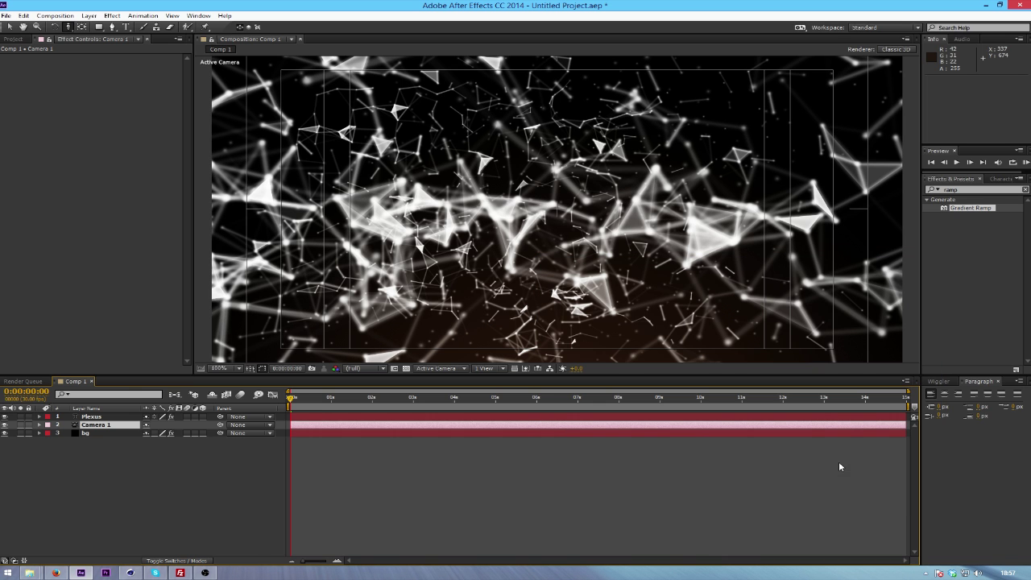
Set Camera 1's F-Stop to 4 and dolly the camera back from the network
{"action": "double_click", "coordinate": [105, 427]}
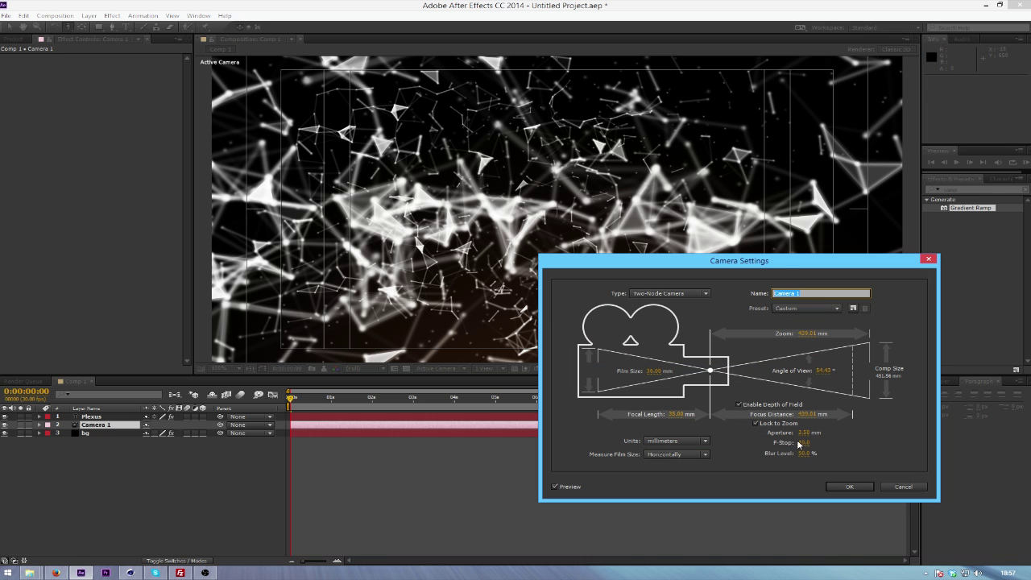
{"action": "left_click", "coordinate": [804, 442]}
{"action": "type", "text": "1"}
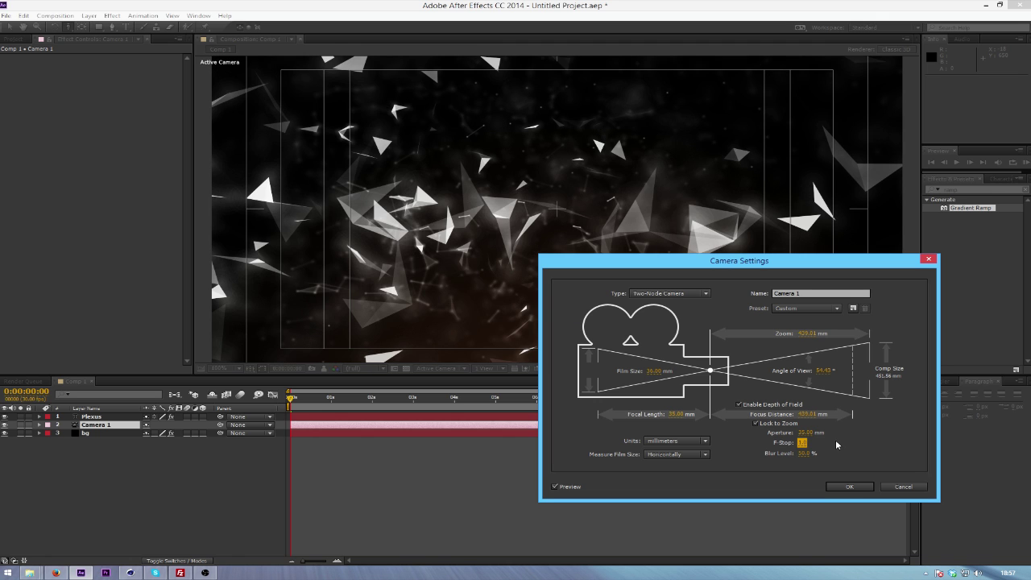
{"action": "type", "text": "4"}
{"action": "key", "text": "Return"}
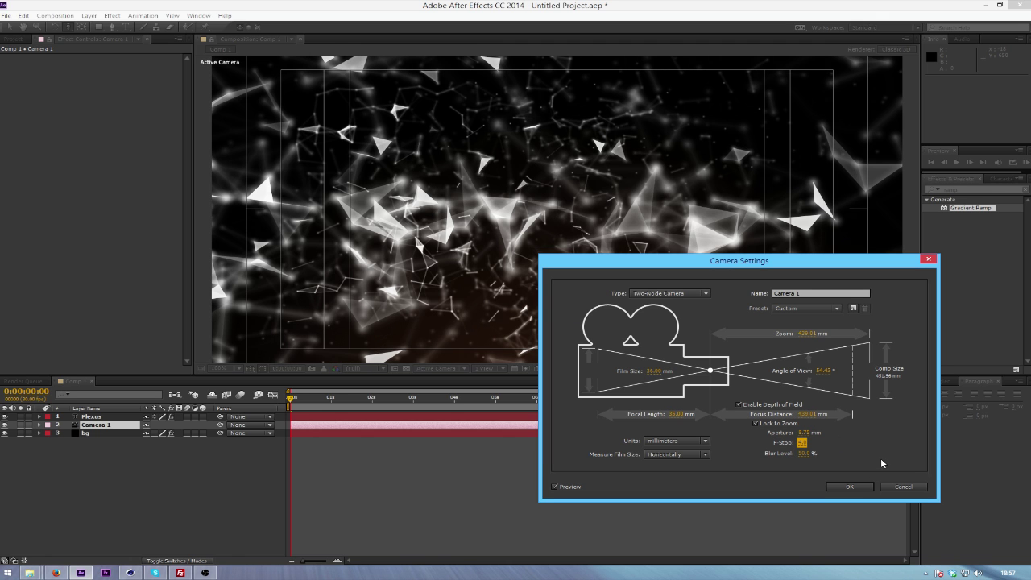
{"action": "left_click", "coordinate": [849, 487]}
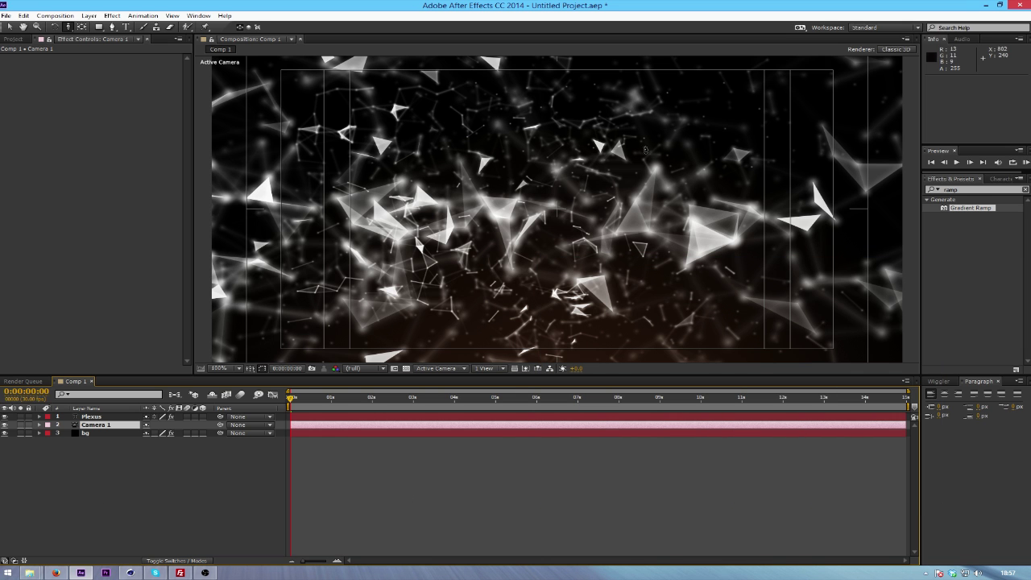
{"action": "mouse_move", "coordinate": [588, 209]}
{"action": "left_mouse_down"}
{"action": "mouse_move", "coordinate": [574, 383]}
{"action": "mouse_move", "coordinate": [604, 191]}
{"action": "mouse_move", "coordinate": [605, 206]}
{"action": "left_mouse_up"}
Search 'glow' in Effects & Presets and apply Glow to the Plexus layer
{"action": "key", "text": "v"}
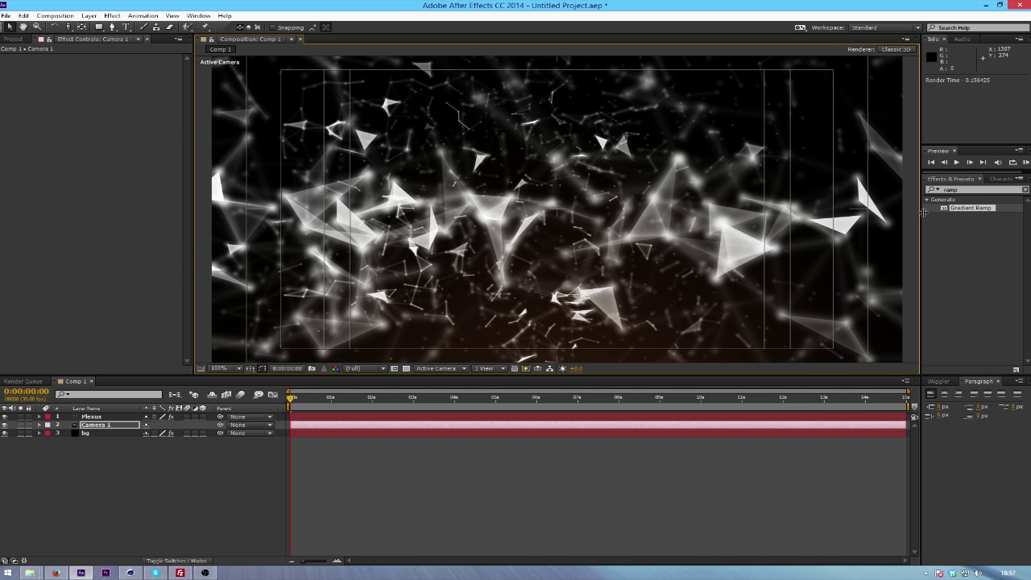
{"action": "double_click", "coordinate": [956, 189]}
{"action": "type", "text": "glow"}
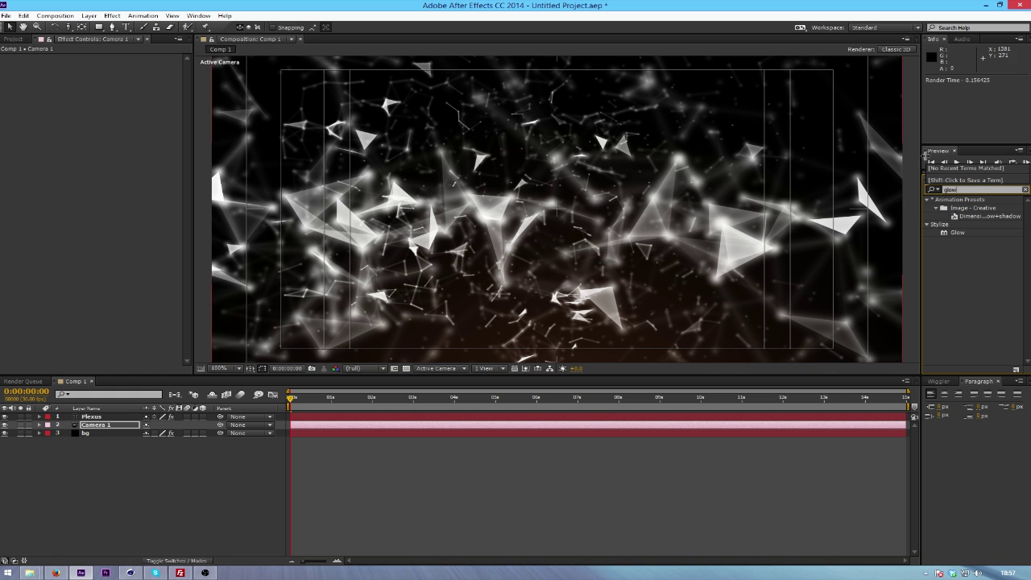
{"action": "left_click_drag", "start_coordinate": [958, 232], "coordinate": [83, 421]}
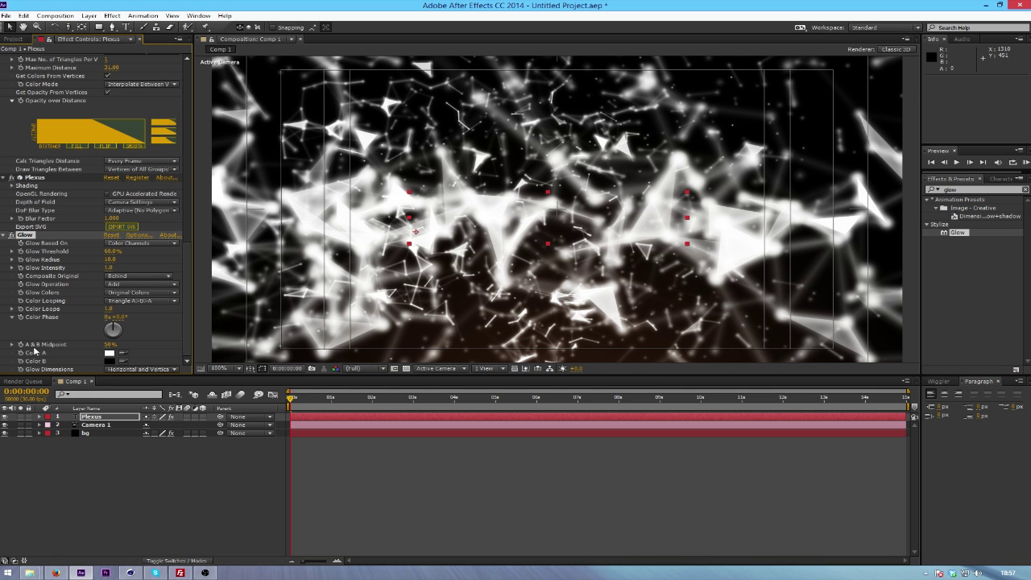
Set the project Depth to 32 bits per channel (float) in Project Settings
{"action": "left_click", "coordinate": [14, 38]}
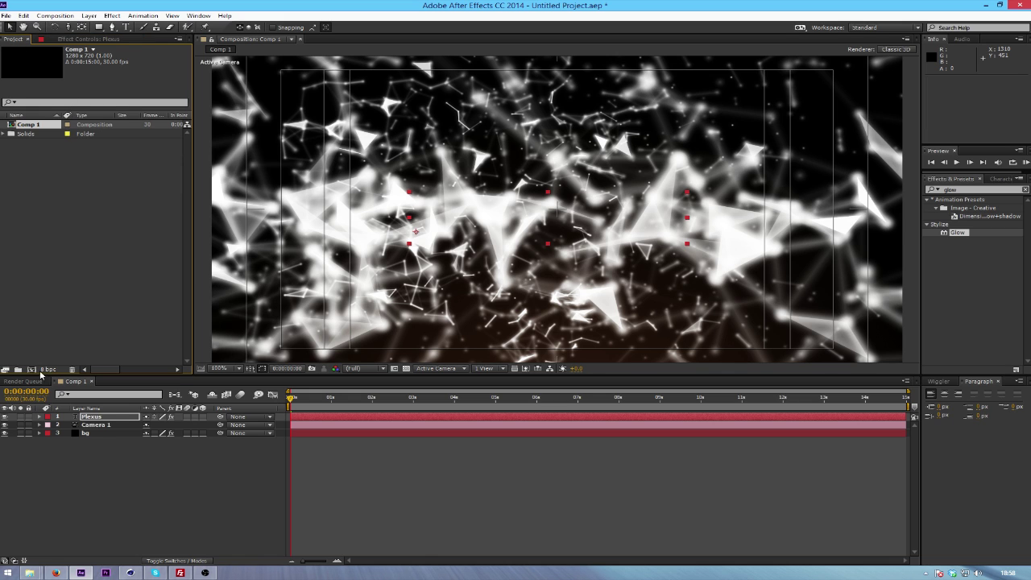
{"action": "left_click", "coordinate": [49, 371]}
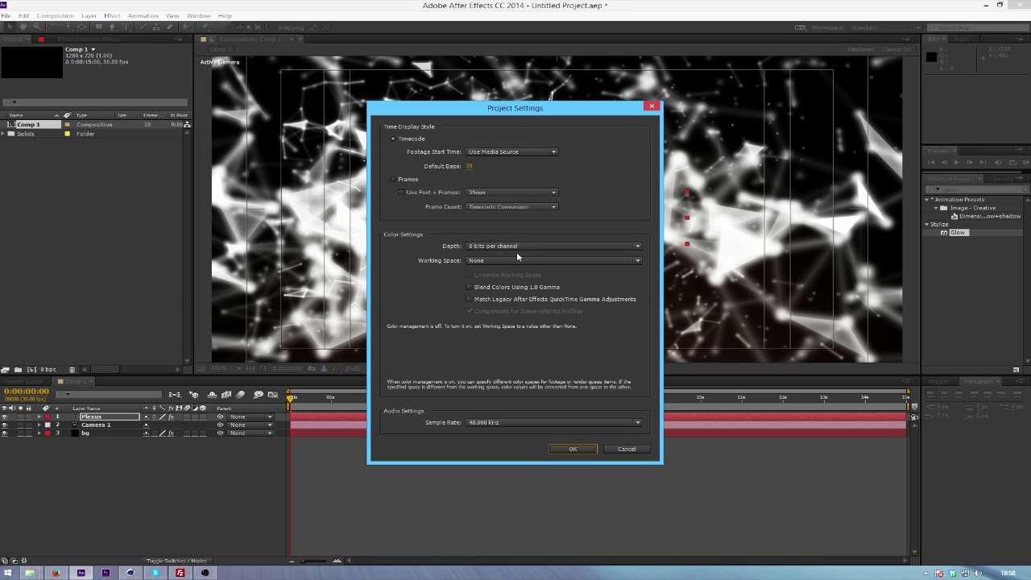
{"action": "left_click", "coordinate": [516, 245]}
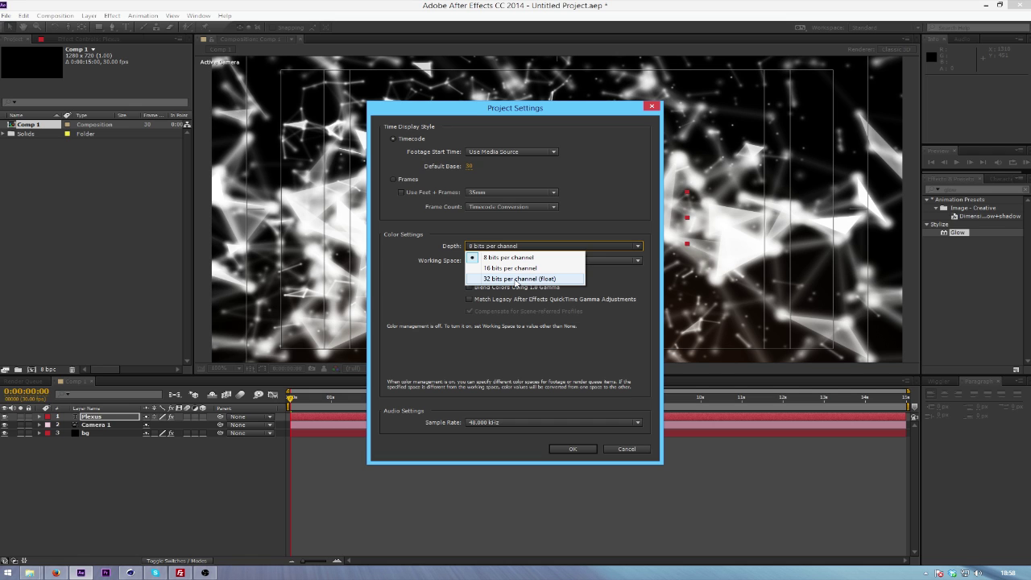
{"action": "left_click", "coordinate": [510, 279]}
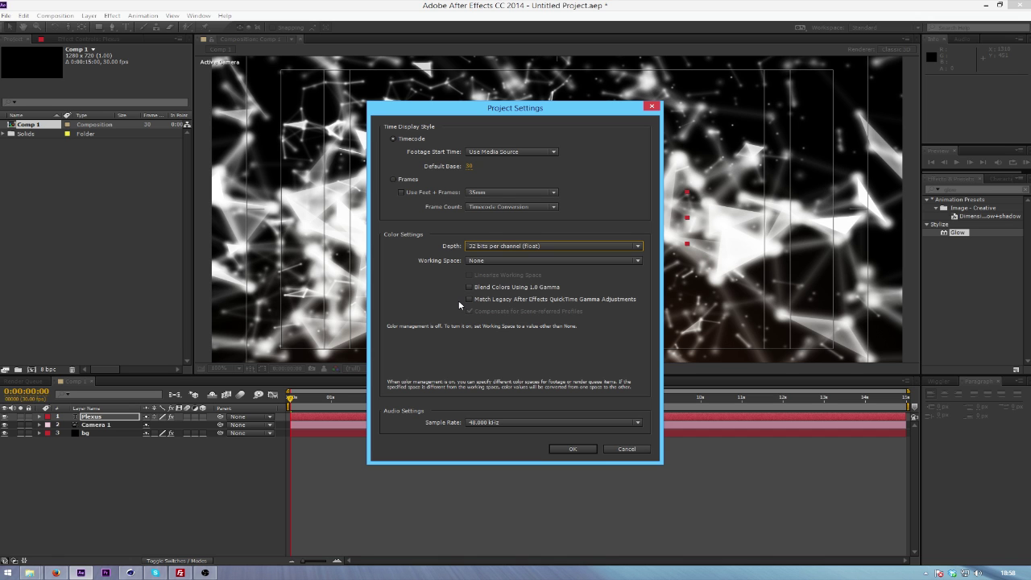
{"action": "left_click", "coordinate": [567, 449]}
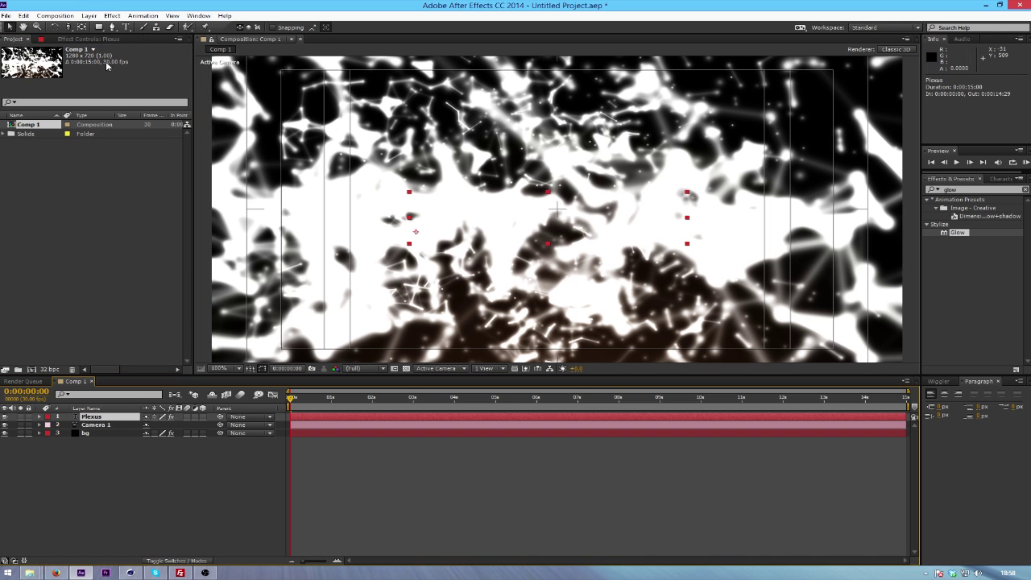
Set the Glow effect's Glow Threshold to 100% and Glow Intensity to 0.5
{"action": "left_click", "coordinate": [97, 39]}
{"action": "scroll", "coordinate": [98, 326], "scroll_direction": "down", "scroll_amount": 10}
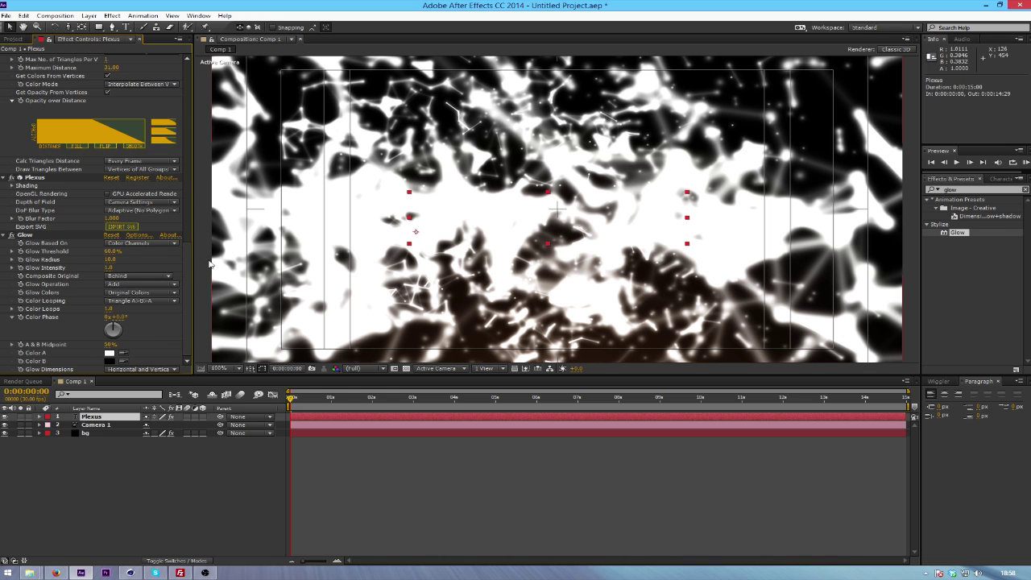
{"action": "left_click", "coordinate": [108, 251]}
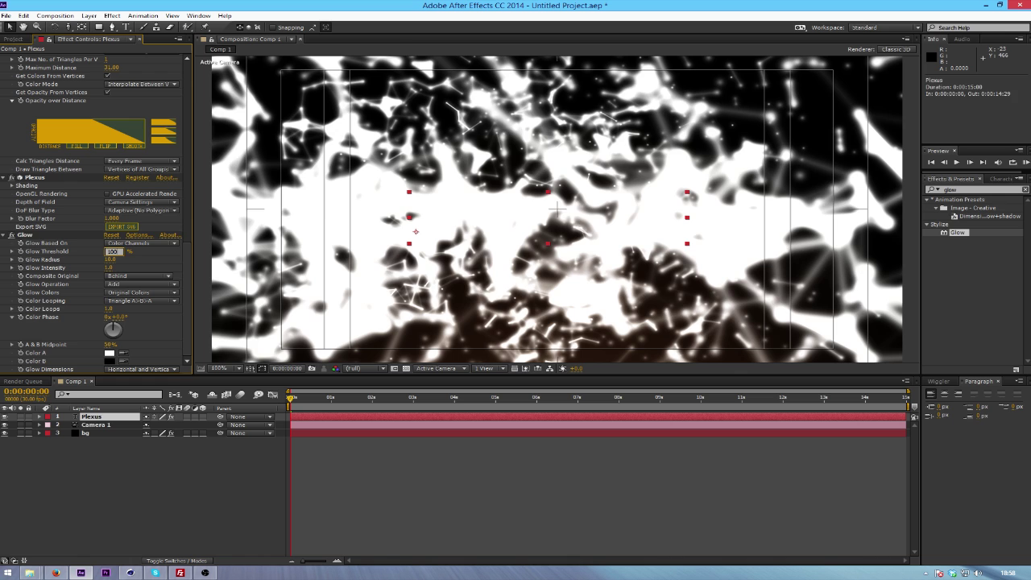
{"action": "key", "text": "Return"}
{"action": "left_click", "coordinate": [109, 268]}
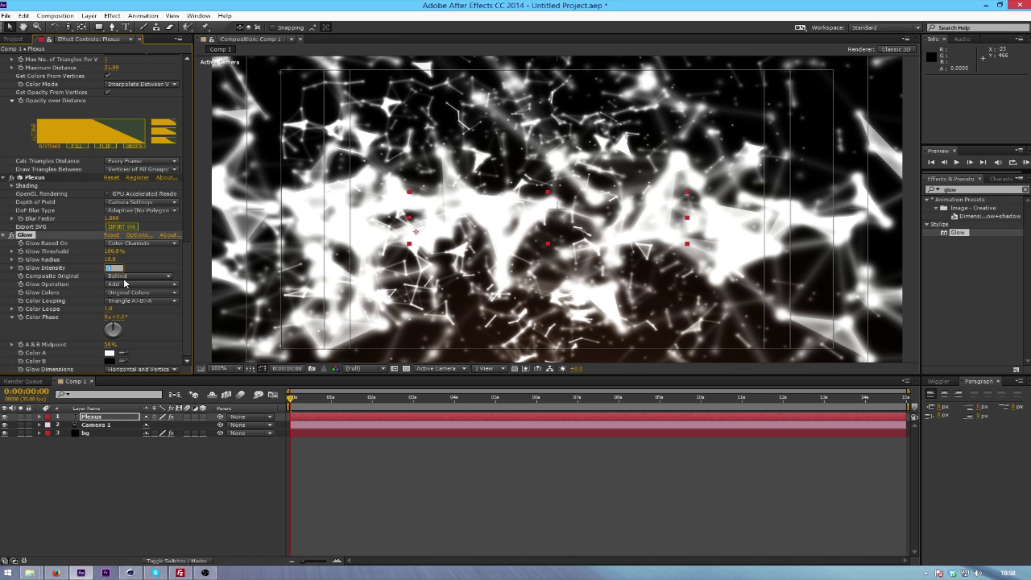
{"action": "type", "text": "0.5"}
{"action": "key", "text": "Return"}
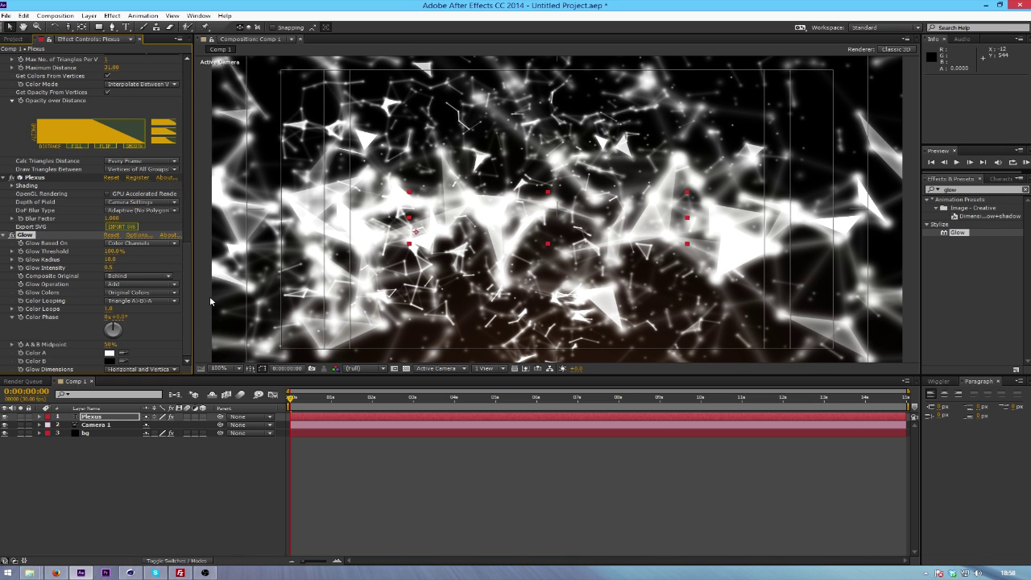
{"action": "left_click", "coordinate": [962, 188]}
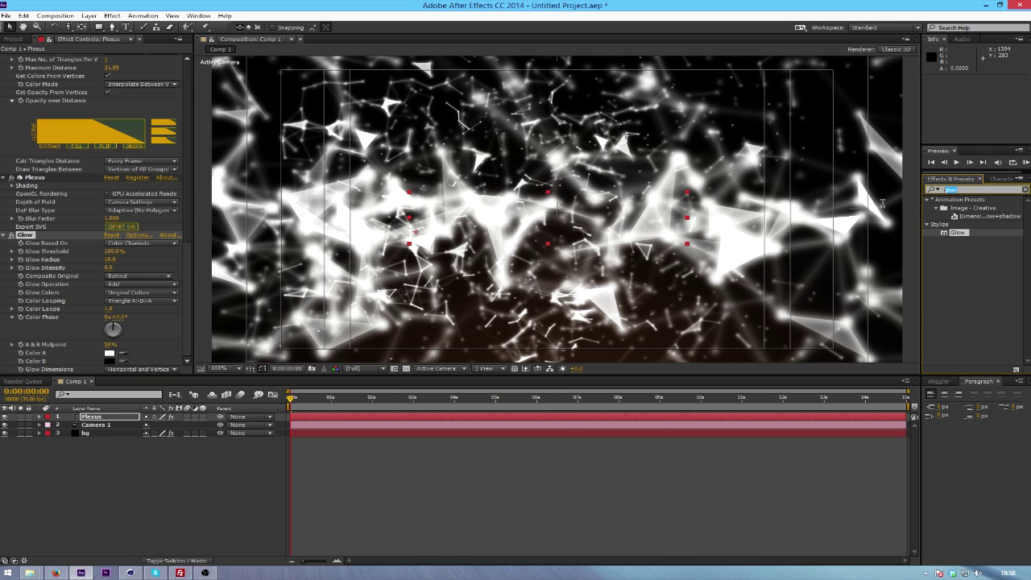
{"action": "left_click", "coordinate": [145, 339]}
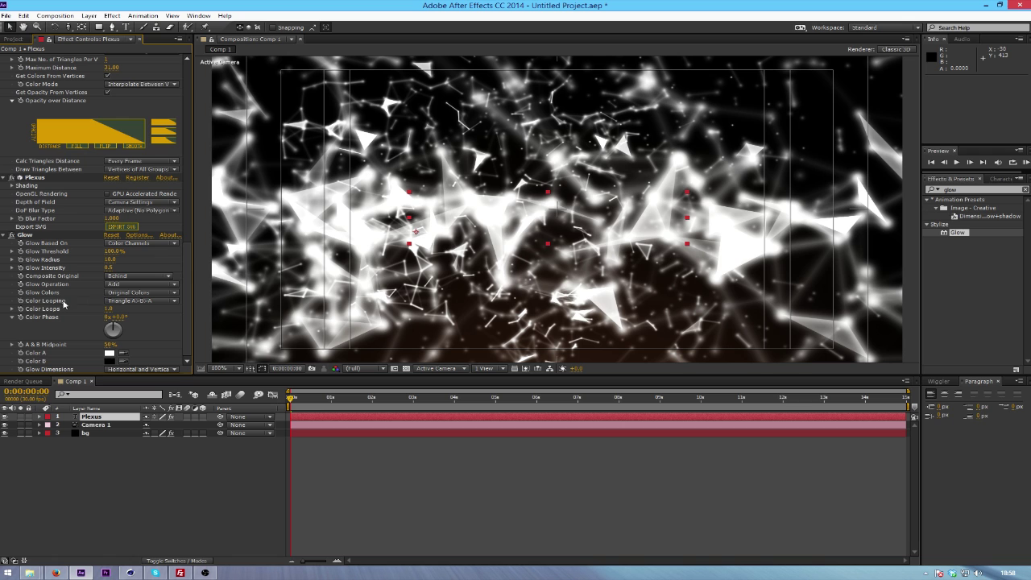
Switch the Glow Colors to A & B Colors and set Color A to a saturated orange
{"action": "left_click", "coordinate": [157, 293]}
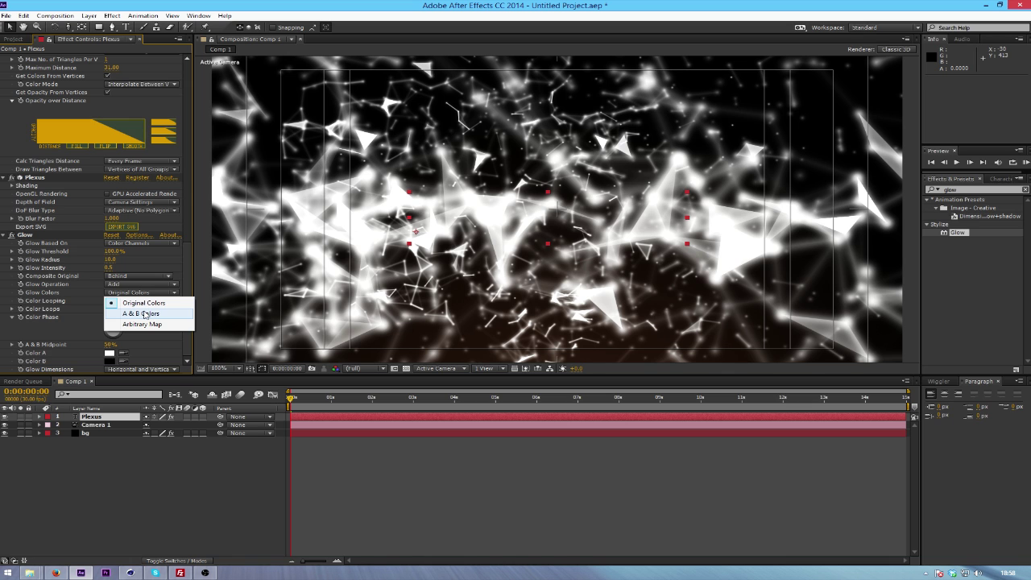
{"action": "left_click", "coordinate": [145, 313]}
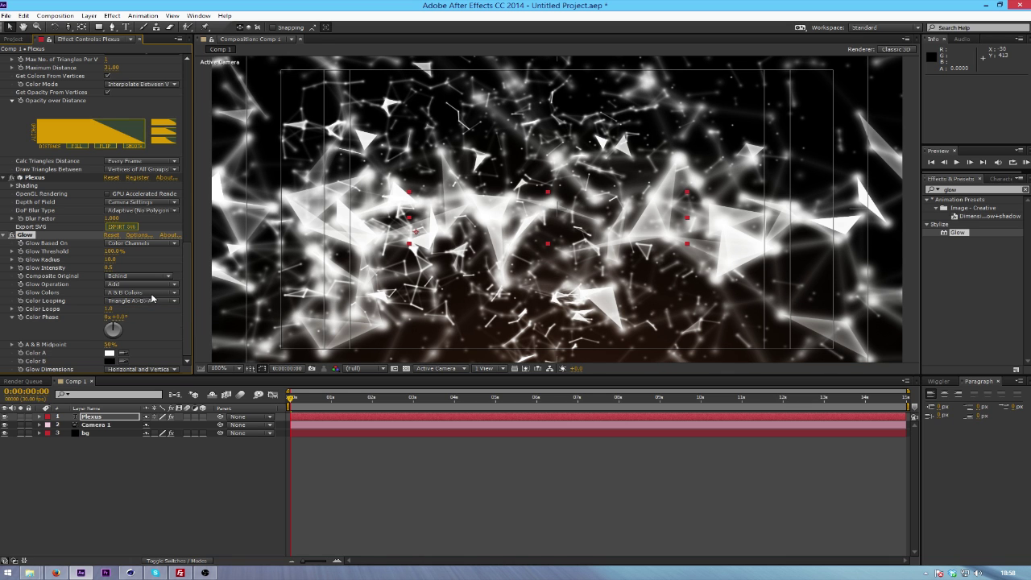
{"action": "left_click", "coordinate": [110, 354]}
{"action": "left_click_drag", "start_coordinate": [767, 416], "coordinate": [766, 416]}
{"action": "left_click_drag", "start_coordinate": [635, 308], "coordinate": [715, 320]}
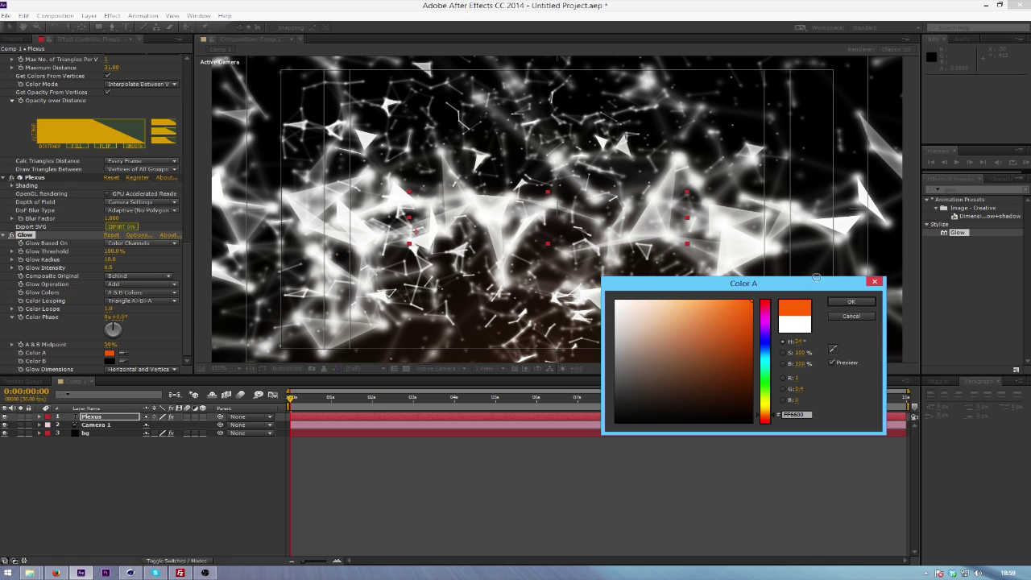
{"action": "left_click", "coordinate": [851, 301]}
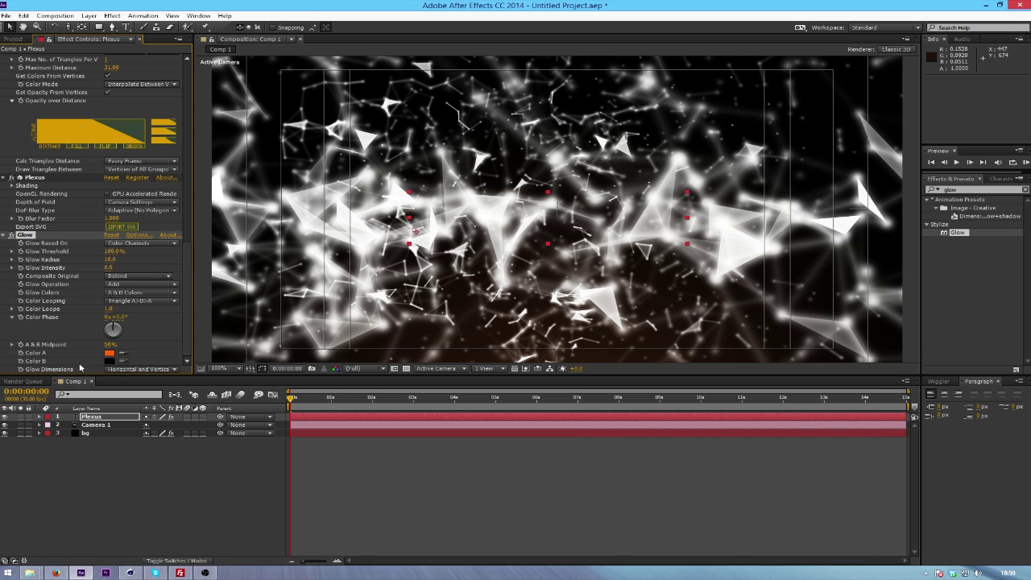
Set Glow Color B to a second orange shade
{"action": "left_click", "coordinate": [109, 361]}
{"action": "left_click_drag", "start_coordinate": [764, 419], "coordinate": [759, 411]}
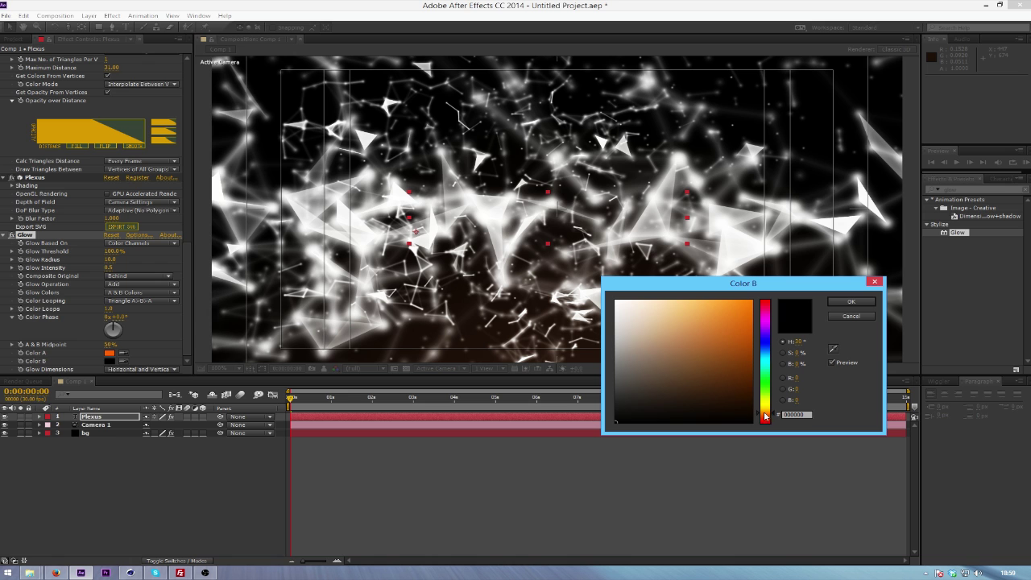
{"action": "left_click", "coordinate": [729, 339]}
{"action": "left_click", "coordinate": [841, 300]}
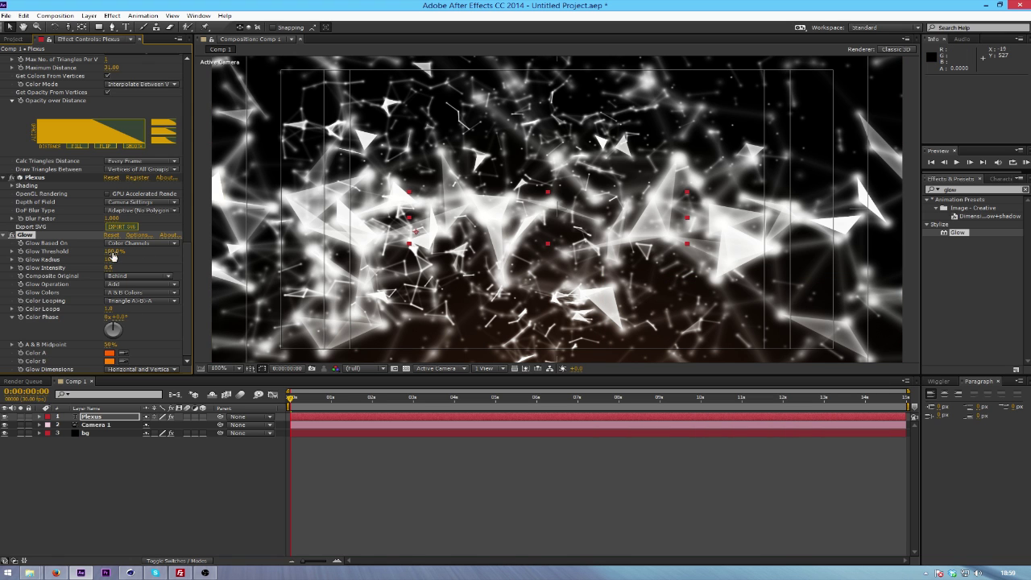
Bring the Glow Threshold down to about 52.2% and set the Glow Radius to 345
{"action": "left_click_drag", "start_coordinate": [113, 253], "coordinate": [165, 265]}
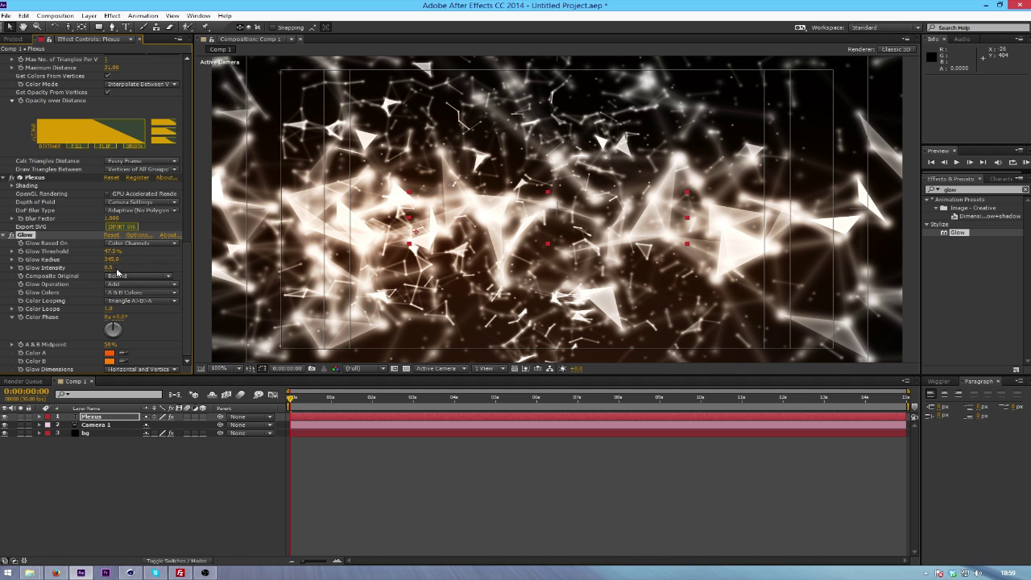
{"action": "left_click_drag", "start_coordinate": [112, 252], "coordinate": [137, 251]}
{"action": "left_click", "coordinate": [976, 191]}
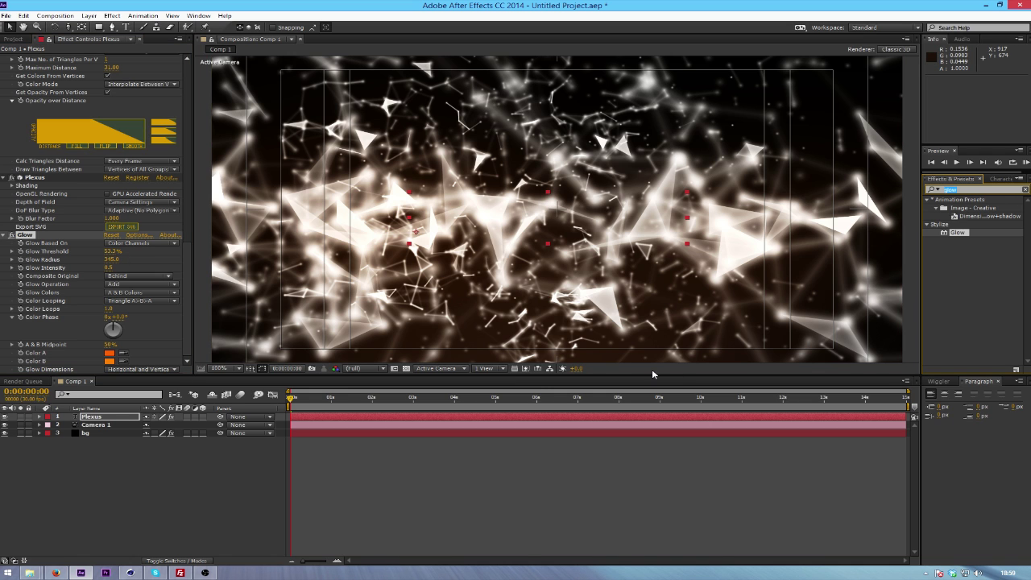
Search 'vc' in Effects & Presets and apply VC Color Vibrance to the Plexus layer
{"action": "type", "text": "vc"}
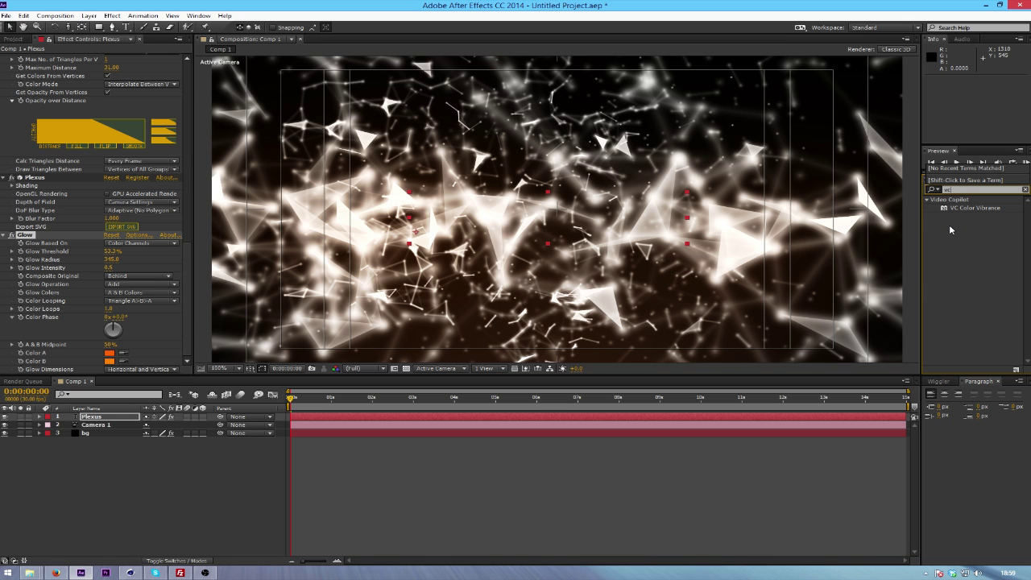
{"action": "key", "text": "Return"}
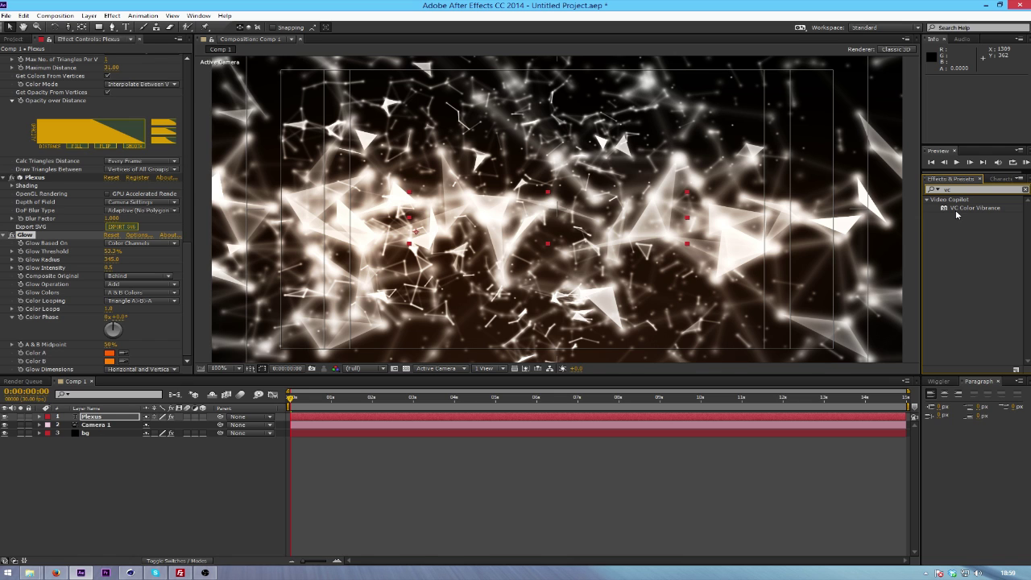
{"action": "left_click_drag", "start_coordinate": [959, 208], "coordinate": [105, 418]}
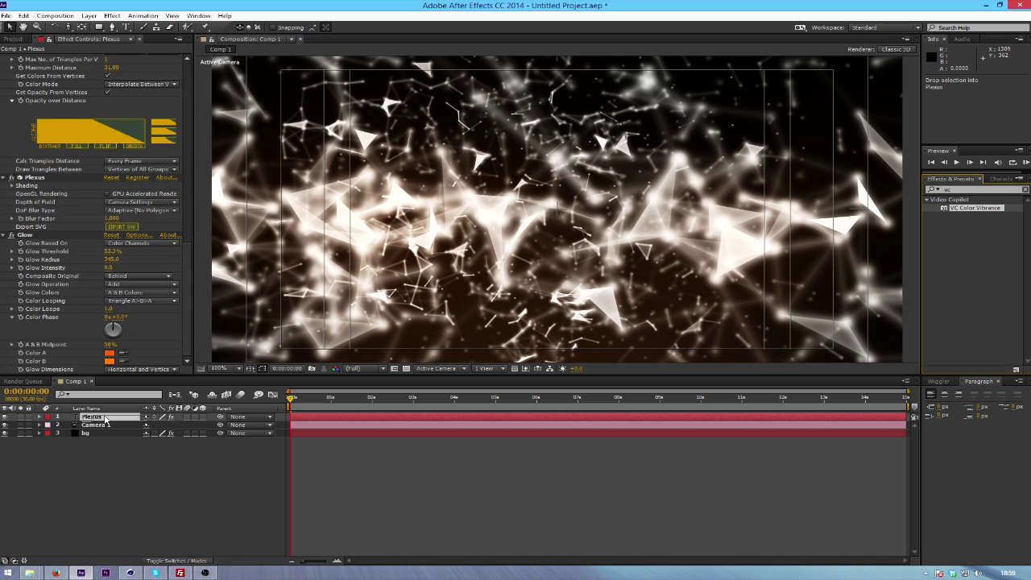
{"action": "left_click_drag", "start_coordinate": [106, 418], "coordinate": [106, 418]}
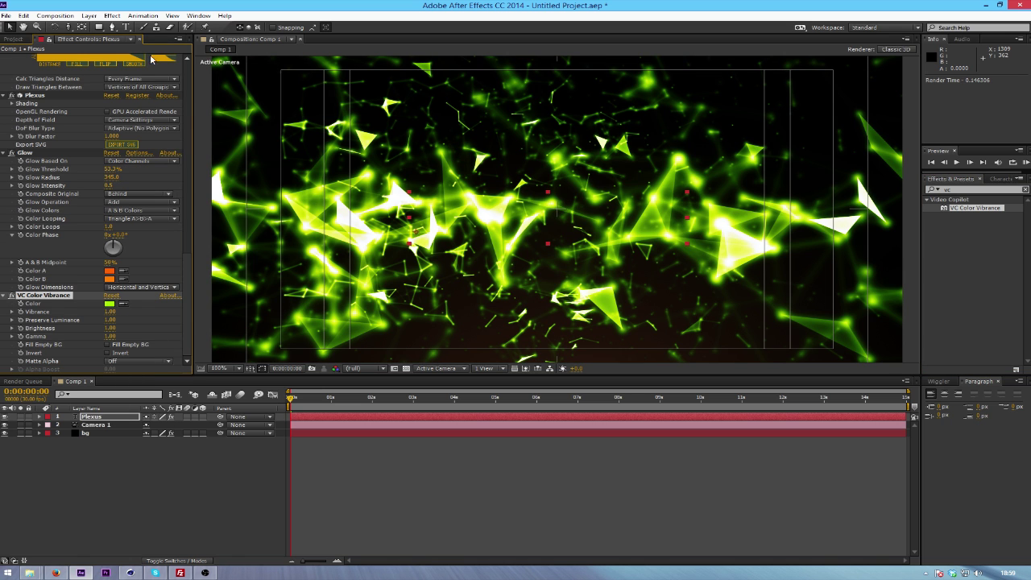
Change the VC Color Vibrance colour to a golden tan (E0A969)
{"action": "left_click", "coordinate": [112, 304]}
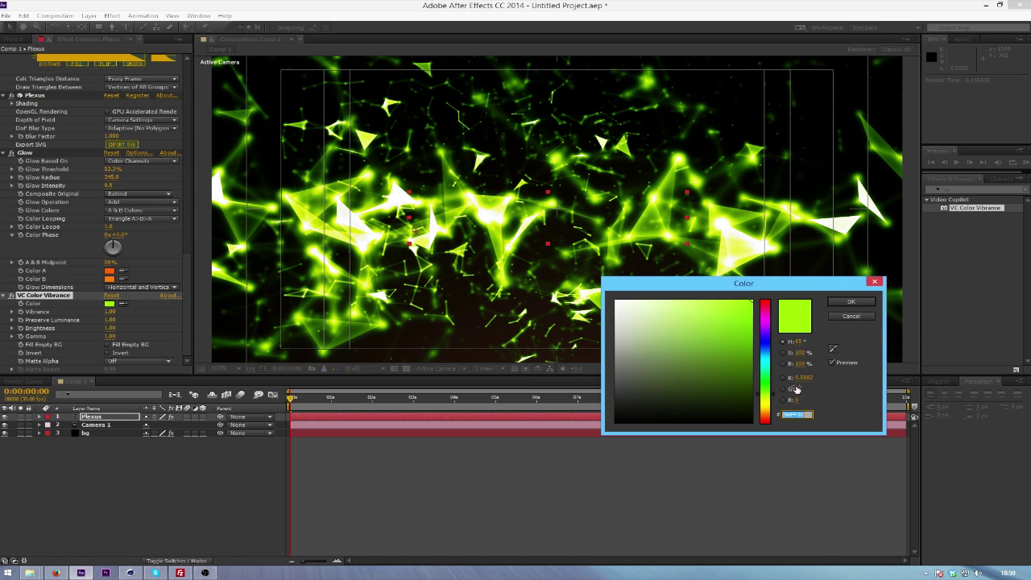
{"action": "left_click", "coordinate": [766, 416]}
{"action": "left_click_drag", "start_coordinate": [768, 418], "coordinate": [769, 415]}
{"action": "left_click", "coordinate": [852, 302]}
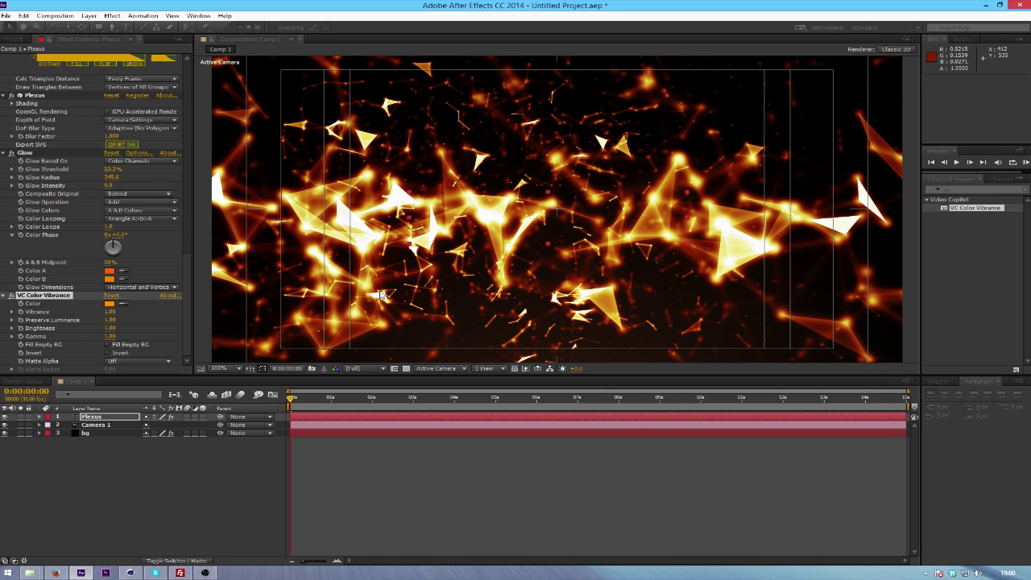
{"action": "left_click", "coordinate": [110, 304]}
{"action": "left_click", "coordinate": [654, 313]}
{"action": "left_click_drag", "start_coordinate": [654, 313], "coordinate": [688, 314]}
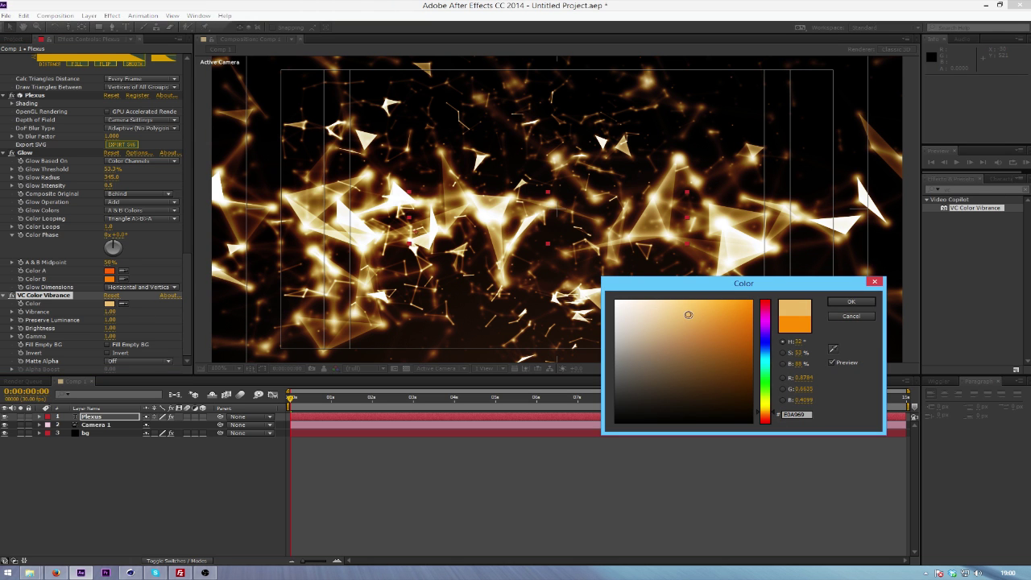
{"action": "left_click", "coordinate": [852, 302]}
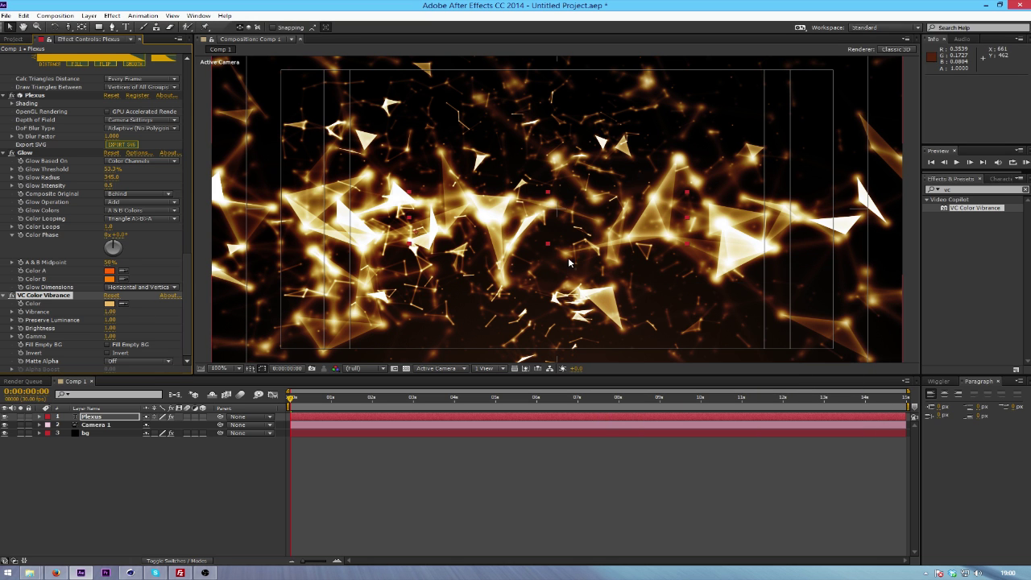
Dolly Camera 1 closer to the golden network and undo the stray orbit
{"action": "left_click_drag", "start_coordinate": [574, 270], "coordinate": [562, 305]}
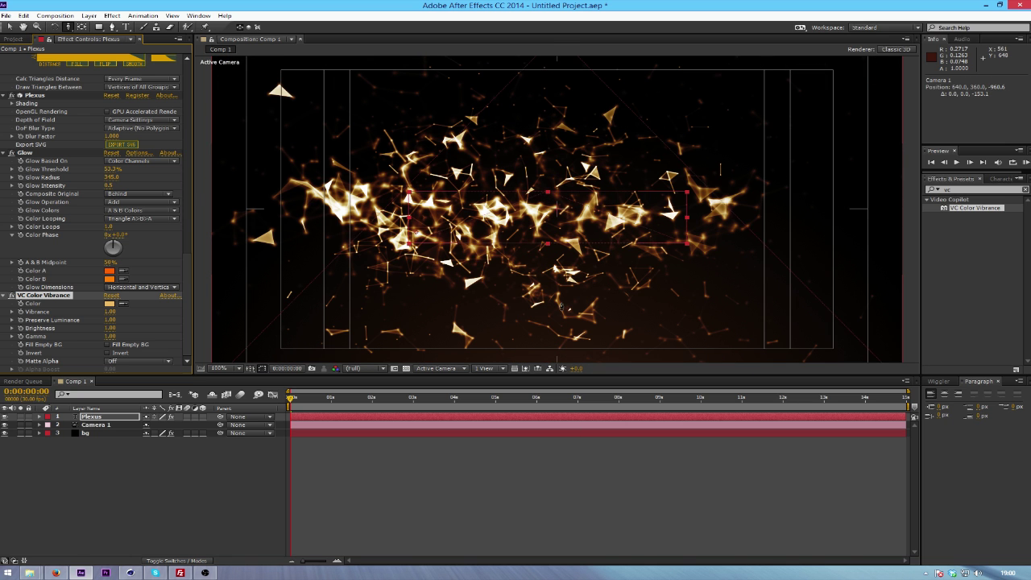
{"action": "left_click_drag", "start_coordinate": [560, 372], "coordinate": [555, 469]}
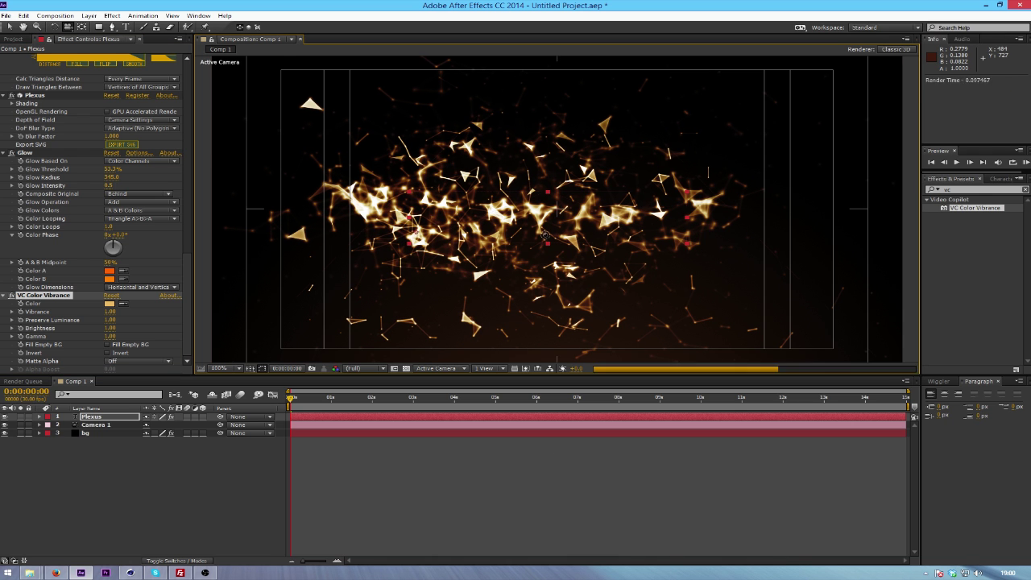
{"action": "left_click_drag", "start_coordinate": [591, 261], "coordinate": [545, 235]}
{"action": "key", "text": "ctrl+z"}
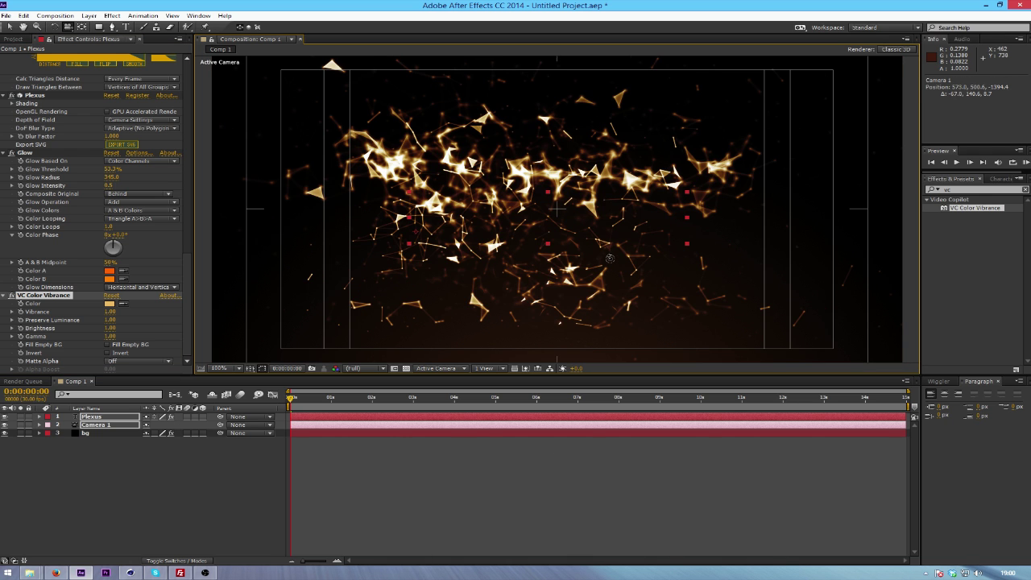
{"action": "key", "text": "ctrl+z"}
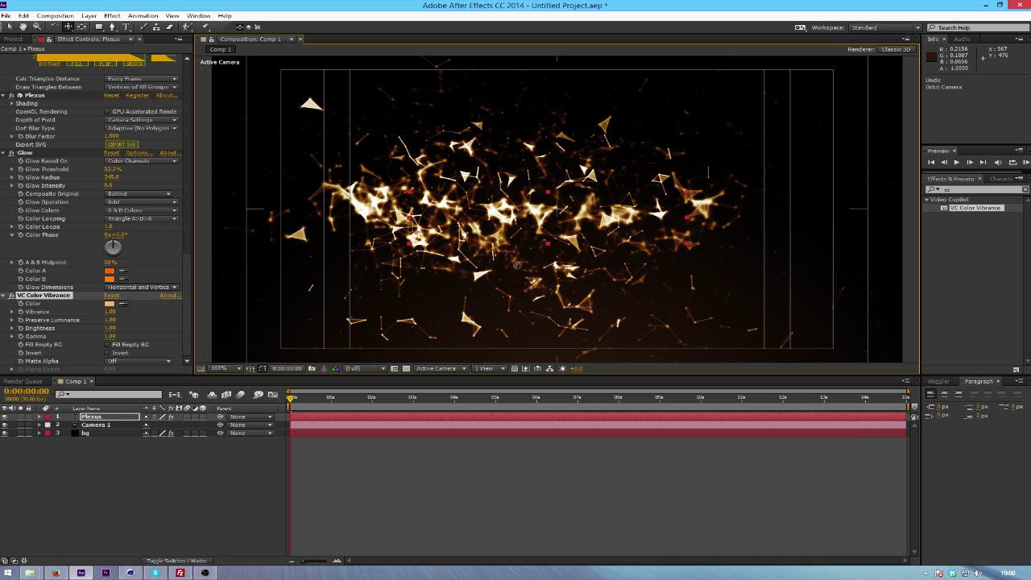
{"action": "scroll", "coordinate": [539, 204], "scroll_direction": "up", "scroll_amount": 3}
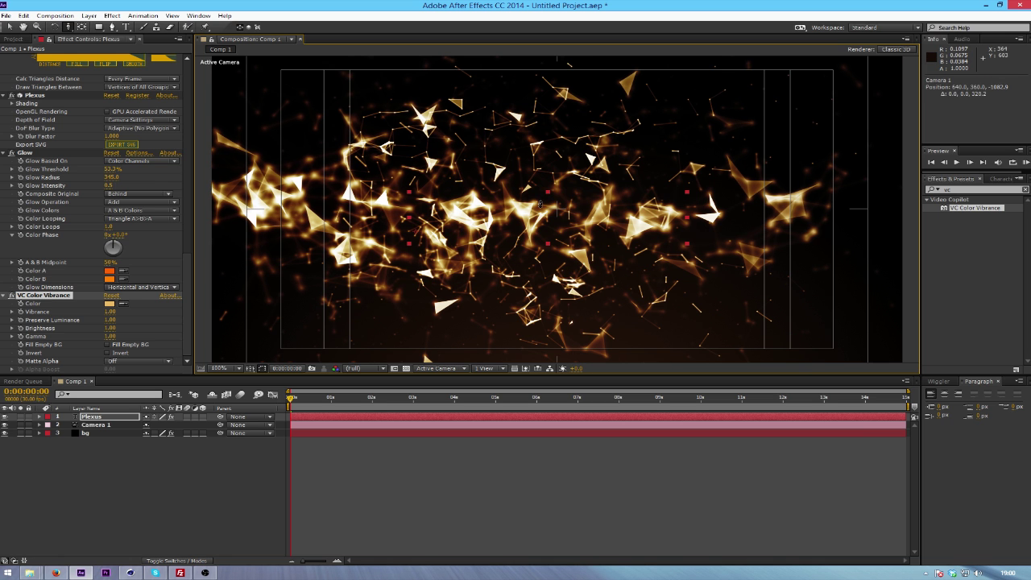
{"action": "scroll", "coordinate": [540, 204], "scroll_direction": "up", "scroll_amount": 3}
Switch back to the Selection tool and deselect the Plexus layer
{"action": "key", "text": "v"}
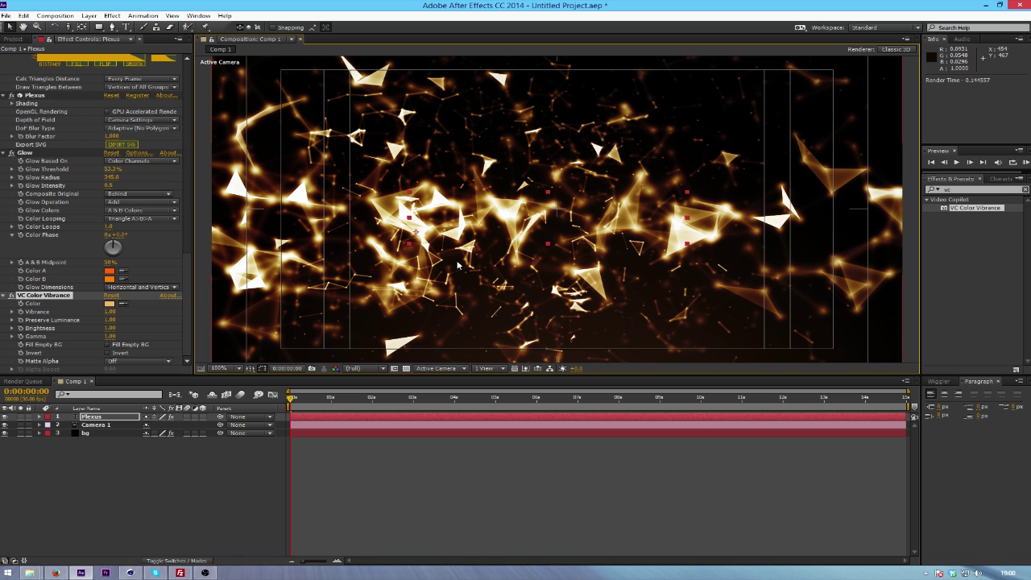
{"action": "left_click", "coordinate": [216, 576]}
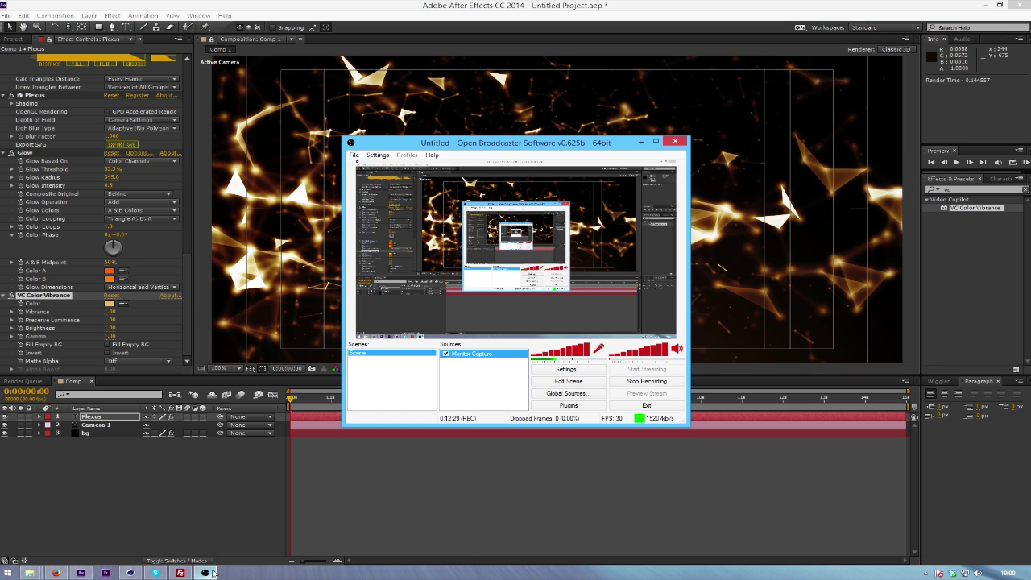
{"action": "left_click", "coordinate": [213, 573]}
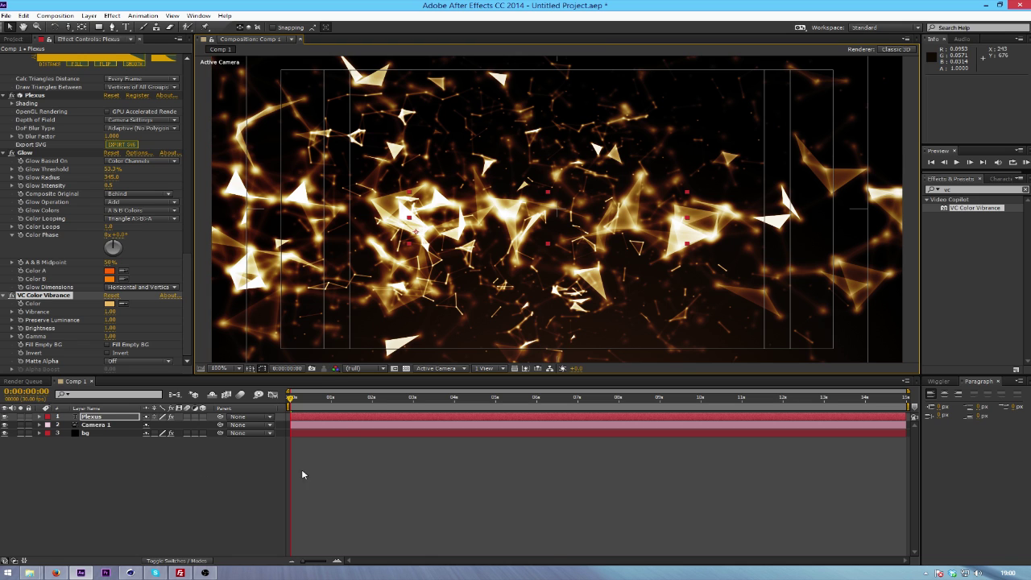
{"action": "left_click", "coordinate": [122, 466]}
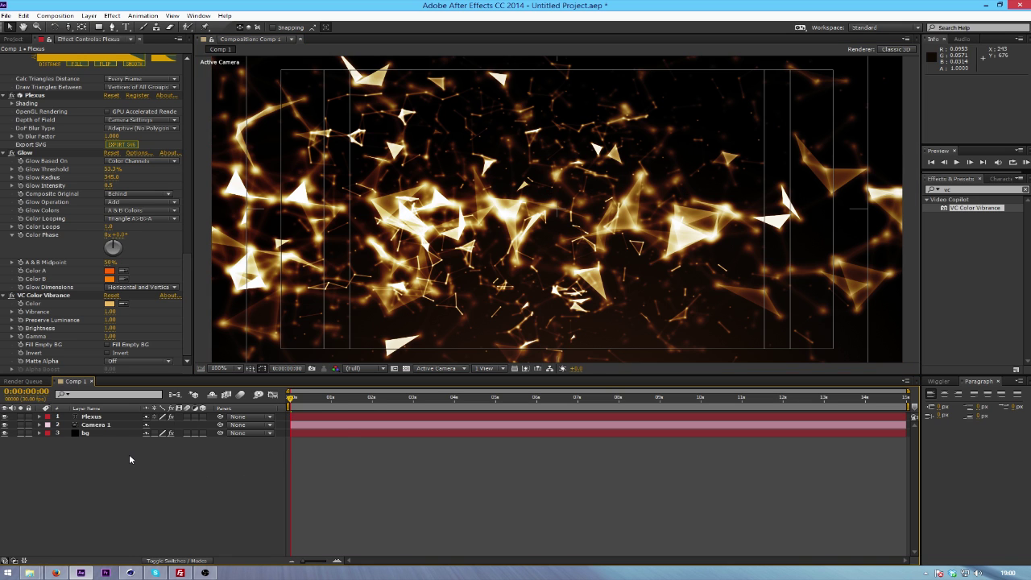
Add a new adjustment layer and apply Magic Bullet Looks to it via a 'looks' search
{"action": "key", "text": "ctrl+alt+y"}
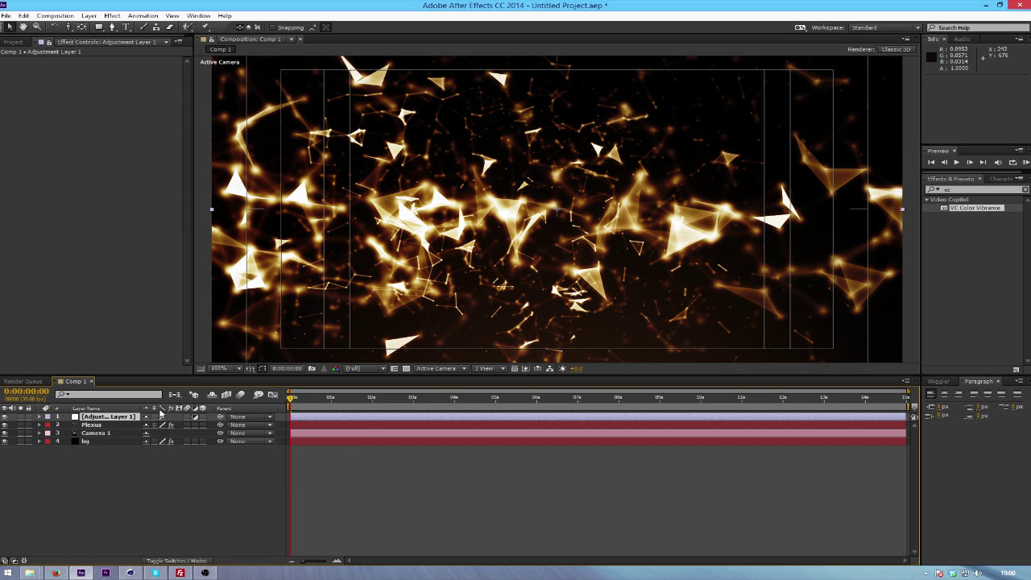
{"action": "left_click", "coordinate": [1004, 188]}
{"action": "type", "text": "looks"}
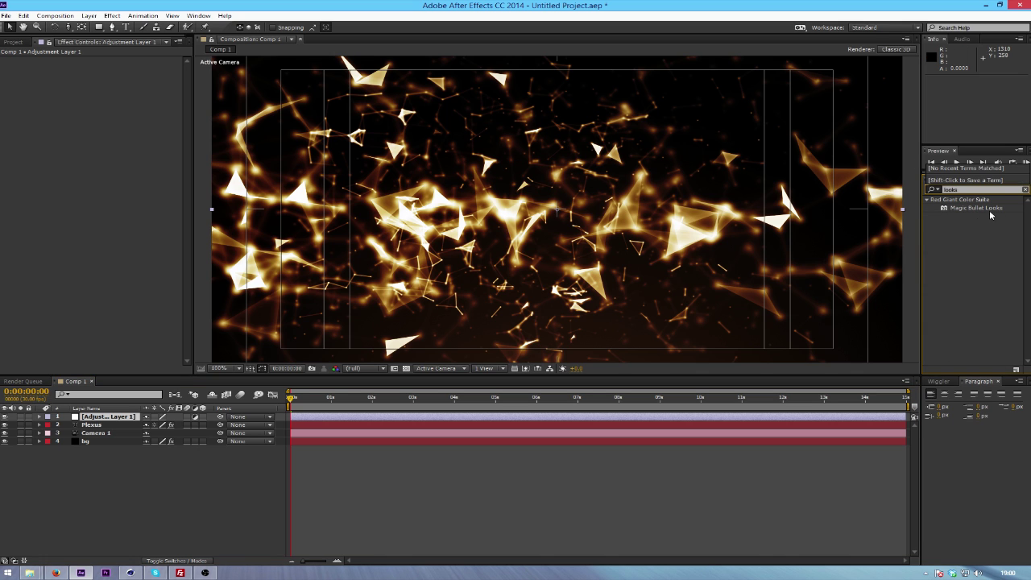
{"action": "left_click_drag", "start_coordinate": [986, 212], "coordinate": [37, 293]}
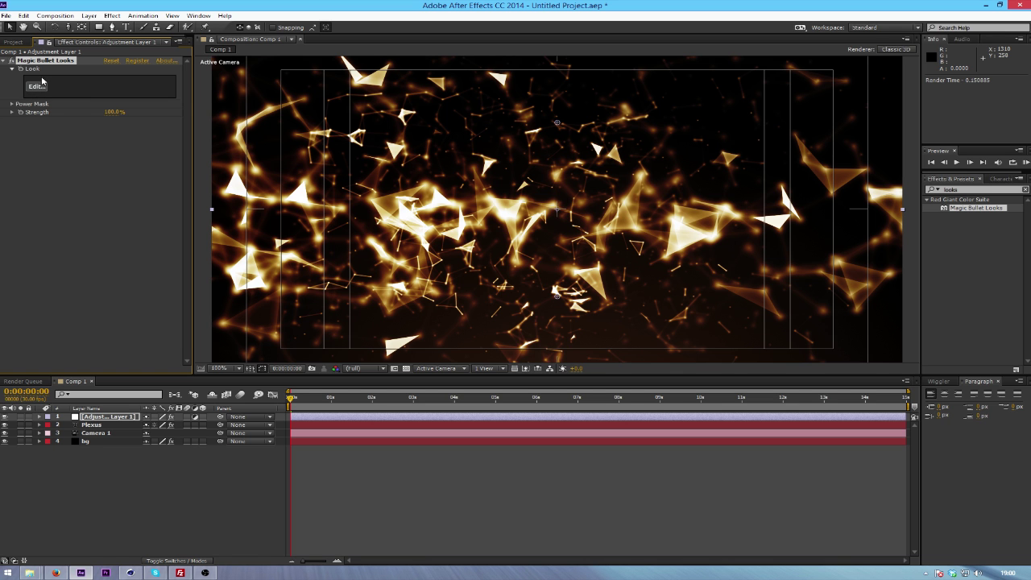
Open the Looks editor and add a Curves tool from the Post tools to the Camera stage
{"action": "left_click", "coordinate": [42, 86]}
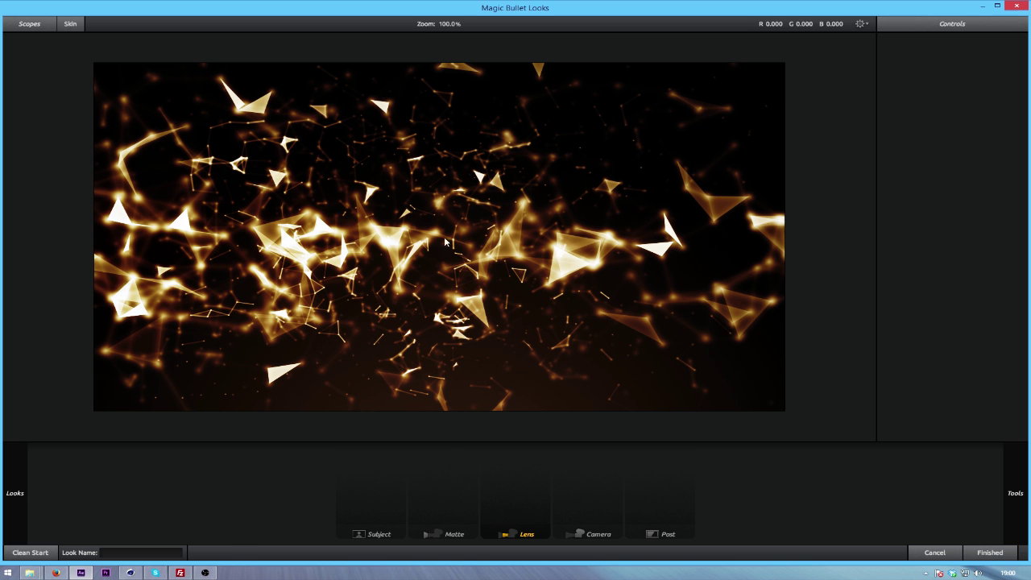
{"action": "mouse_move", "coordinate": [1028, 442]}
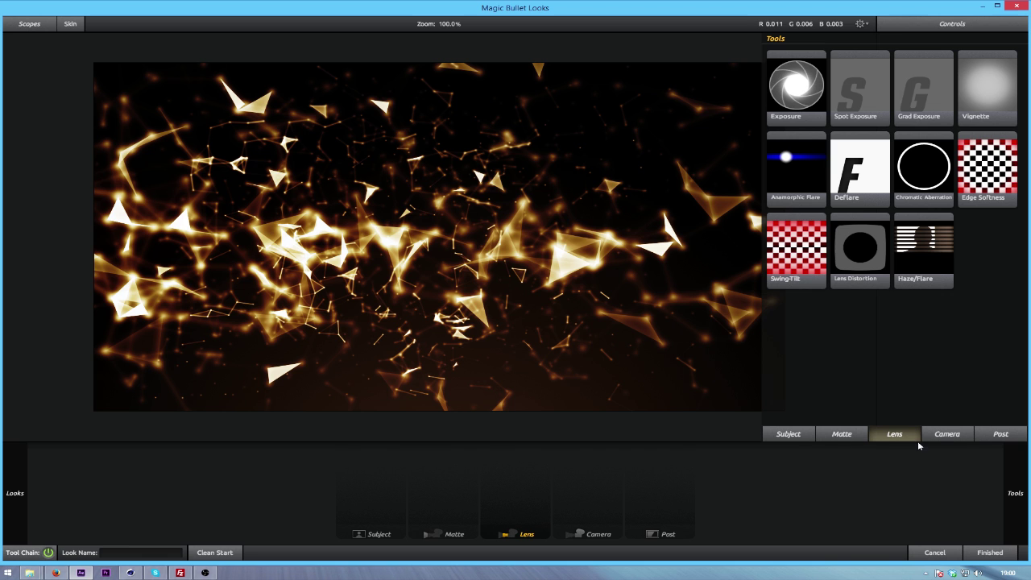
{"action": "left_click", "coordinate": [1000, 435]}
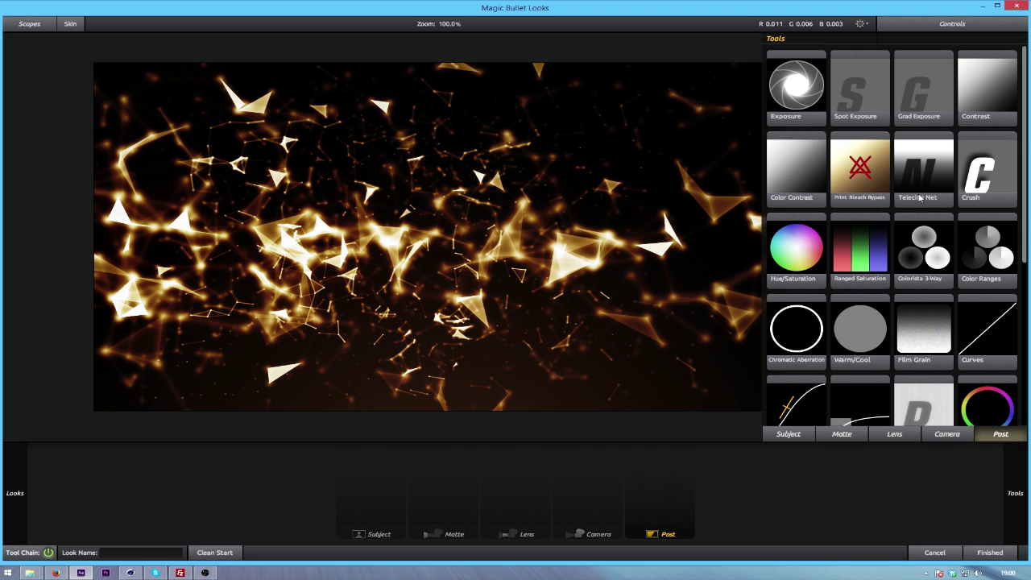
{"action": "scroll", "coordinate": [941, 218], "scroll_direction": "down", "scroll_amount": 3}
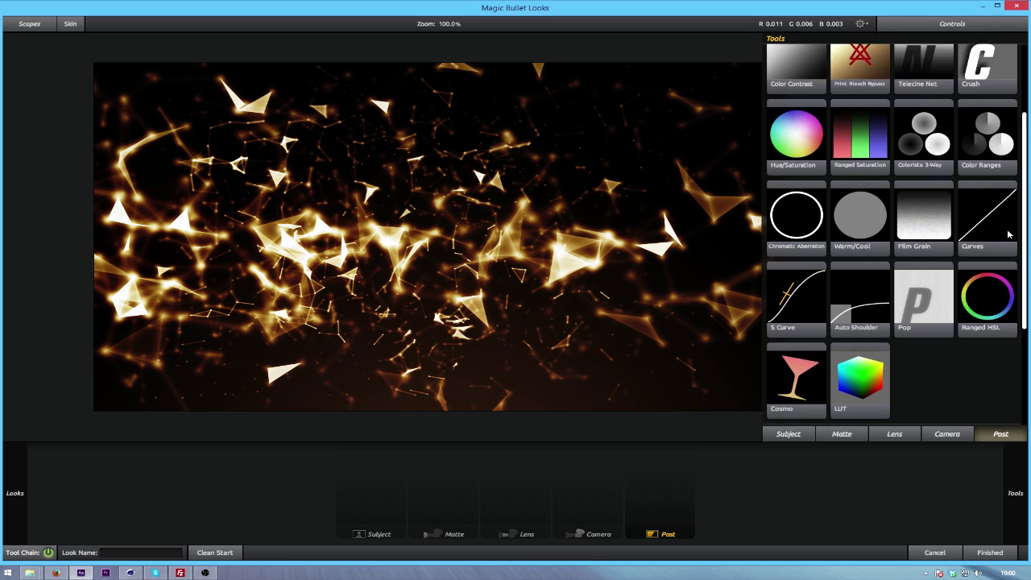
{"action": "left_click_drag", "start_coordinate": [987, 238], "coordinate": [589, 483]}
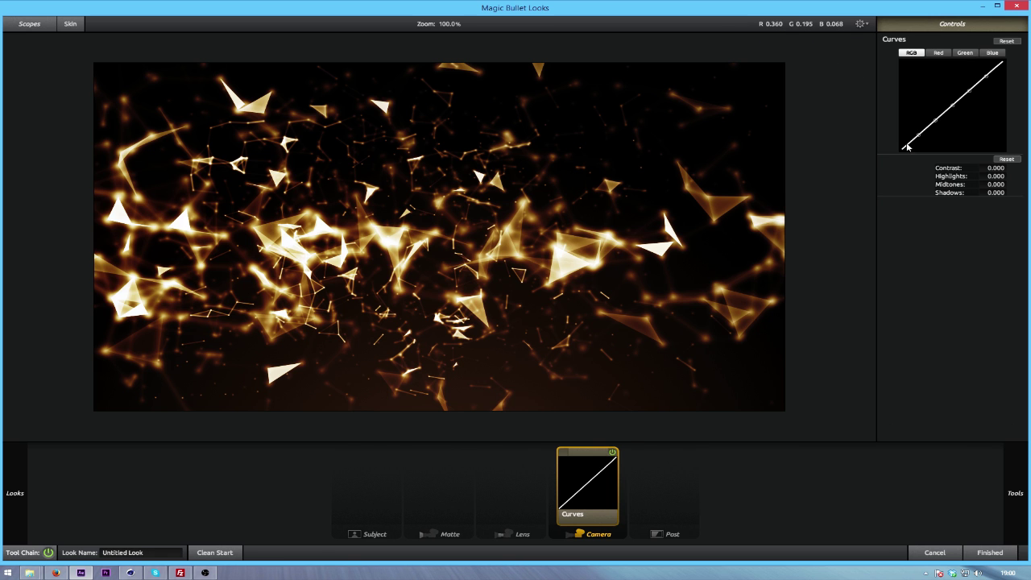
Lift the lower part of the RGB curve and pull the blue curve's low point down slightly
{"action": "left_click_drag", "start_coordinate": [918, 138], "coordinate": [970, 86]}
{"action": "left_click", "coordinate": [992, 54]}
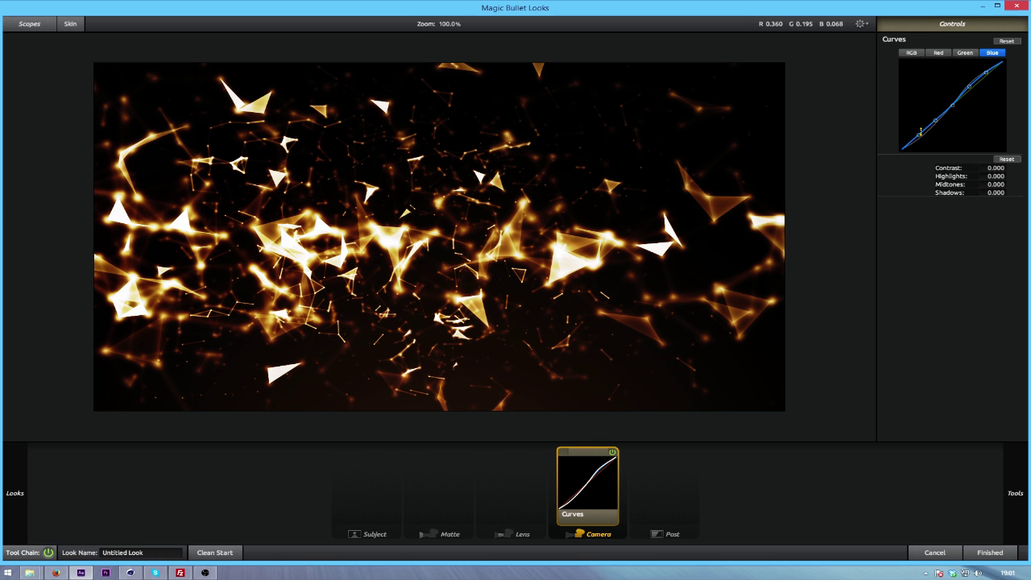
{"action": "left_click_drag", "start_coordinate": [920, 134], "coordinate": [919, 137]}
{"action": "mouse_move", "coordinate": [1008, 381]}
{"action": "scroll", "coordinate": [924, 278], "scroll_direction": "up", "scroll_amount": 3}
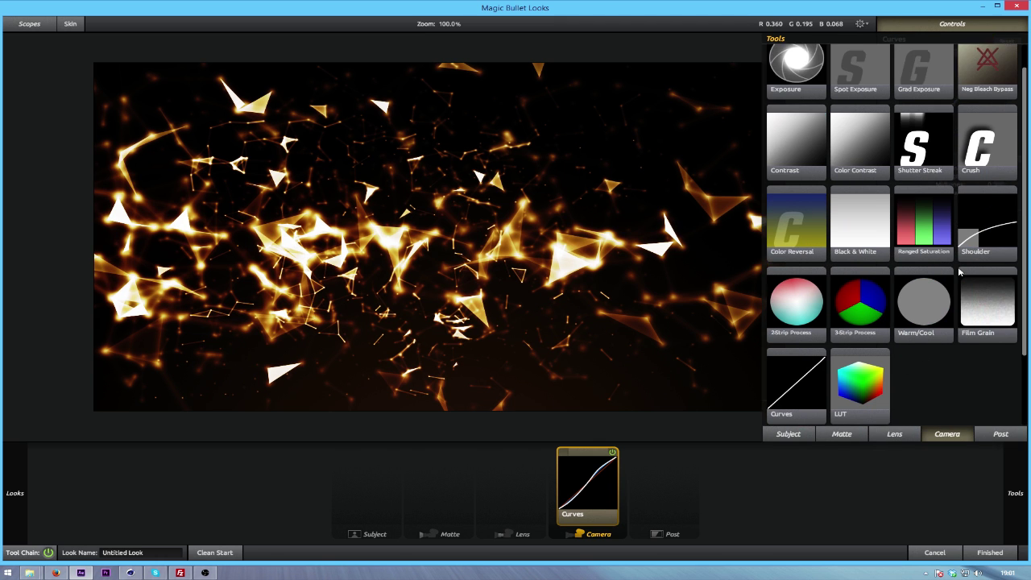
{"action": "left_click", "coordinate": [898, 439]}
Add an Exposure tool to the Lens stage set to 0.5 stops
{"action": "left_click_drag", "start_coordinate": [725, 115], "coordinate": [717, 109]}
{"action": "left_click", "coordinate": [1000, 61]}
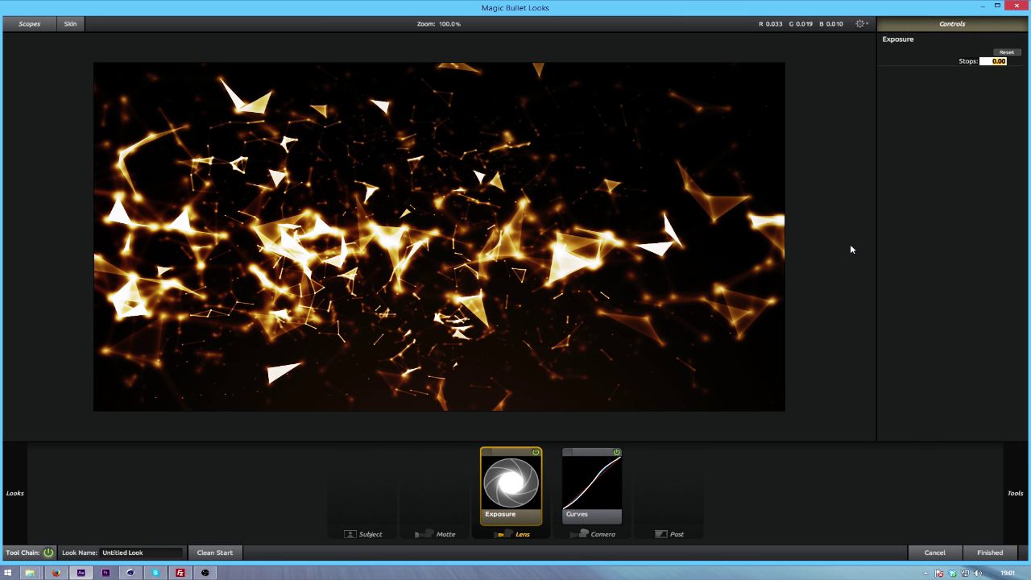
{"action": "type", "text": "0.5"}
{"action": "key", "text": "Return"}
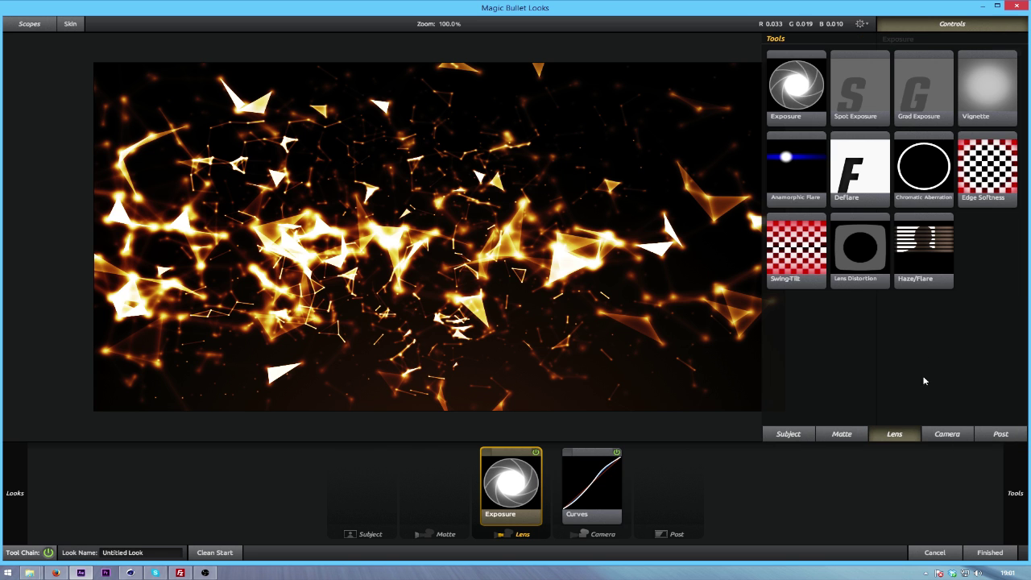
Add Edge Softness and flatten its ellipse to Radius 0.433, Aspect 2.307
{"action": "mouse_move", "coordinate": [1028, 375]}
{"action": "double_click", "coordinate": [989, 166]}
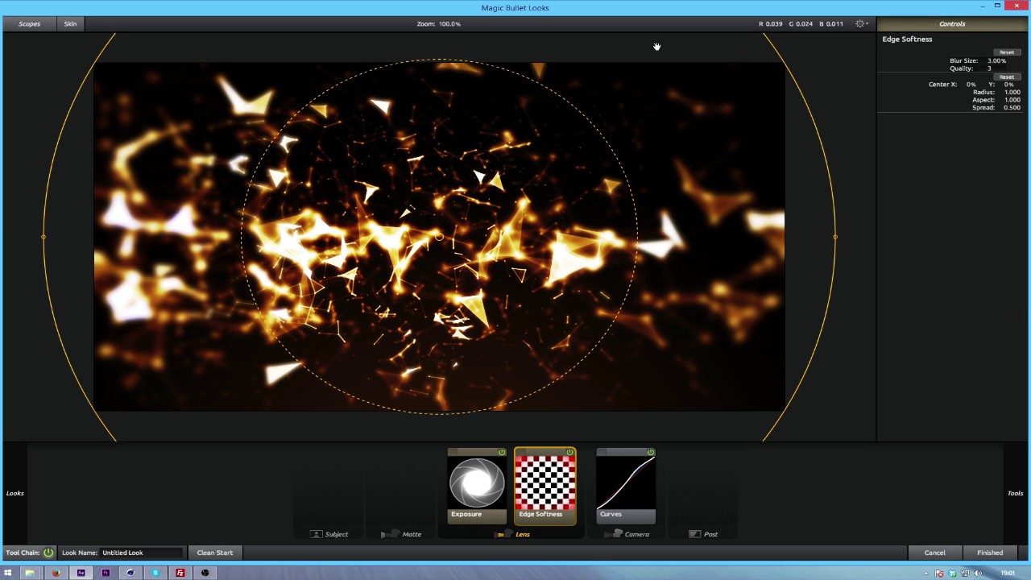
{"action": "scroll", "coordinate": [456, 122], "scroll_direction": "down", "scroll_amount": 2}
{"action": "left_click_drag", "start_coordinate": [439, 63], "coordinate": [436, 156]}
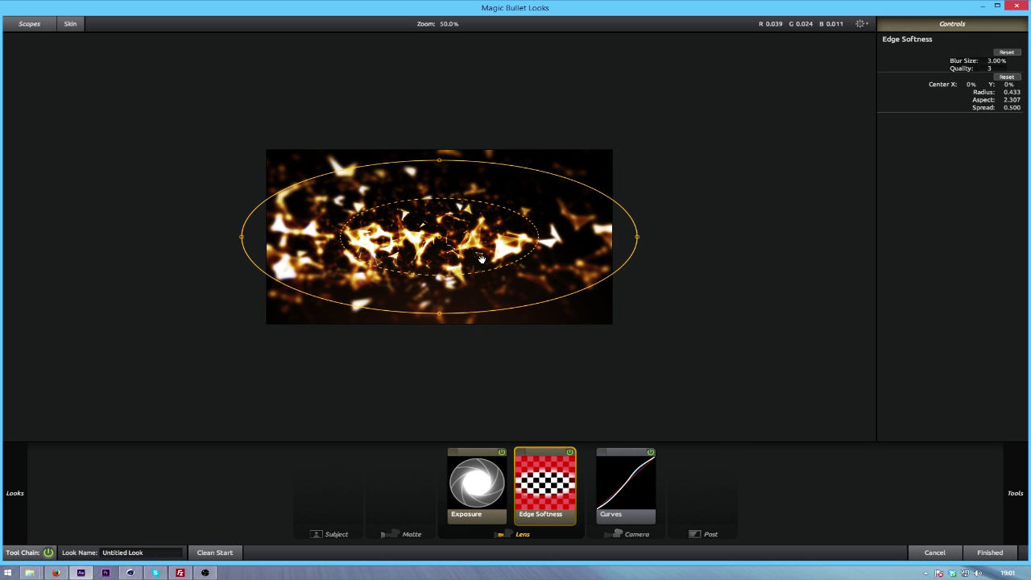
{"action": "scroll", "coordinate": [482, 258], "scroll_direction": "up", "scroll_amount": 3}
{"action": "scroll", "coordinate": [534, 295], "scroll_direction": "down", "scroll_amount": 1}
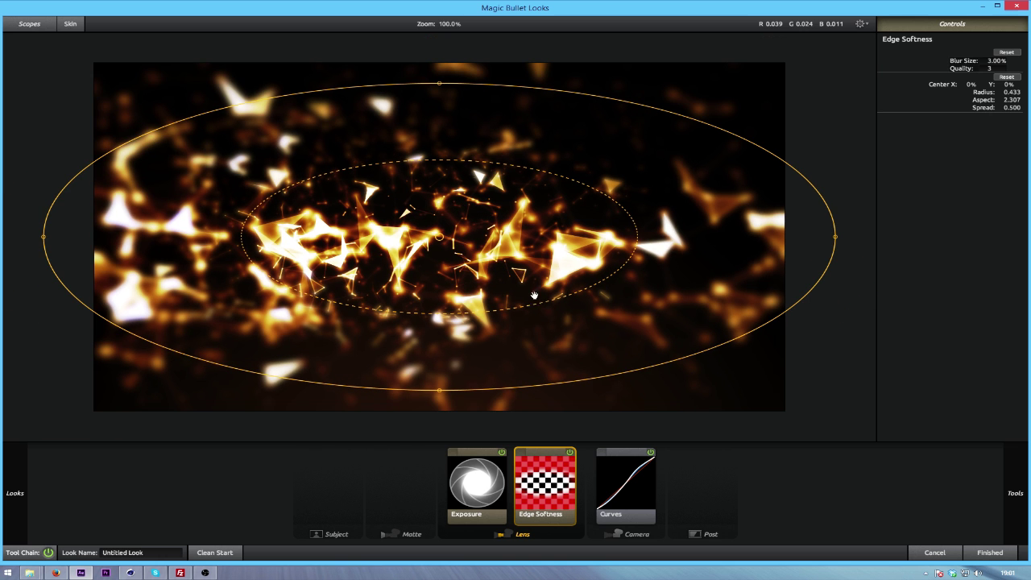
Close the Looks editor and create a text layer reading 'AXIS' in the scene
{"action": "left_click", "coordinate": [988, 551]}
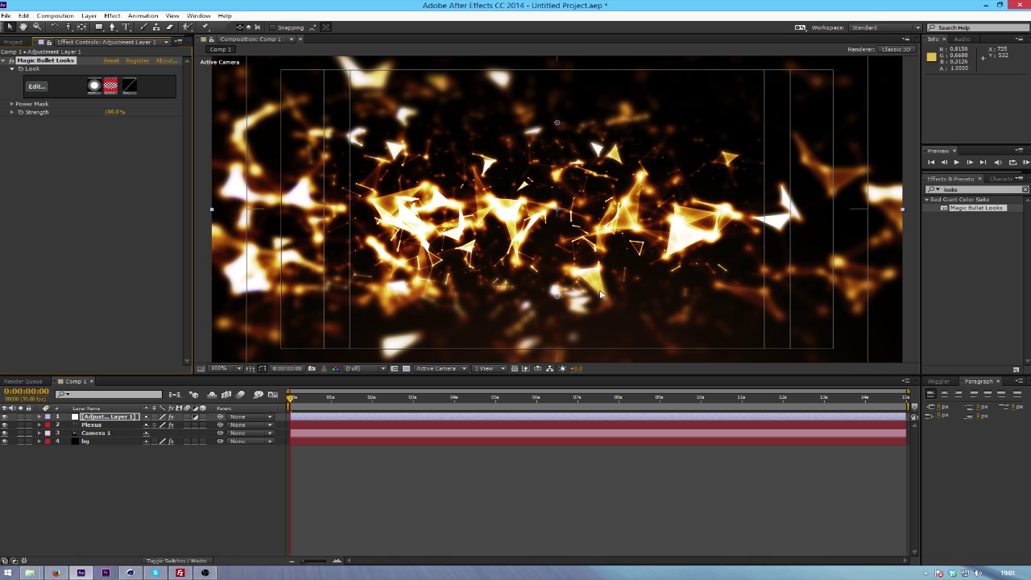
{"action": "key", "text": "ctrl+t"}
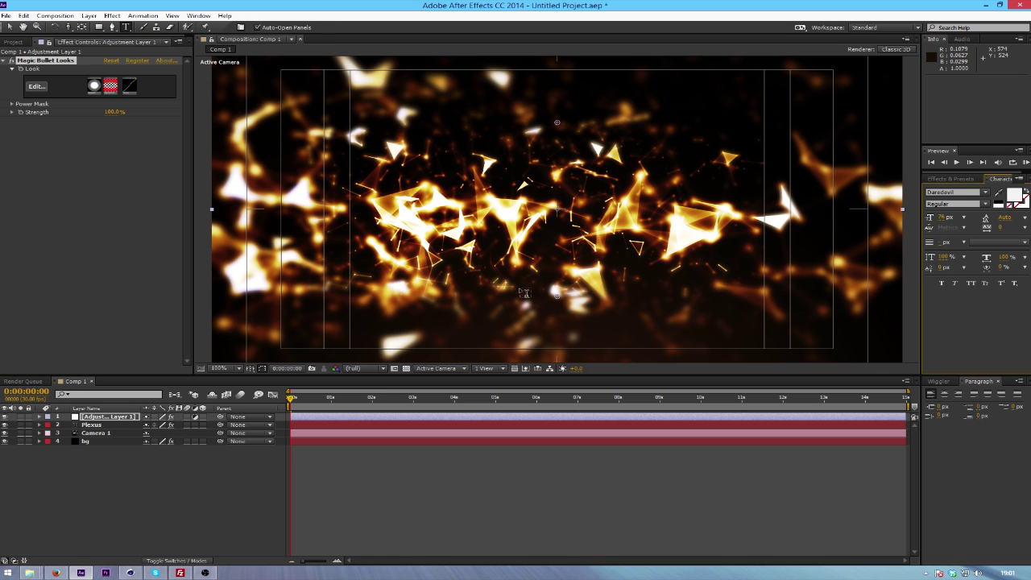
{"action": "left_click", "coordinate": [529, 284]}
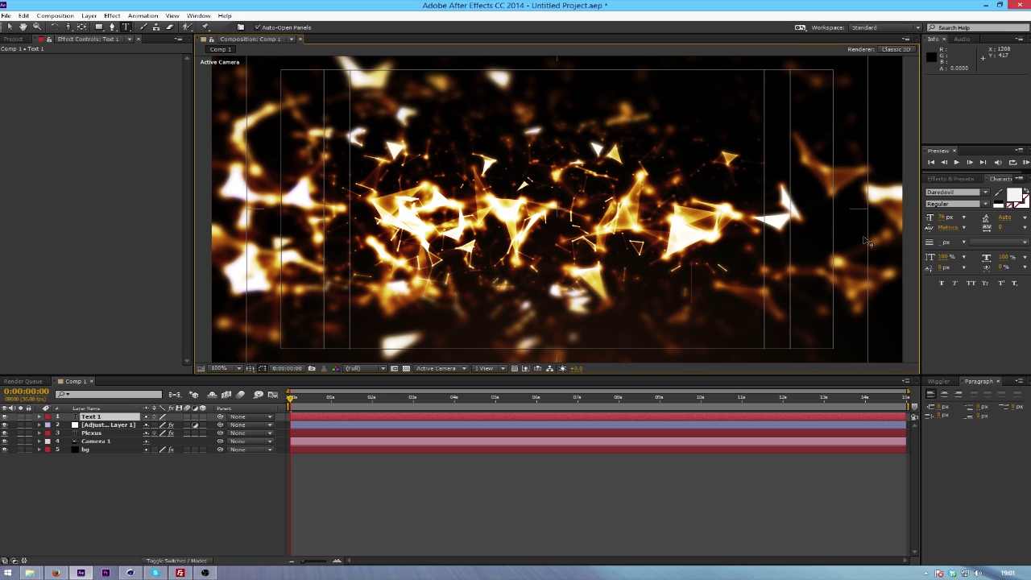
{"action": "type", "text": "AXIS"}
{"action": "left_click", "coordinate": [10, 27]}
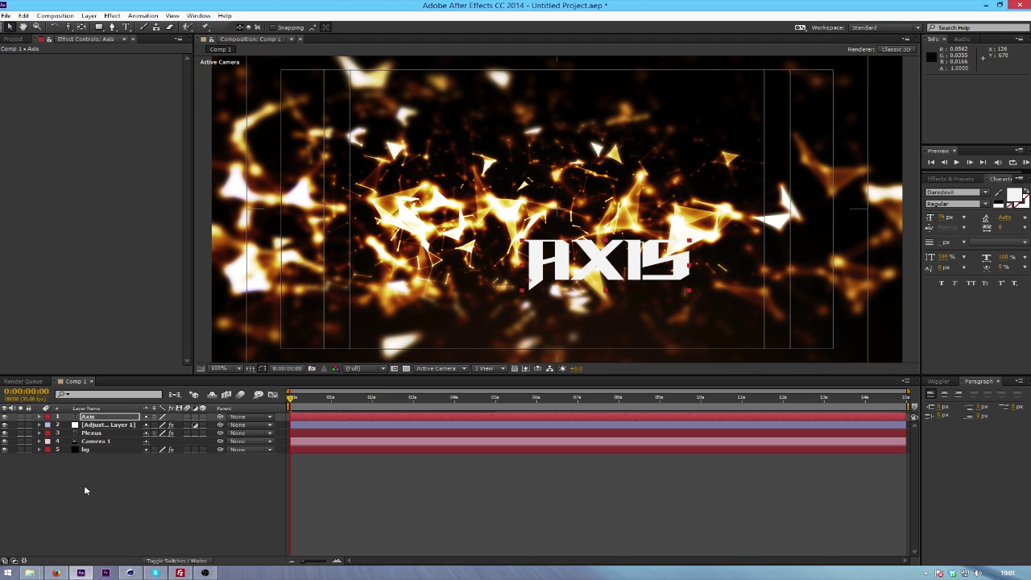
Move AXIS toward the centre, make it a 3D layer, and dolly the camera in
{"action": "left_click_drag", "start_coordinate": [573, 238], "coordinate": [509, 197]}
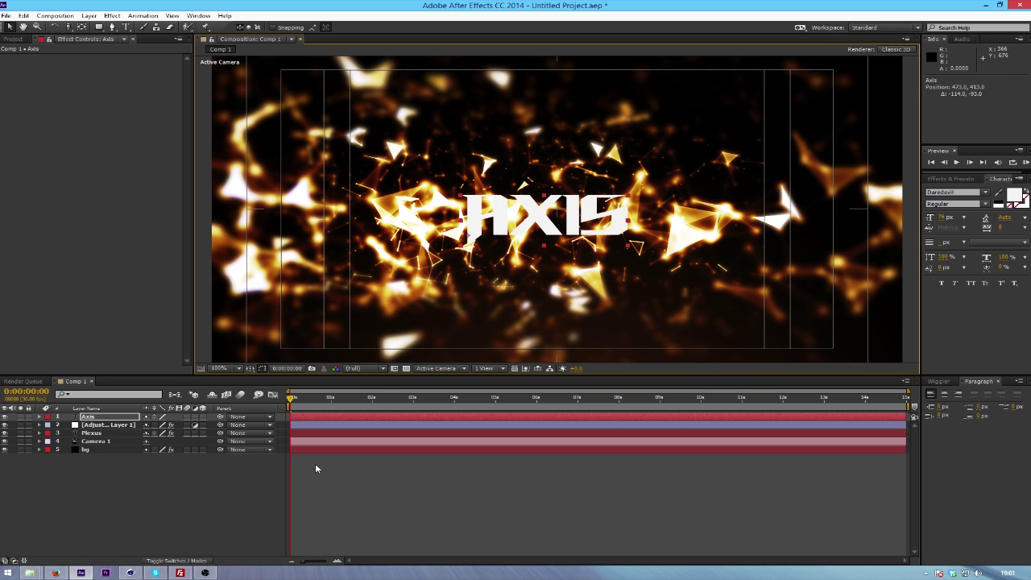
{"action": "left_click", "coordinate": [203, 416]}
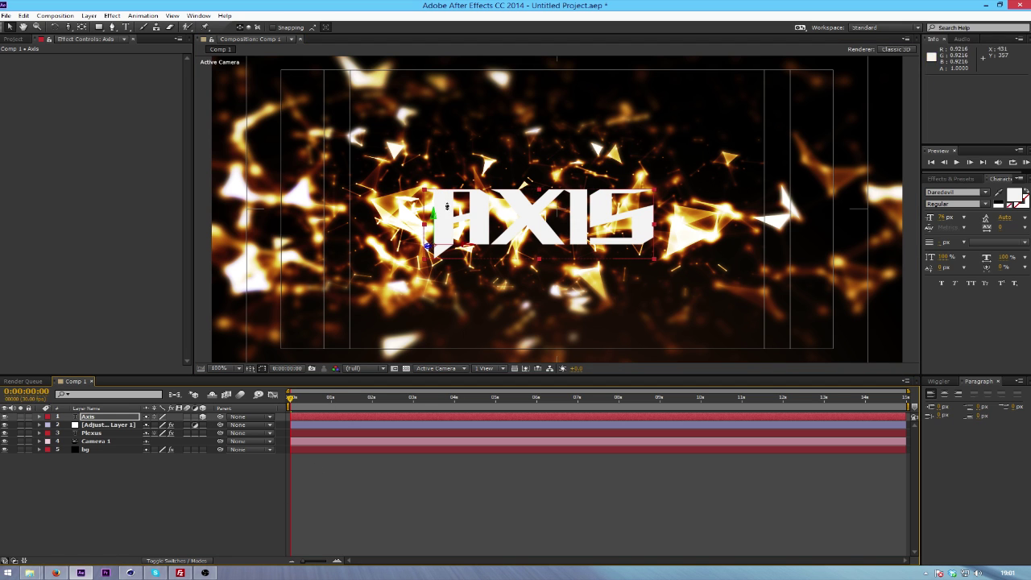
{"action": "key", "text": "c"}
{"action": "left_click_drag", "start_coordinate": [447, 206], "coordinate": [541, 302]}
Keyframe Camera 1's Position at 0s and raise Z to -792.2 at the final frame
{"action": "key", "text": "v"}
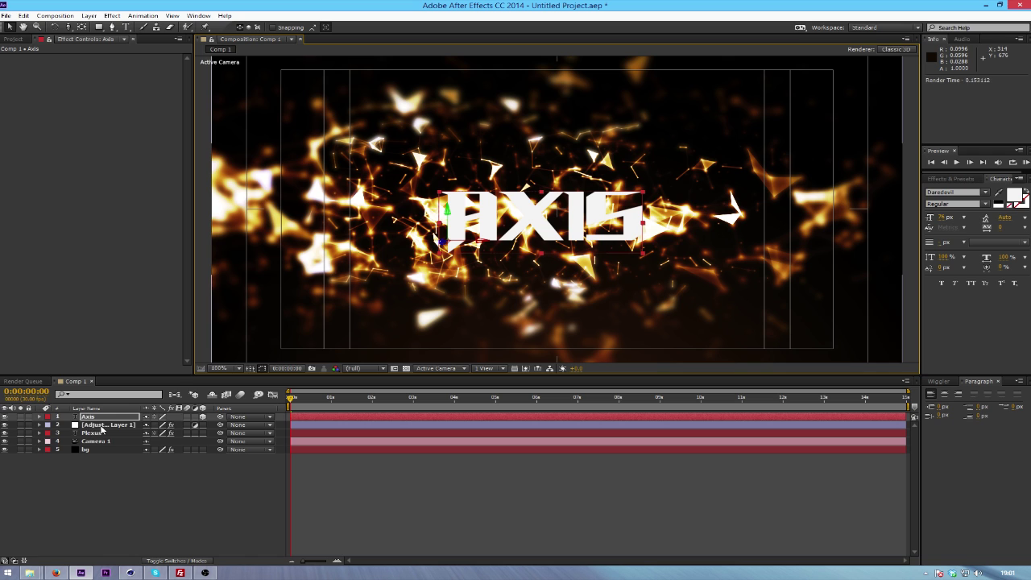
{"action": "left_click", "coordinate": [93, 441]}
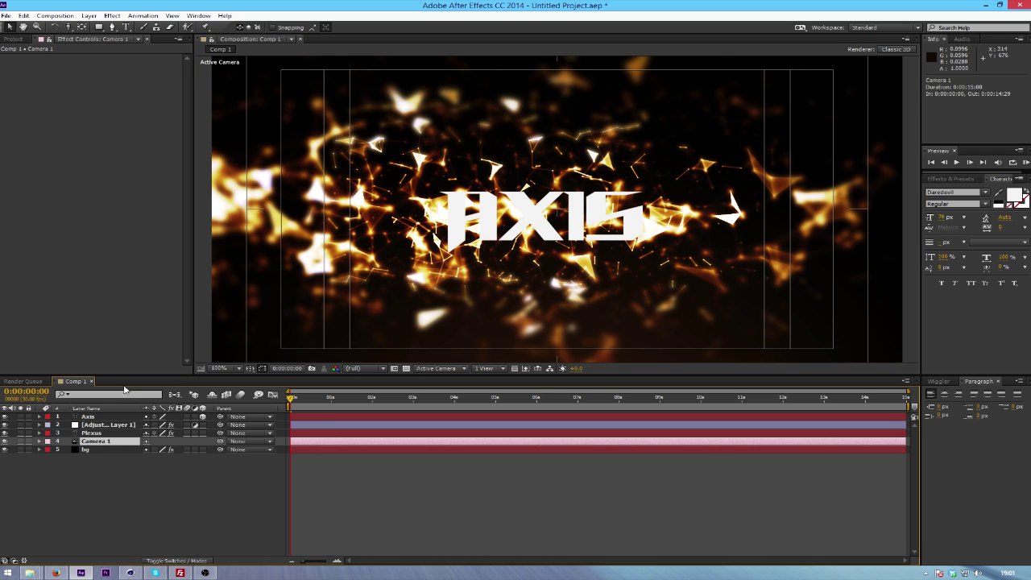
{"action": "key", "text": "p"}
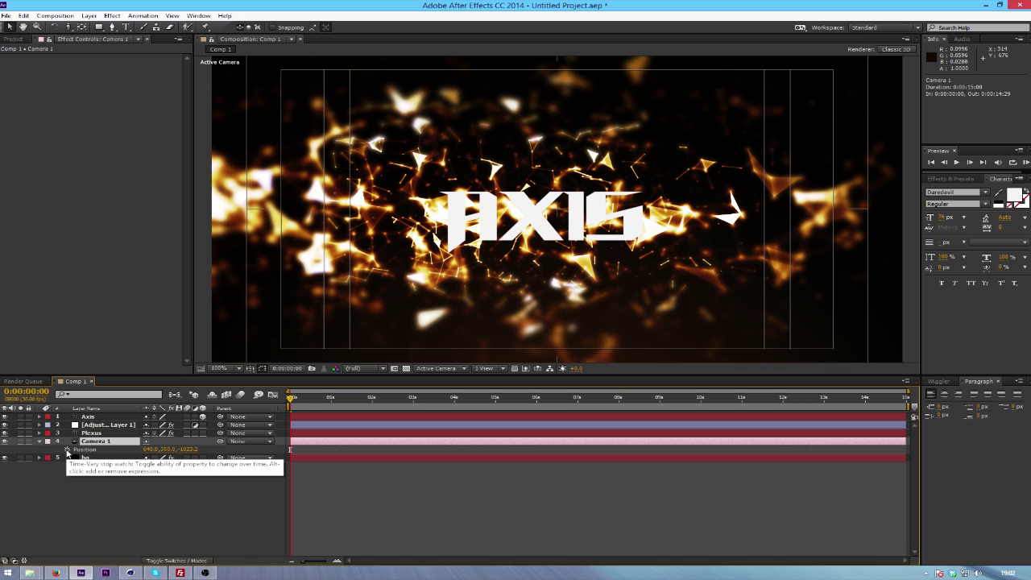
{"action": "left_click", "coordinate": [67, 450]}
{"action": "key", "text": "End"}
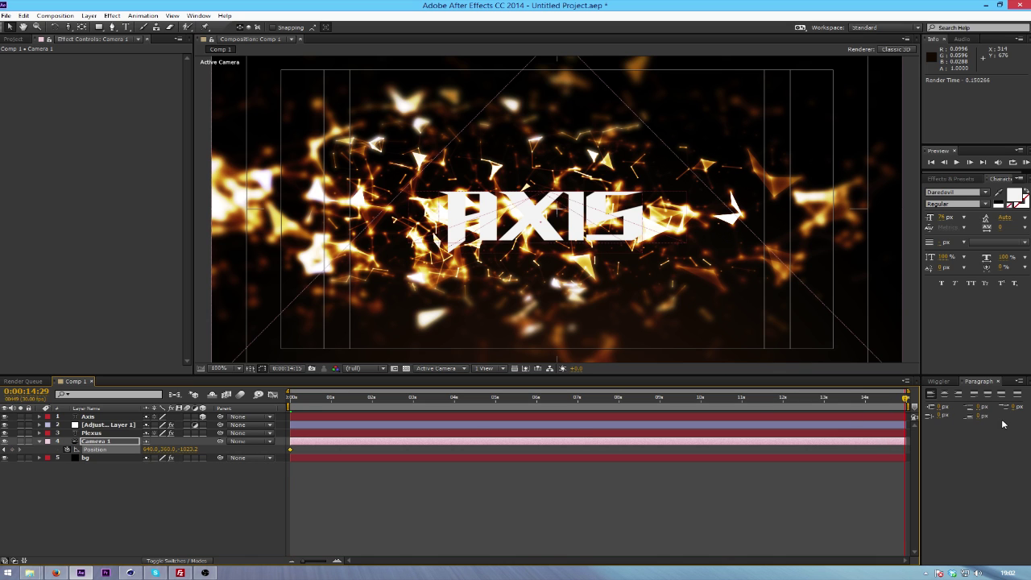
{"action": "left_click_drag", "start_coordinate": [184, 450], "coordinate": [342, 456]}
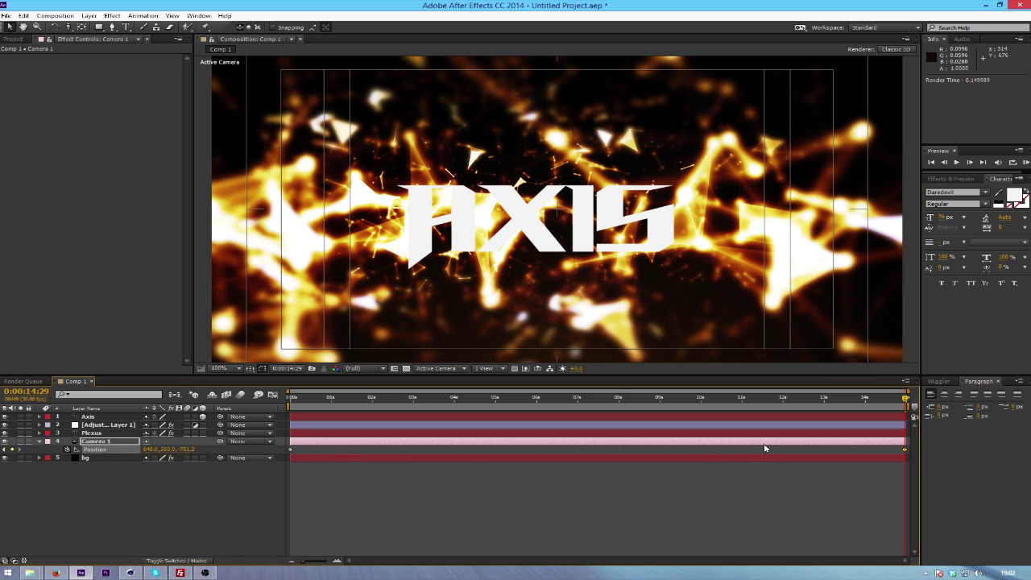
RAM preview the camera dolly-in, then select the AXIS layer
{"action": "left_click_drag", "start_coordinate": [805, 398], "coordinate": [473, 417]}
{"action": "key", "text": "KP_0"}
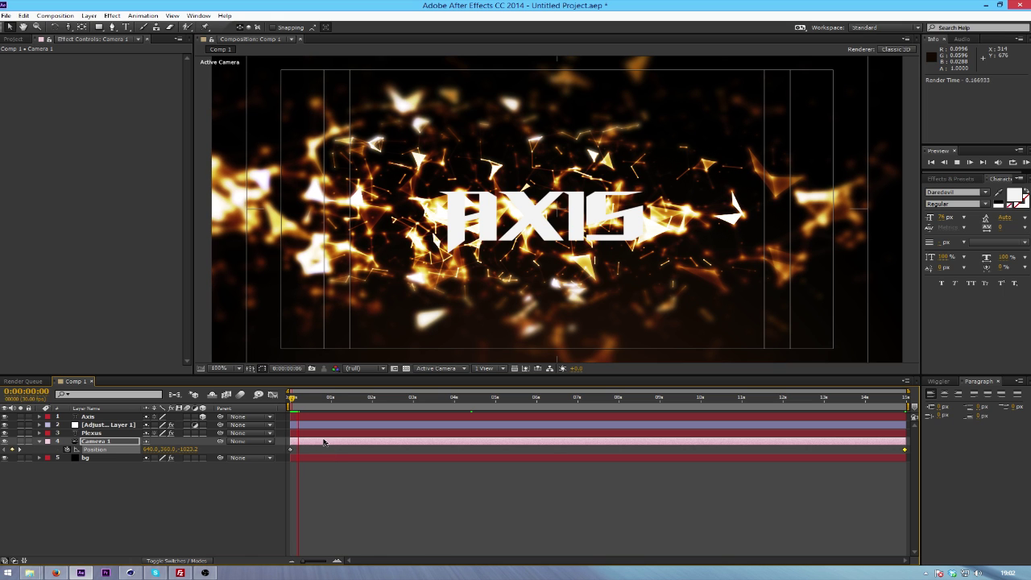
{"action": "left_click_drag", "start_coordinate": [348, 398], "coordinate": [586, 403]}
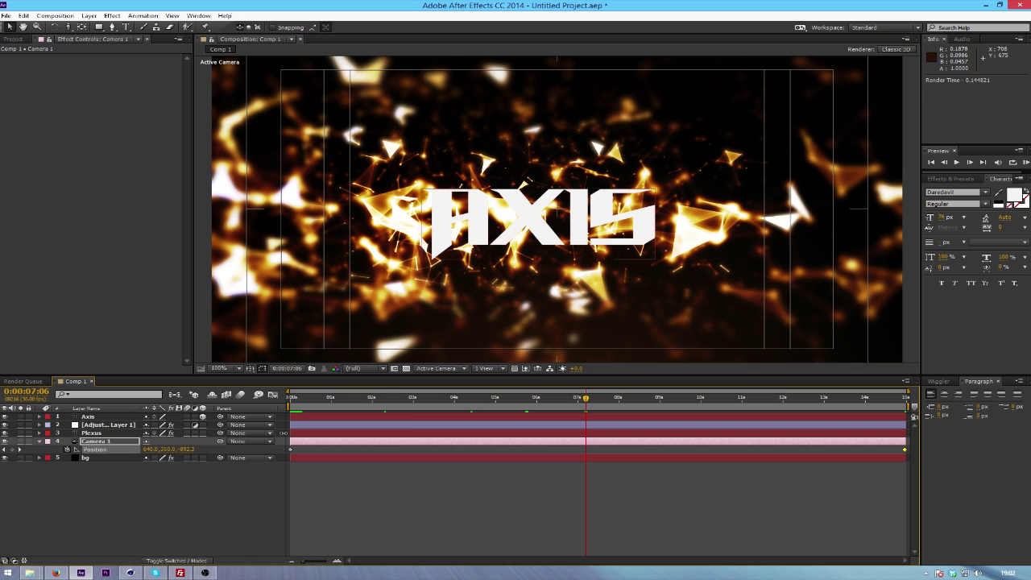
{"action": "left_click", "coordinate": [99, 418]}
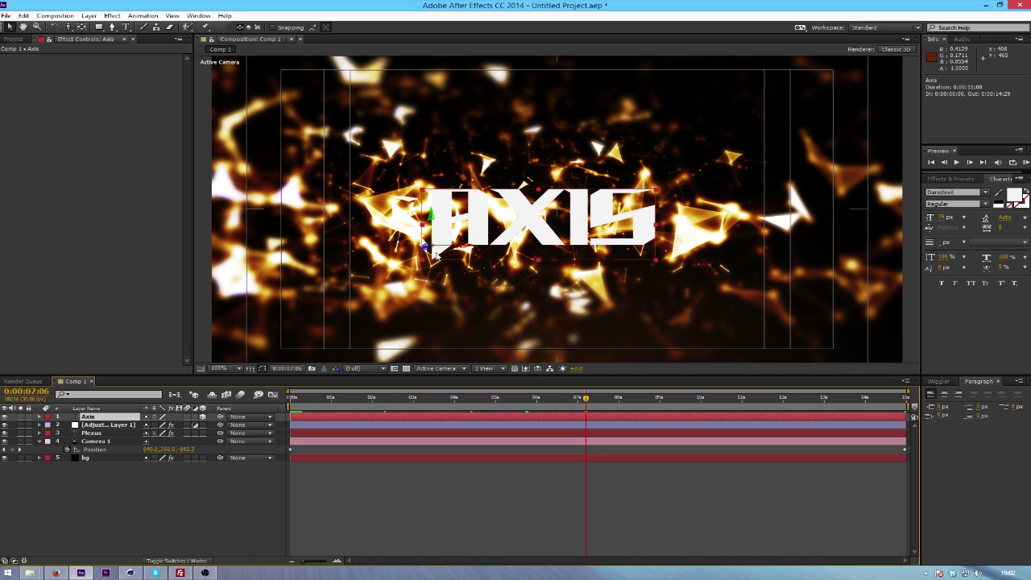
Push the AXIS layer back in Z, place it below Adjustment Layer 1, and apply Drop Shadow
{"action": "left_click_drag", "start_coordinate": [426, 248], "coordinate": [625, 200]}
{"action": "left_click_drag", "start_coordinate": [119, 418], "coordinate": [104, 435]}
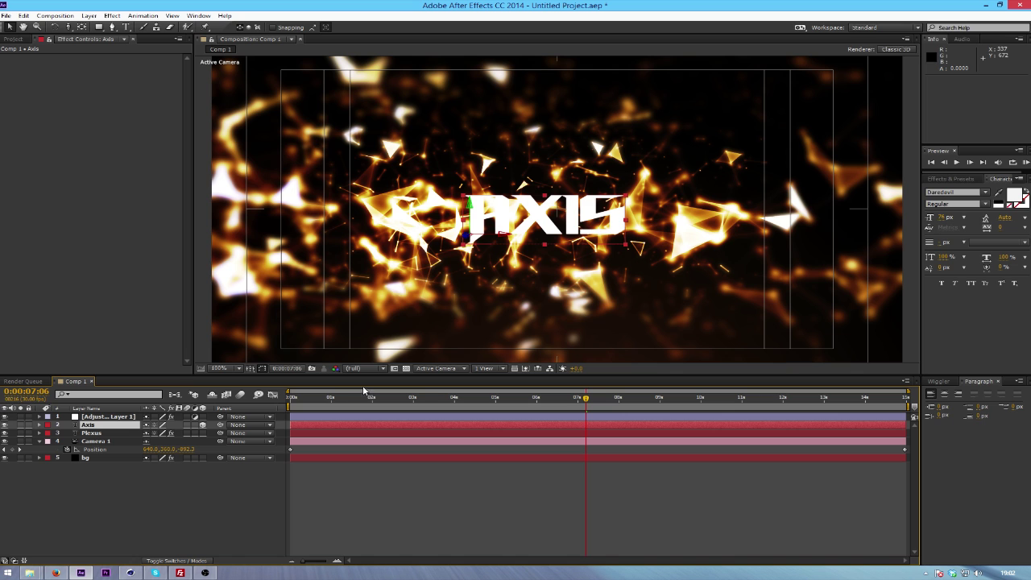
{"action": "left_click", "coordinate": [953, 178]}
{"action": "left_click", "coordinate": [962, 188]}
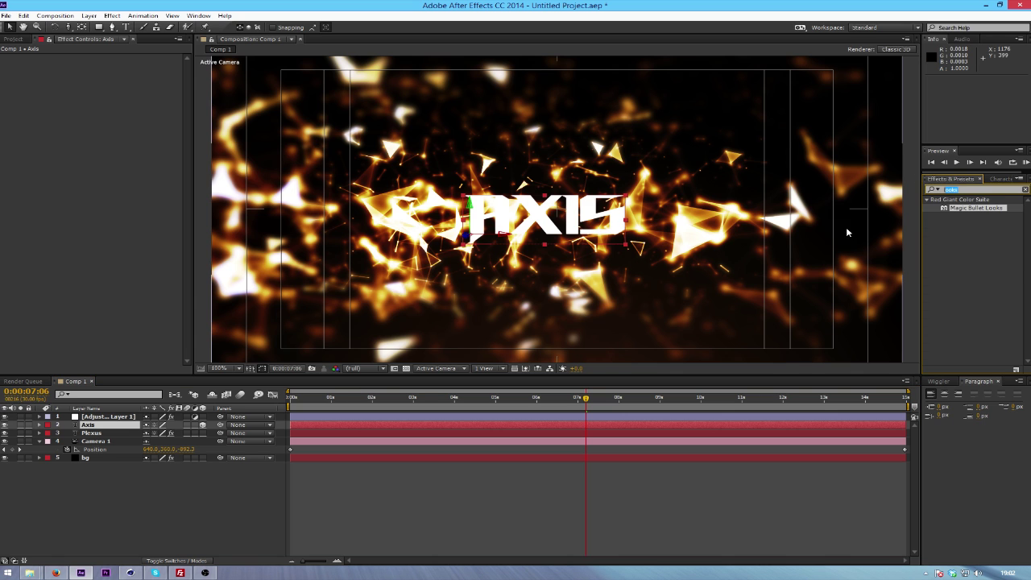
{"action": "type", "text": "drop"}
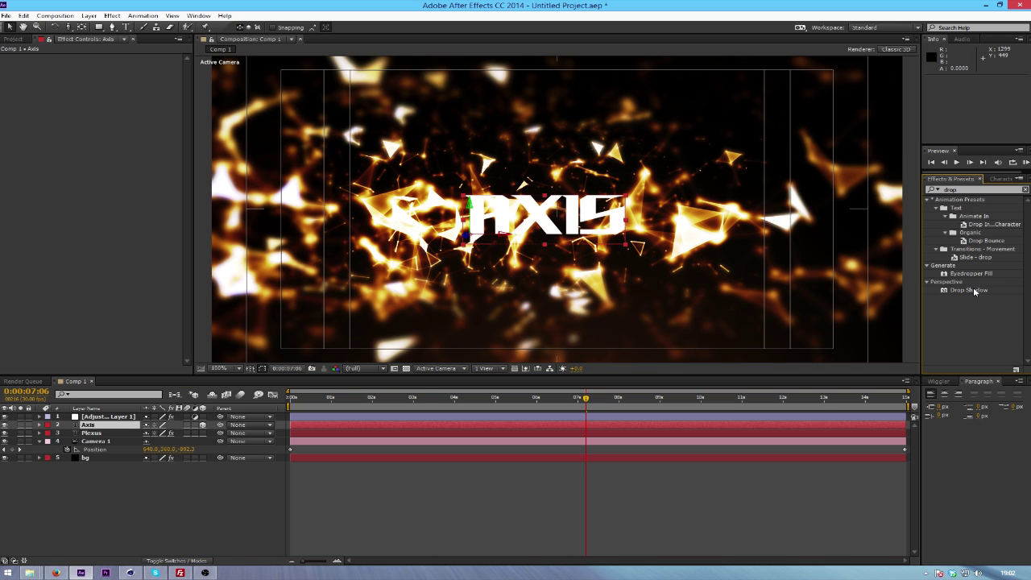
{"action": "double_click", "coordinate": [968, 290]}
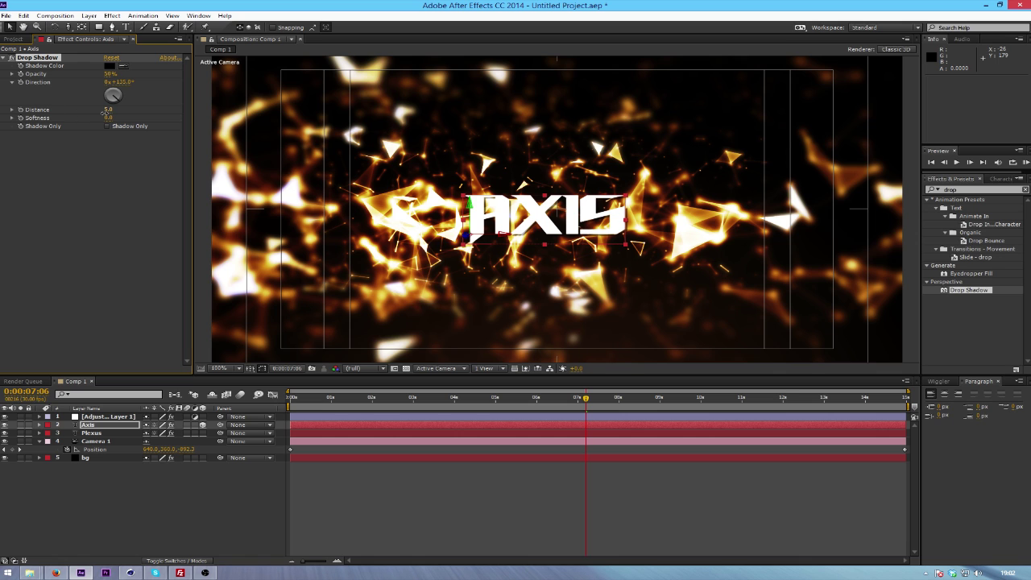
Set the drop shadow Distance to 0 and Softness to 81
{"action": "left_click", "coordinate": [107, 110]}
{"action": "type", "text": "0"}
{"action": "key", "text": "Return"}
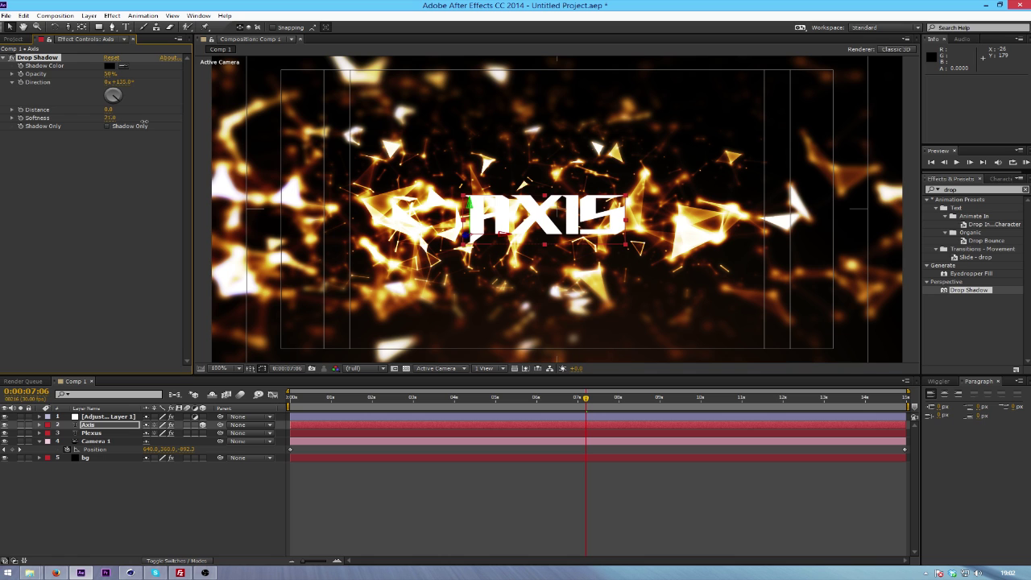
{"action": "left_click_drag", "start_coordinate": [144, 121], "coordinate": [150, 118]}
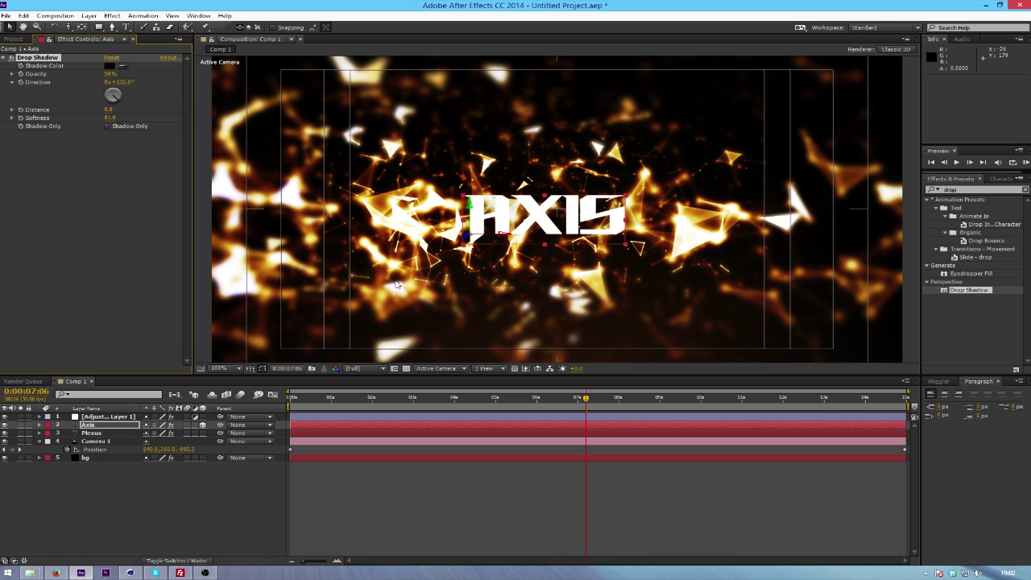
{"action": "left_click", "coordinate": [485, 216]}
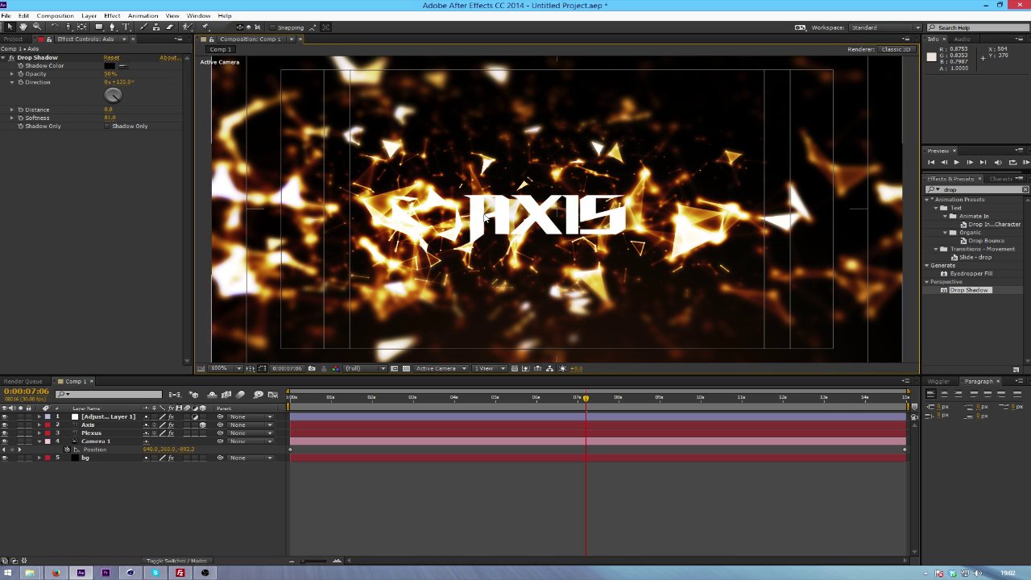
{"action": "key", "text": "comma"}
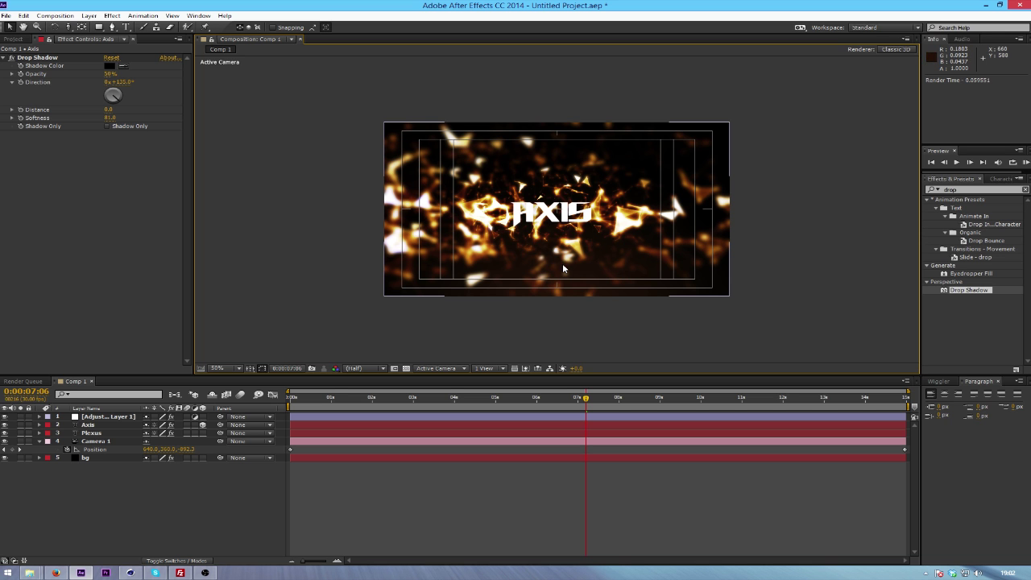
{"action": "key", "text": "period"}
{"action": "key", "text": "comma"}
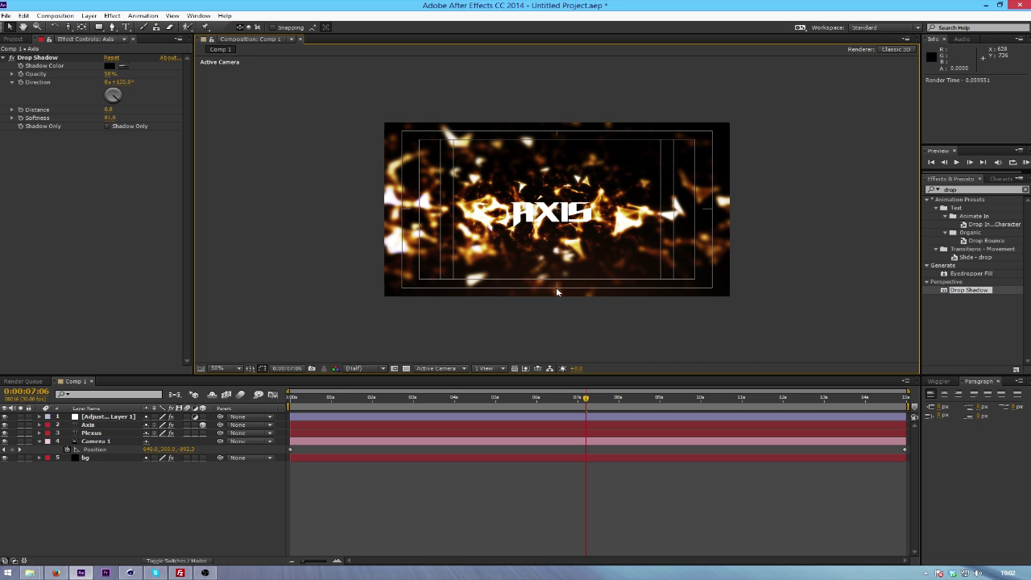
{"action": "key", "text": "period"}
{"action": "key", "text": "period"}
{"action": "key", "text": "period"}
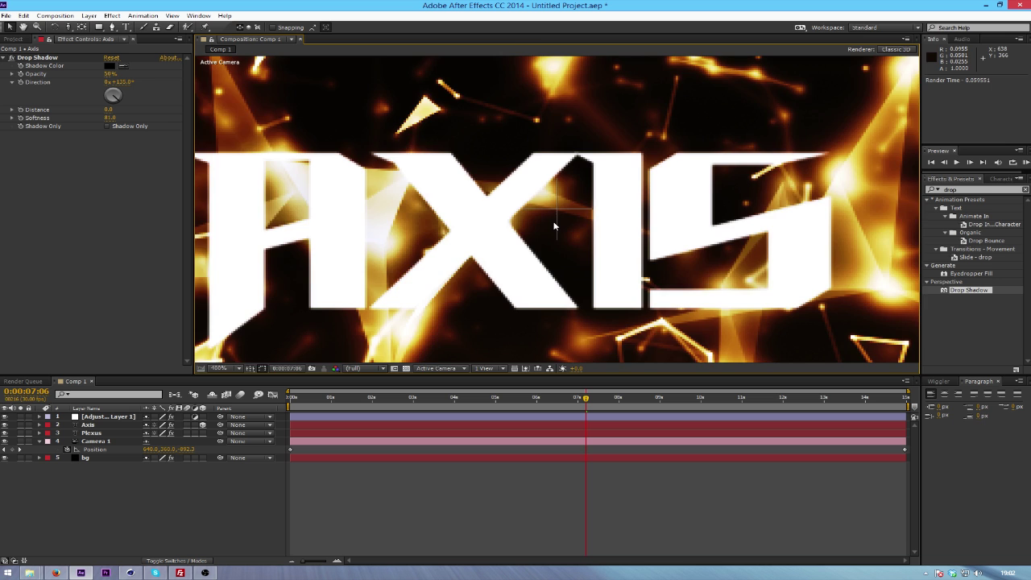
{"action": "key", "text": "comma"}
{"action": "key", "text": "comma"}
{"action": "key", "text": "comma"}
{"action": "key", "text": "comma"}
{"action": "key", "text": "comma"}
{"action": "key", "text": "comma"}
{"action": "key", "text": "period"}
{"action": "key", "text": "period"}
{"action": "key", "text": "period"}
{"action": "key", "text": "period"}
{"action": "key", "text": "period"}
{"action": "key", "text": "period"}
{"action": "key", "text": "period"}
{"action": "key", "text": "comma"}
{"action": "key", "text": "comma"}
{"action": "key", "text": "comma"}
{"action": "key", "text": "comma"}
{"action": "key", "text": "comma"}
{"action": "key", "text": "comma"}
{"action": "key", "text": "comma"}
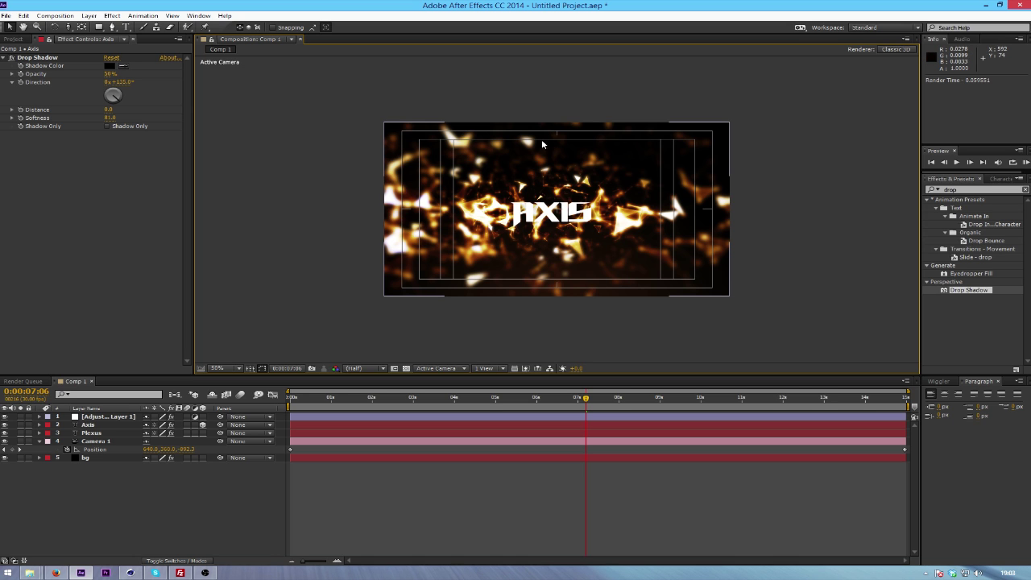
{"action": "left_click", "coordinate": [964, 189]}
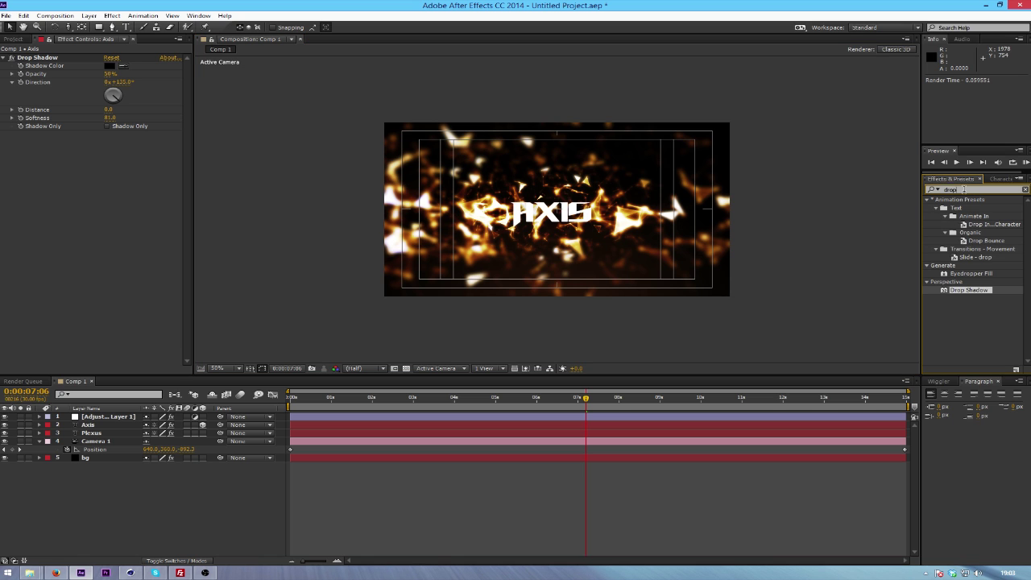